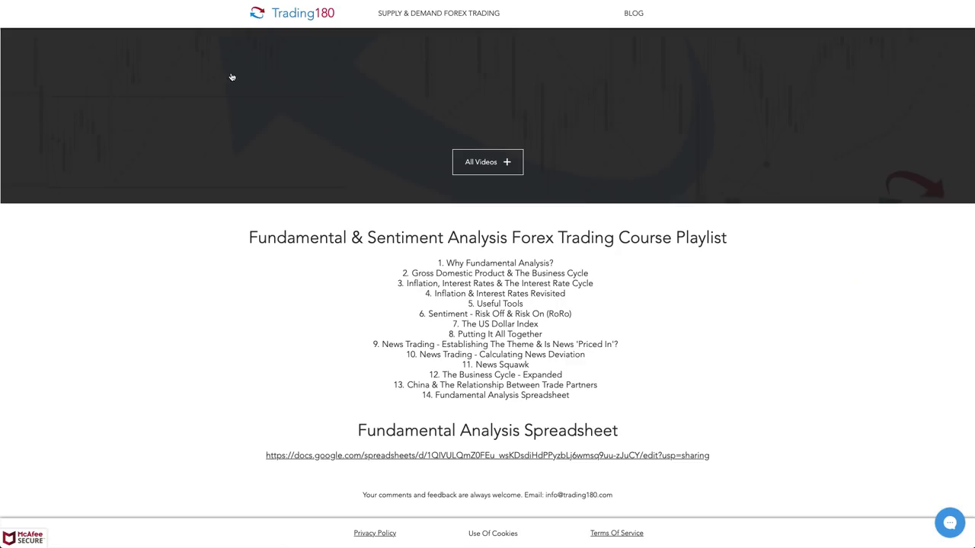
# - Look over the Fundamental & Sentiment Analysis Forex Trading Course page, including the video section, playlist and spreadsheet link
pyautogui.scroll(3, 232, 76)
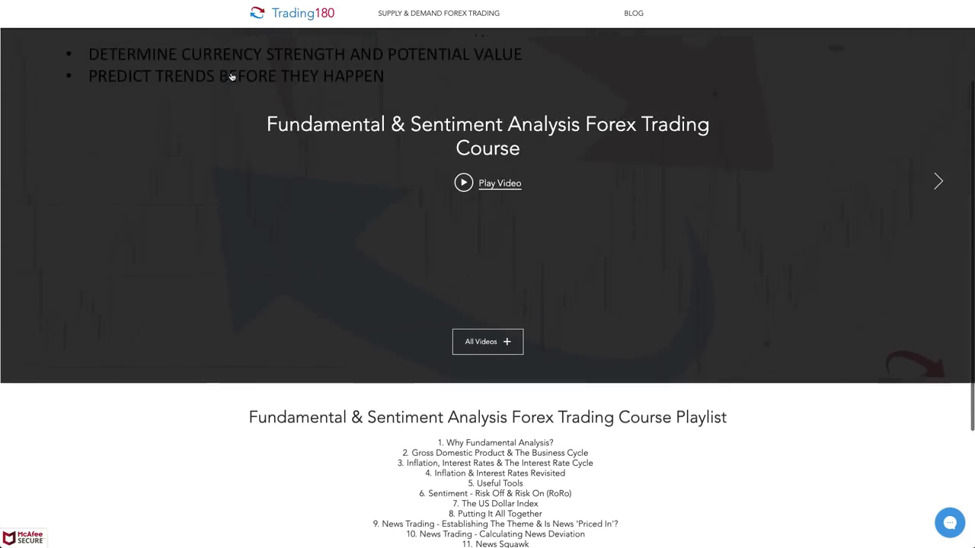
pyautogui.scroll(2, 232, 76)
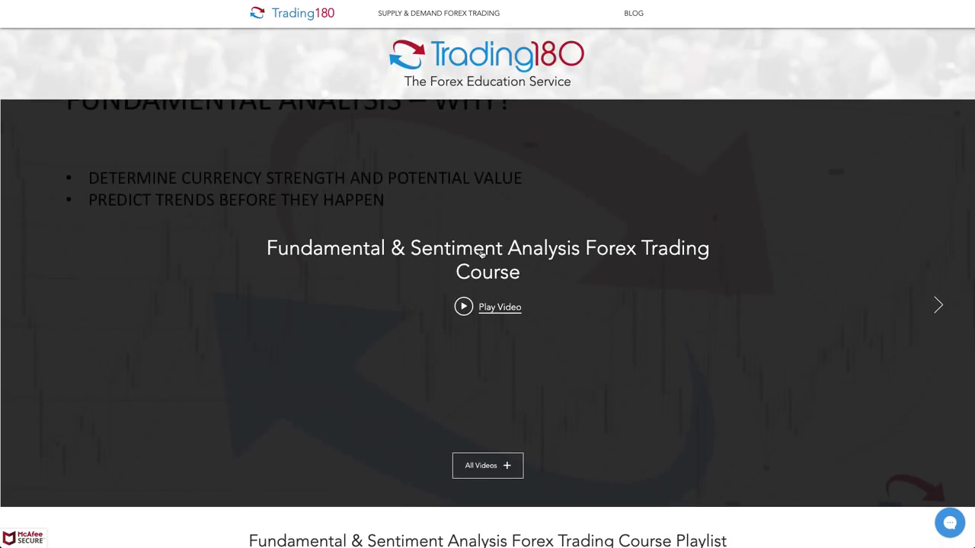
pyautogui.scroll(-5, 593, 270)
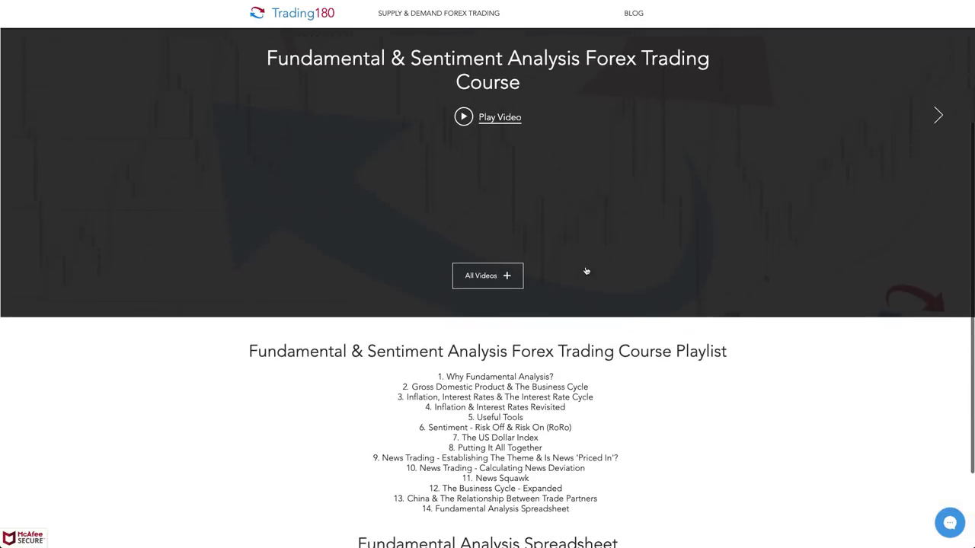
pyautogui.scroll(-2, 579, 309)
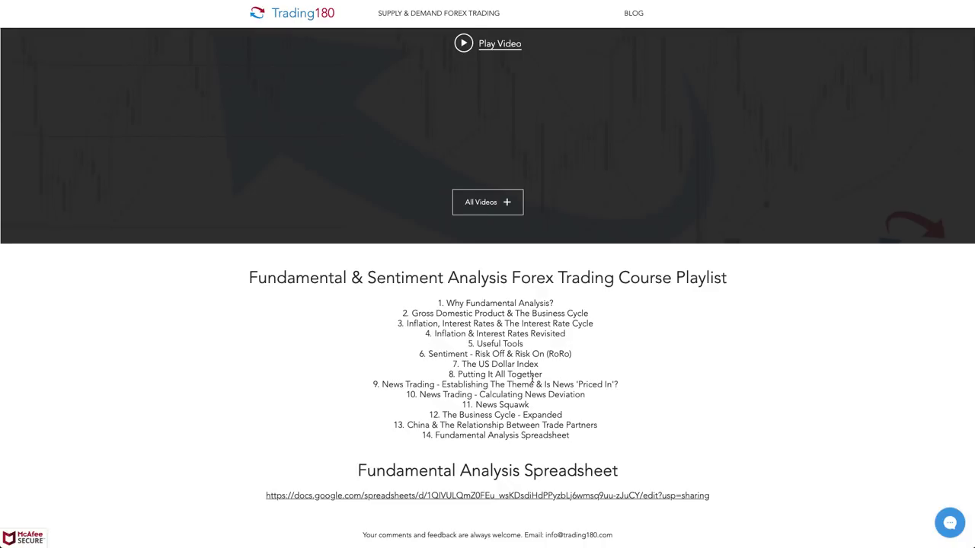
pyautogui.scroll(4, 531, 379)
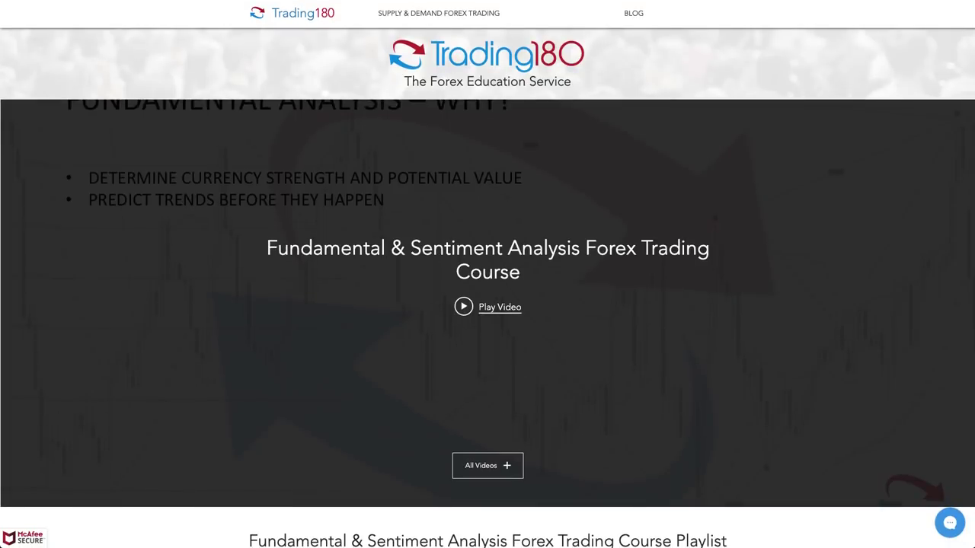
pyautogui.scroll(-4, 340, 253)
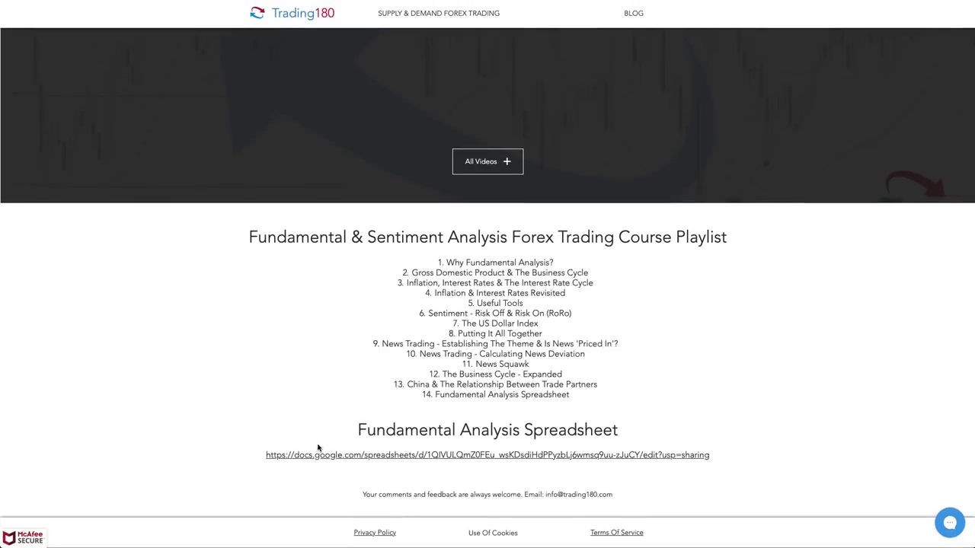
pyautogui.scroll(4, 342, 352)
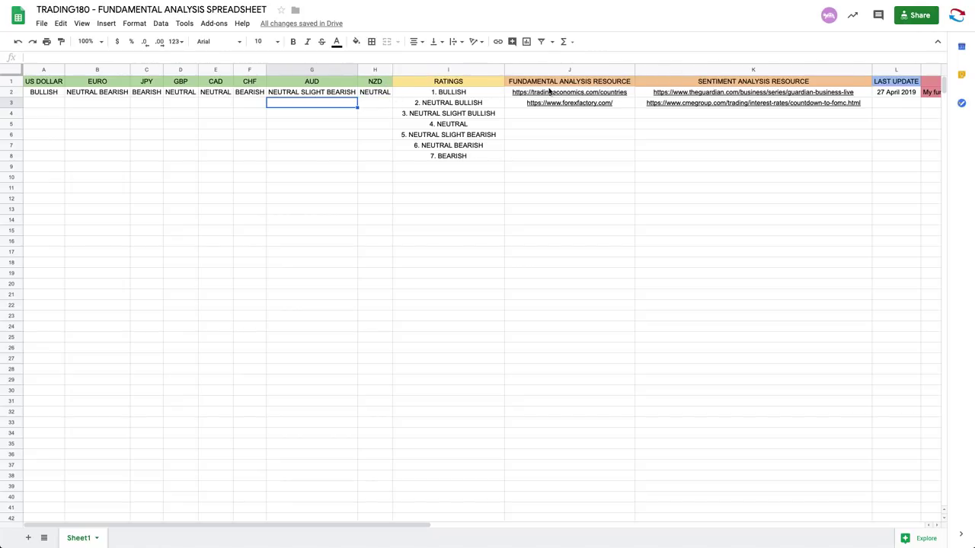
# - Switch to the fundamental analysis spreadsheet in Google Sheets and review its resource, last update and disclaimer columns
pyautogui.hscroll(3, 792, 122)
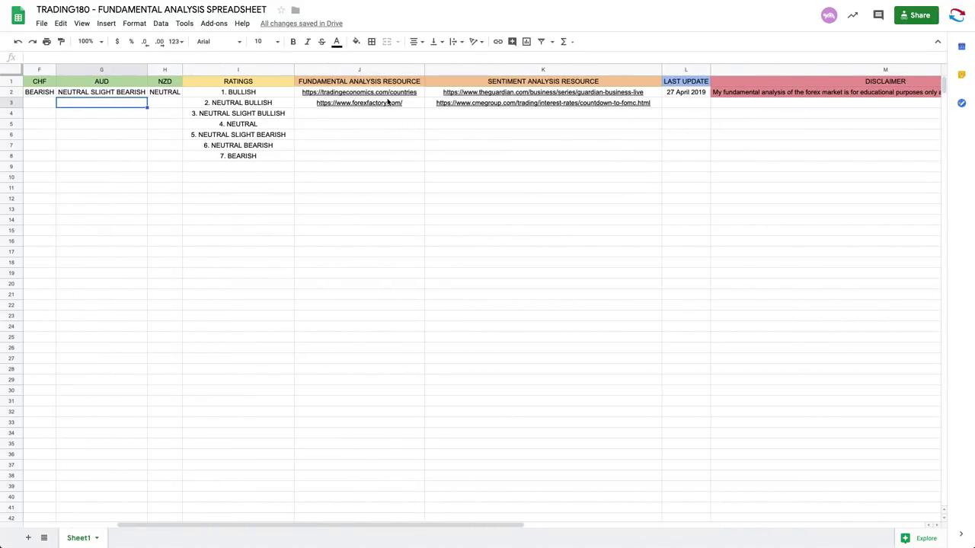
pyautogui.hscroll(-3, 388, 101)
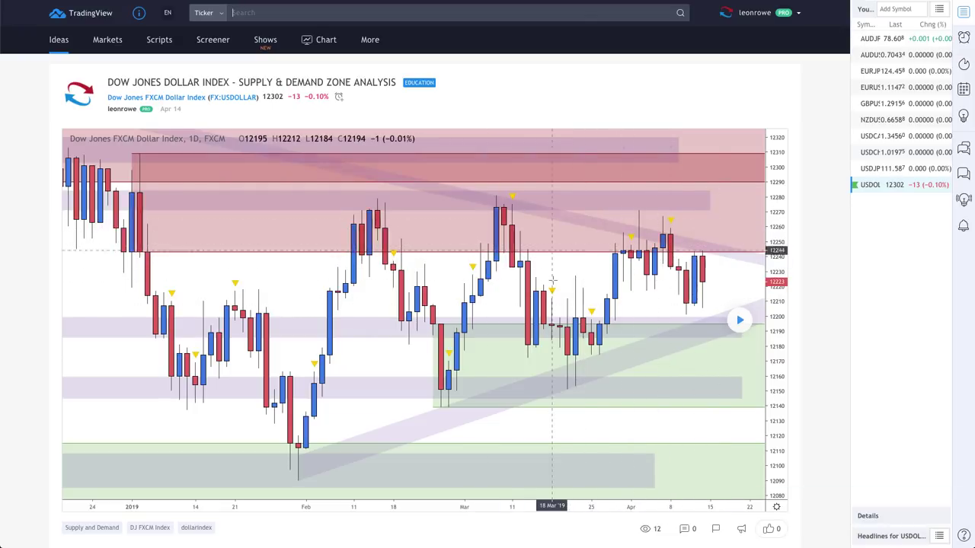
# - Switch to TradingView, examine the published Dow Jones Dollar Index supply and demand analysis, and play its price action forward
pyautogui.moveTo(552, 305); pyautogui.dragTo(644, 313)
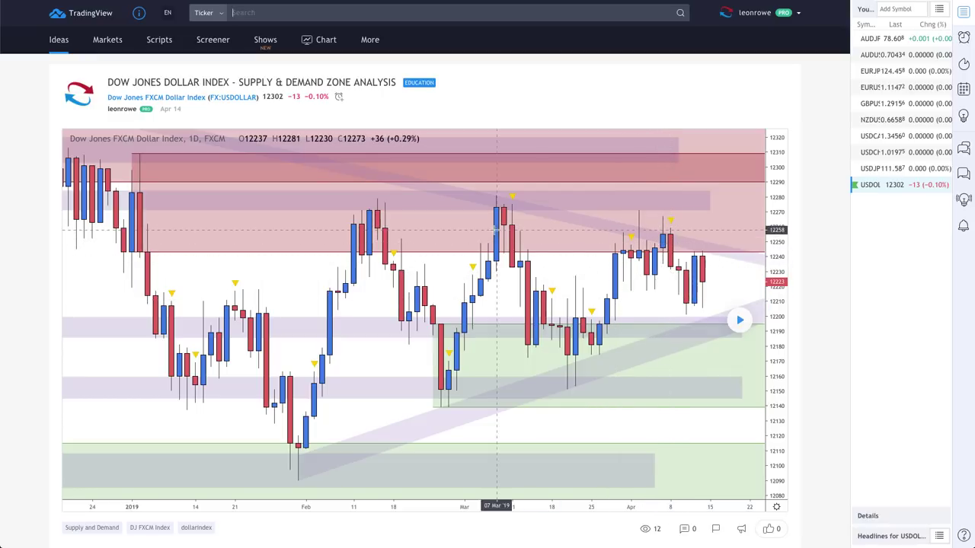
pyautogui.moveTo(685, 313); pyautogui.dragTo(630, 236)
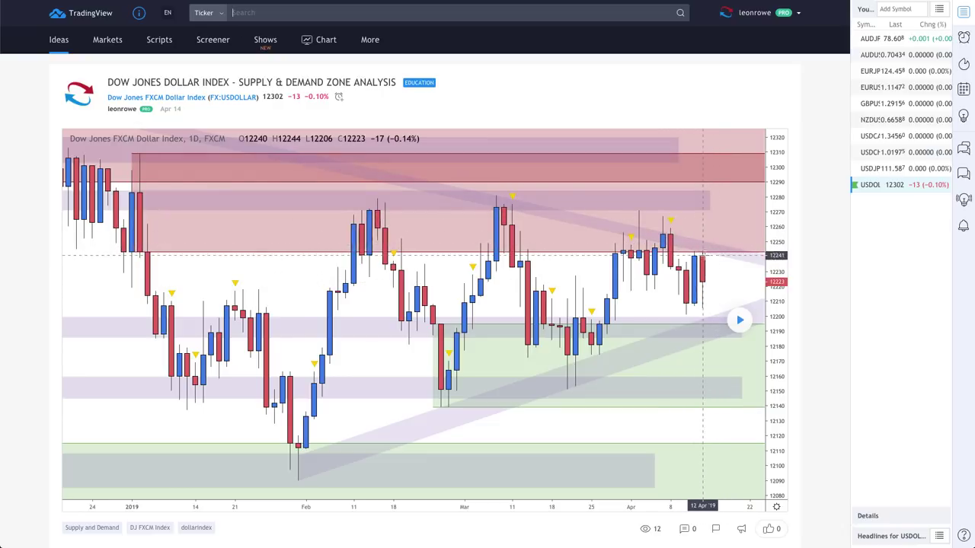
pyautogui.click(740, 321)
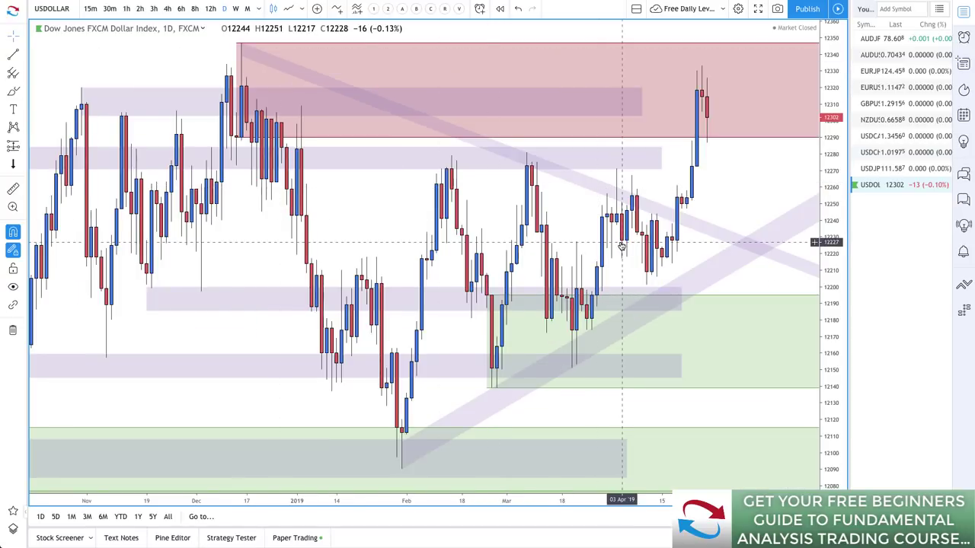
# - On the daily USDOLLAR chart, delete the descending purple channel and the purple resistance zone between 12271 and 12284
pyautogui.hscroll(-3, 622, 246)
pyautogui.scroll(2, 621, 246)
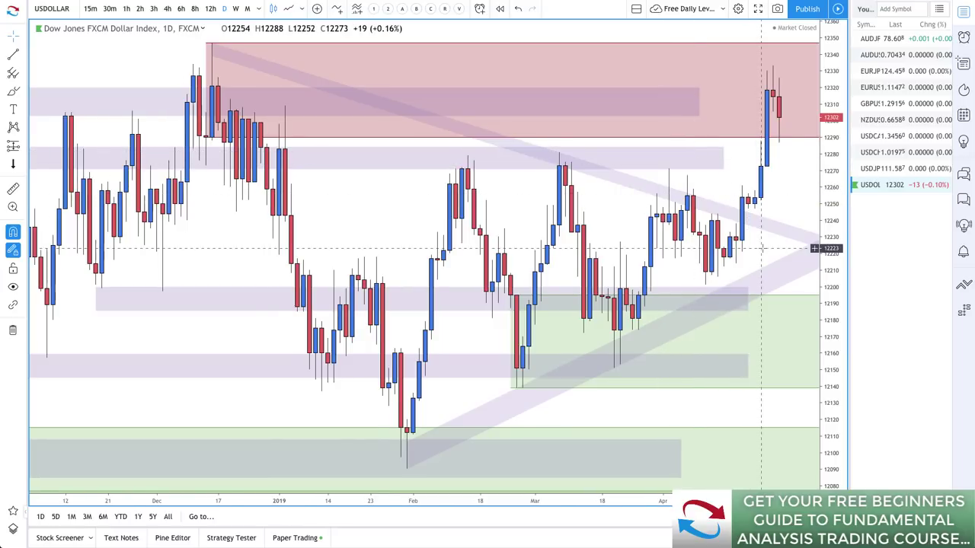
pyautogui.hscroll(3, 714, 246)
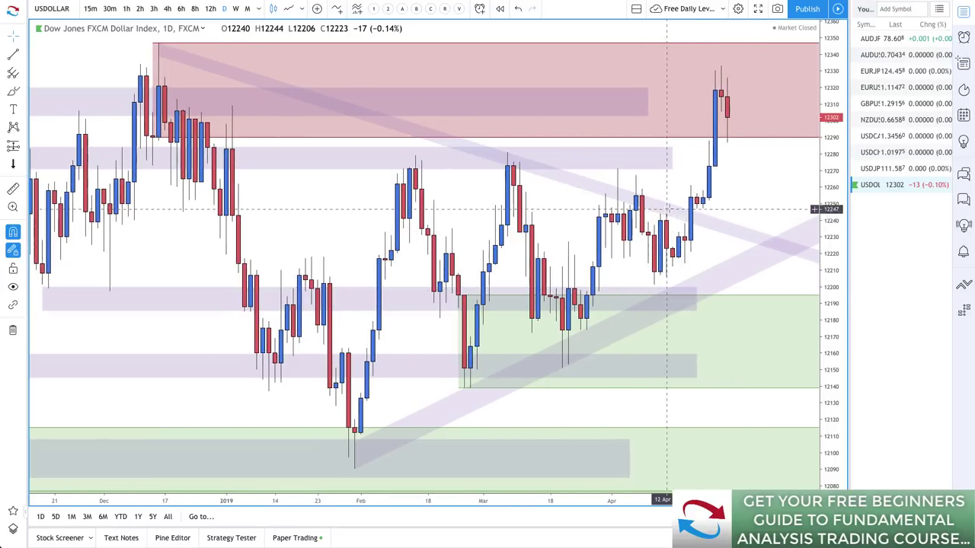
pyautogui.press('Delete')
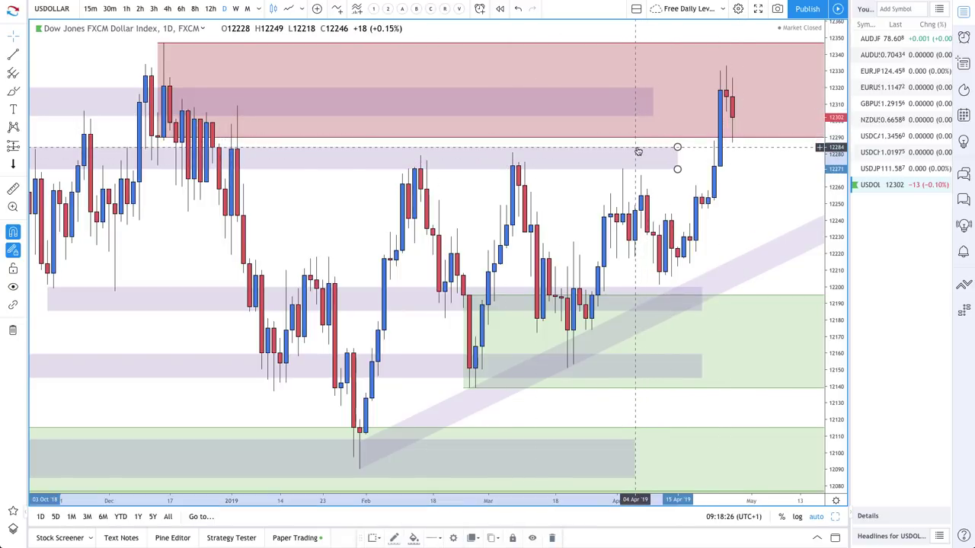
pyautogui.press('Delete')
# - Reshape the upper purple resistance zone to run from 10 Oct '18 to 8 May '19, between about 12307 and 12329
pyautogui.moveTo(648, 119); pyautogui.dragTo(779, 109)
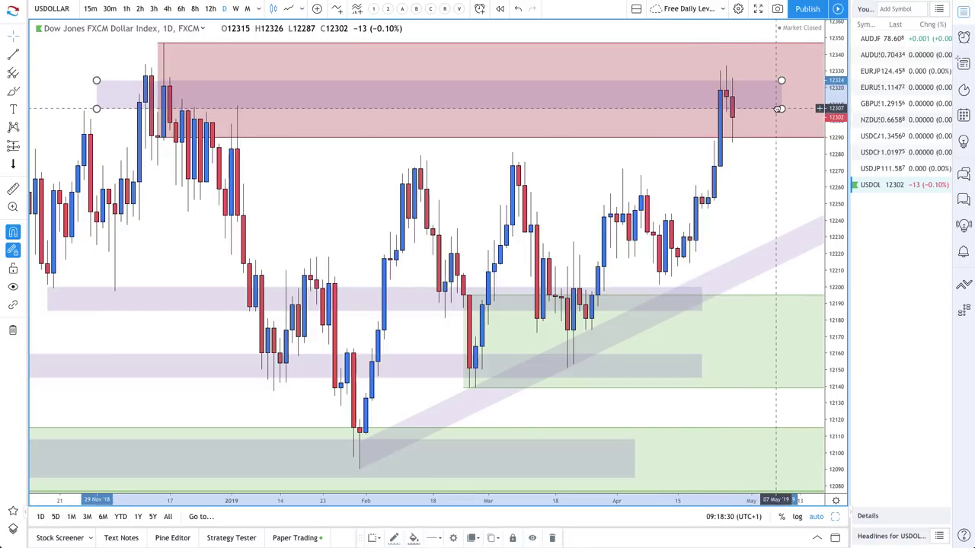
pyautogui.scroll(-5, 380, 92)
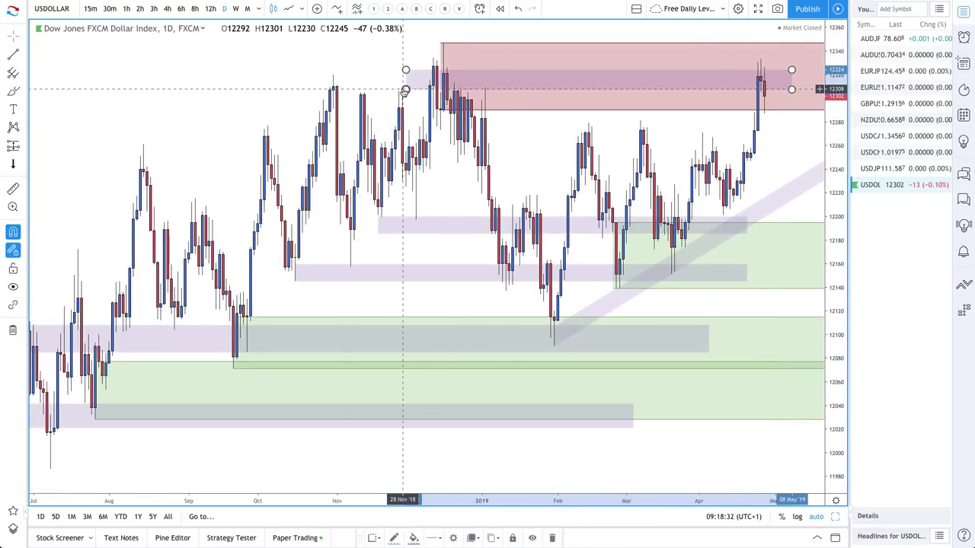
pyautogui.moveTo(405, 90); pyautogui.dragTo(282, 89)
pyautogui.scroll(-5, 412, 102)
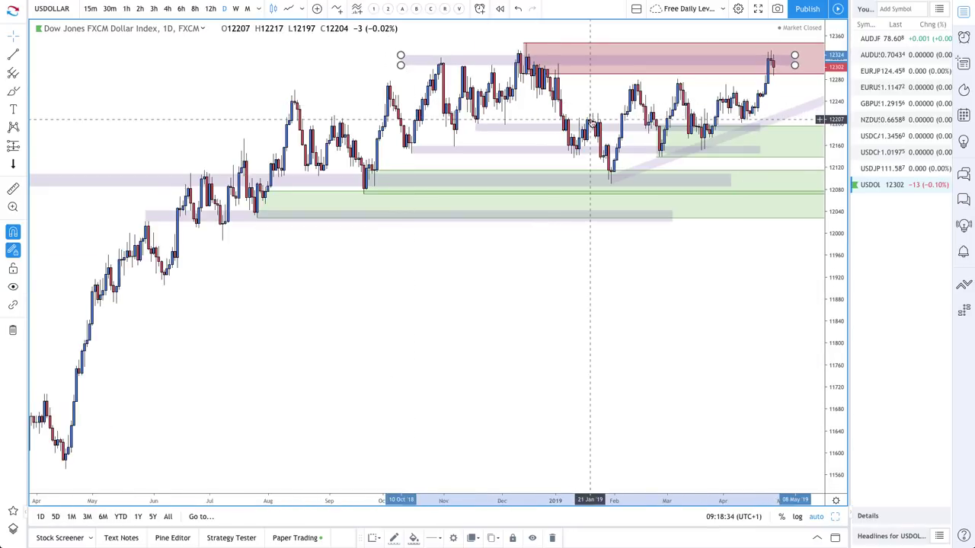
pyautogui.scroll(6, 592, 121)
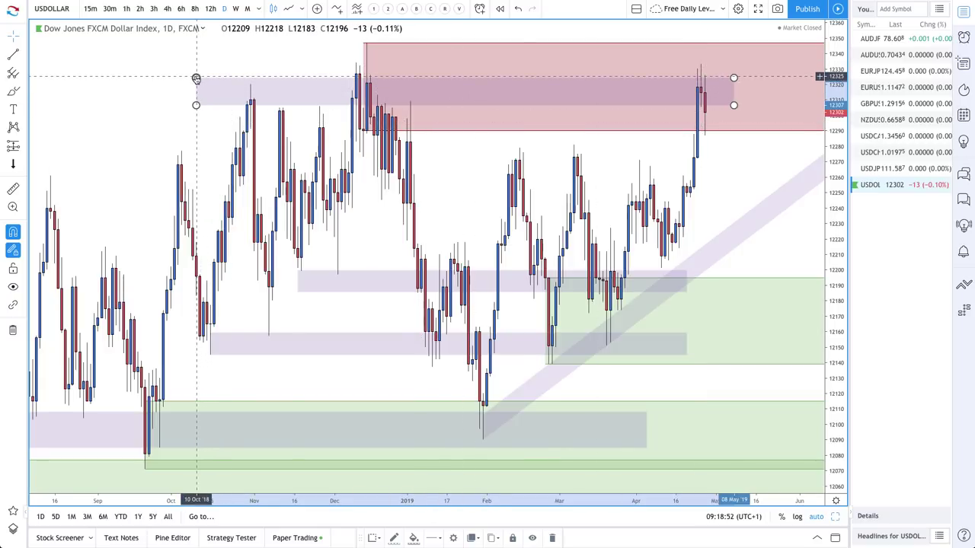
pyautogui.moveTo(196, 79); pyautogui.dragTo(195, 71)
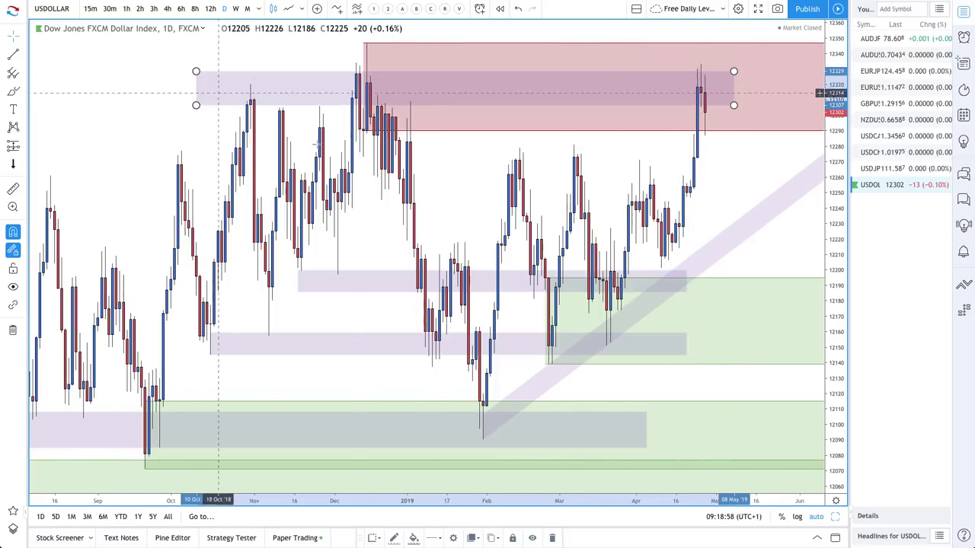
# - Draw an arrow from the 12302 close down to about 12253 on 7 May '19, and another up to about 12272 on 20 May
pyautogui.click(25, 56)
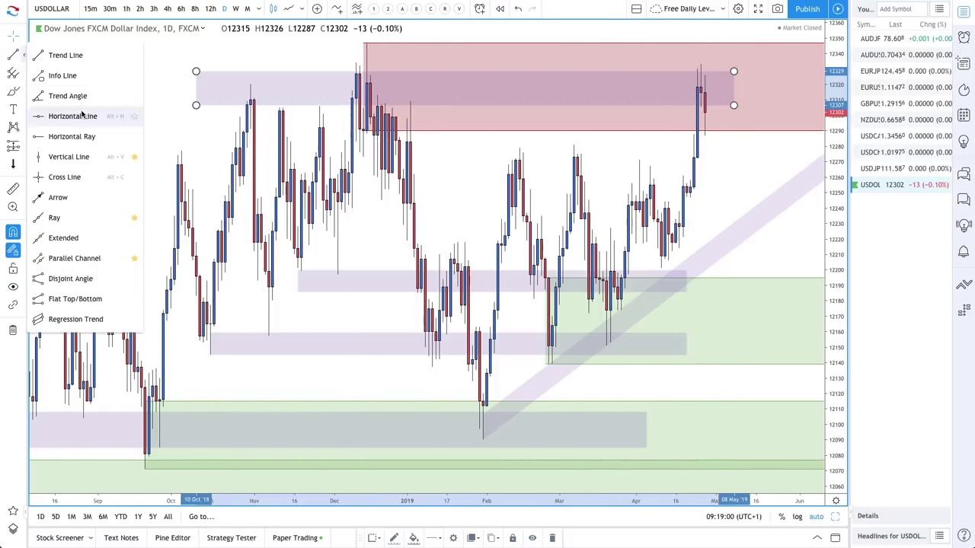
pyautogui.click(60, 197)
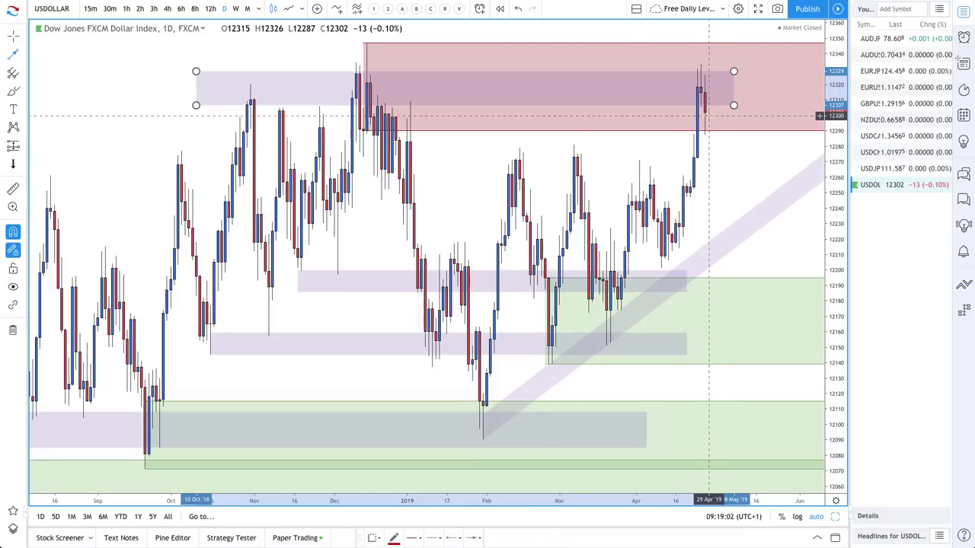
pyautogui.click(705, 113)
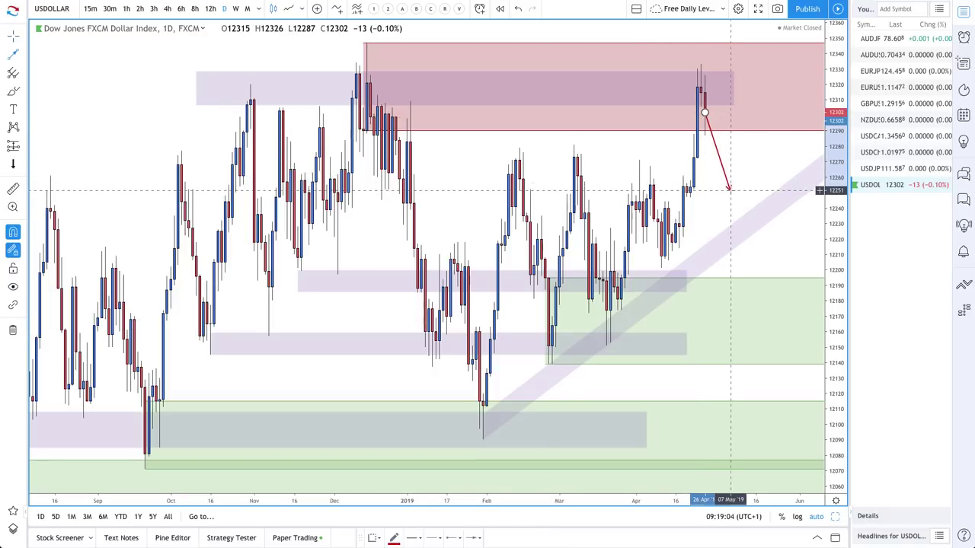
pyautogui.click(730, 187)
pyautogui.doubleClick(762, 158)
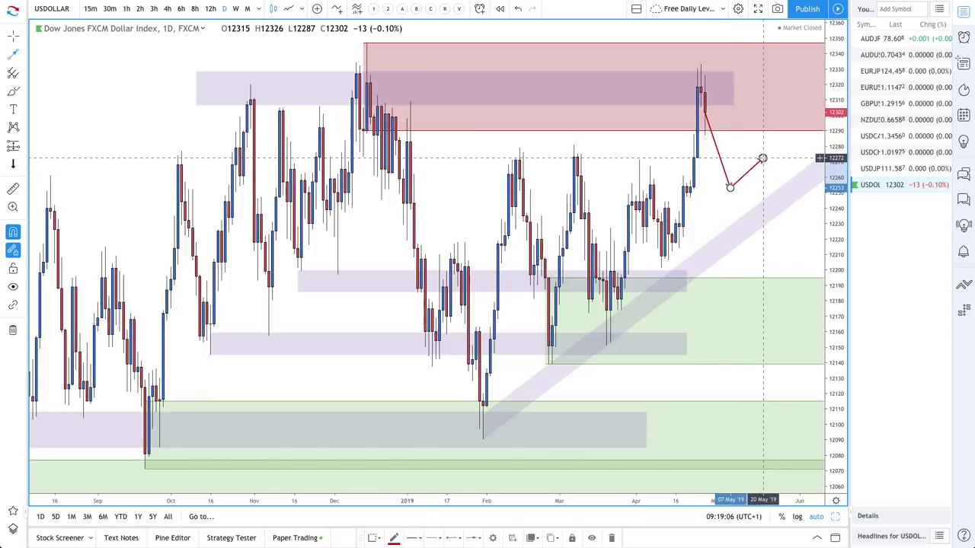
# - Mark two green demand zones with the Fib Retracement tool below the latest rally, at about 12247–12254 and 12201–12230
pyautogui.click(23, 73)
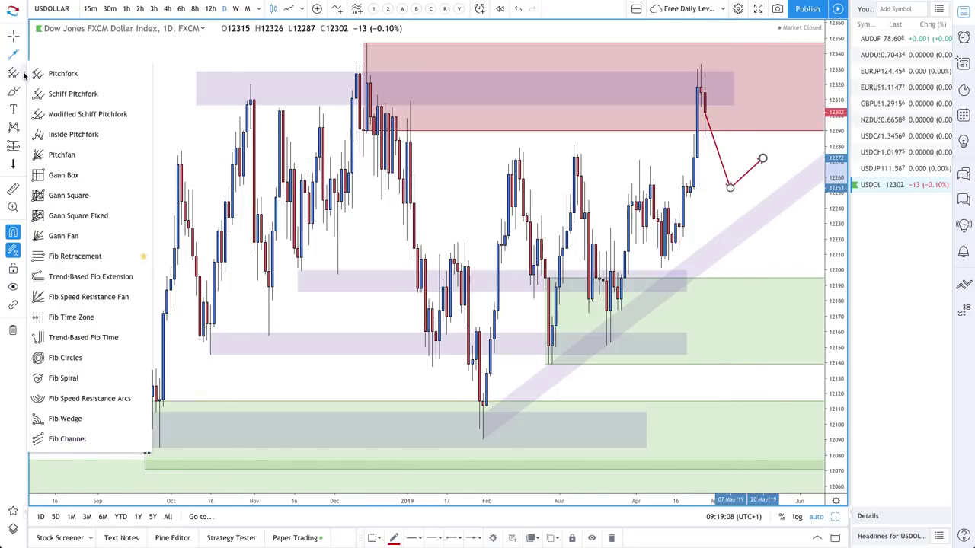
pyautogui.click(75, 256)
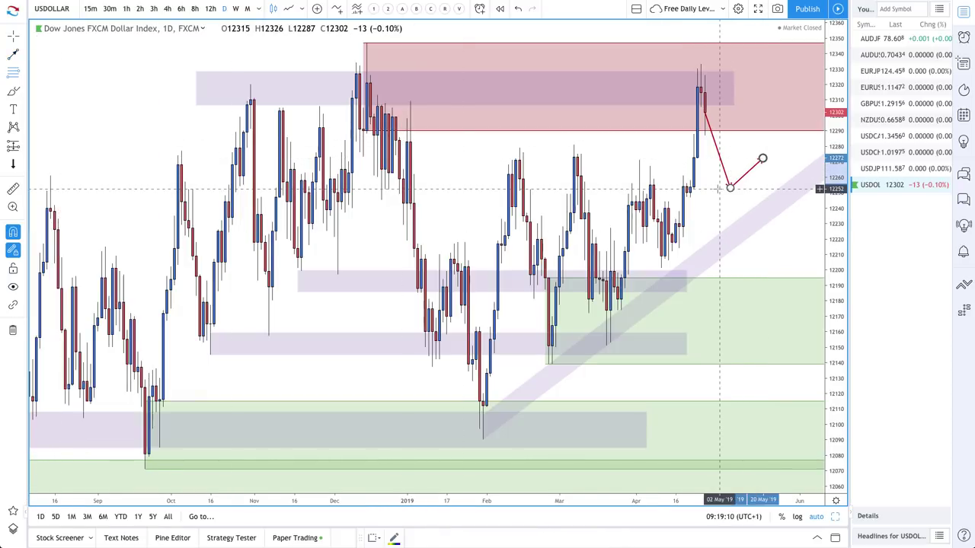
pyautogui.click(684, 186)
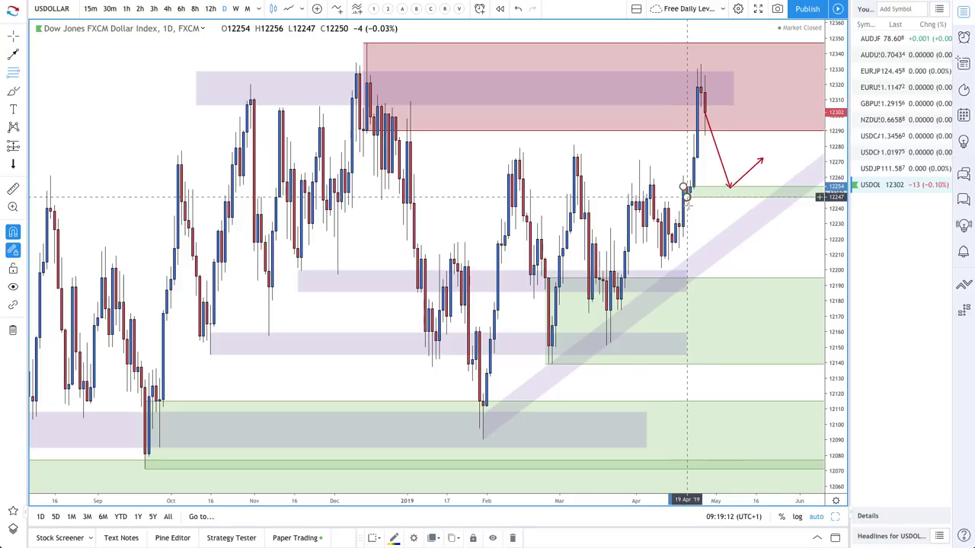
pyautogui.click(662, 268)
pyautogui.scroll(3, 577, 190)
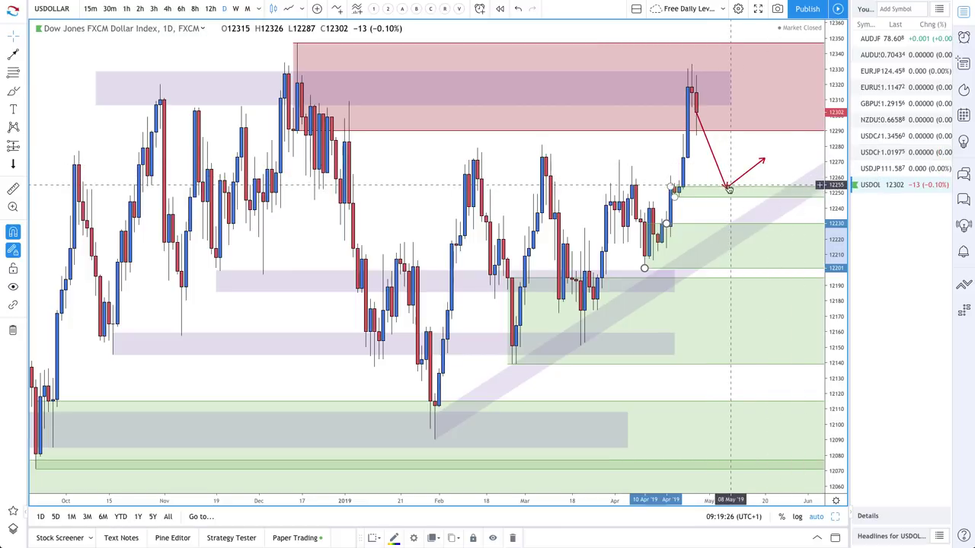
pyautogui.click(728, 190)
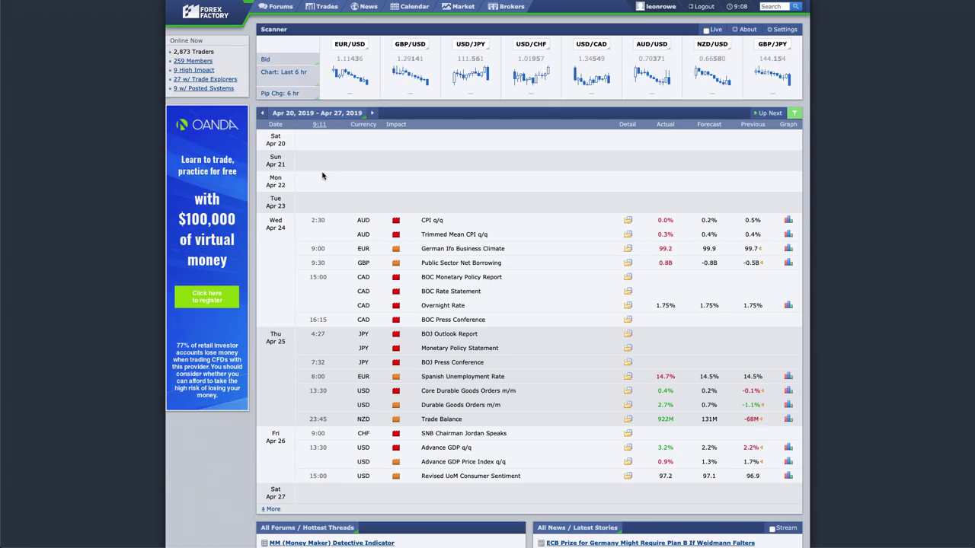
# - Switch to Forex Factory and review the economic calendar for Apr 20 – Apr 27, 2019
pyautogui.scroll(-3, 466, 302)
pyautogui.scroll(2, 474, 284)
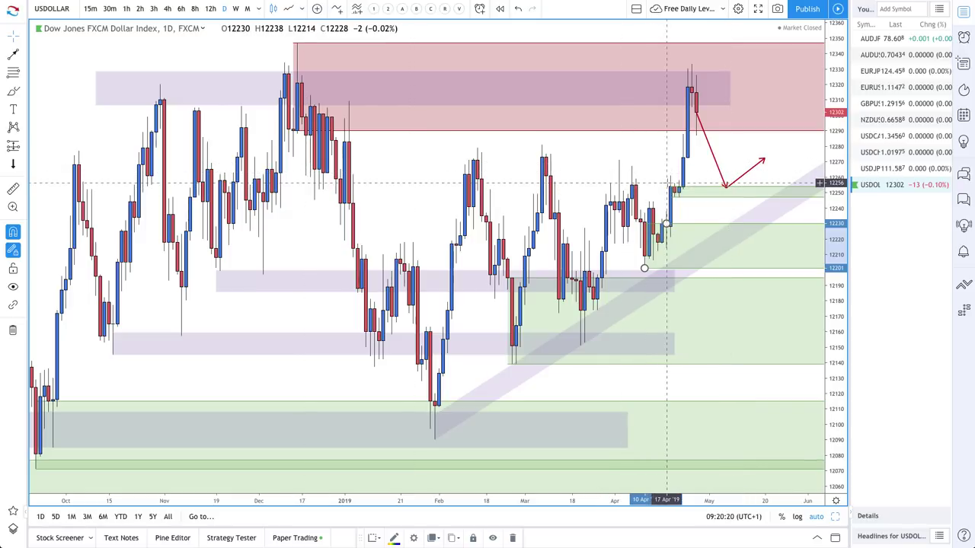
pyautogui.scroll(1, 700, 201)
pyautogui.scroll(1, 700, 201)
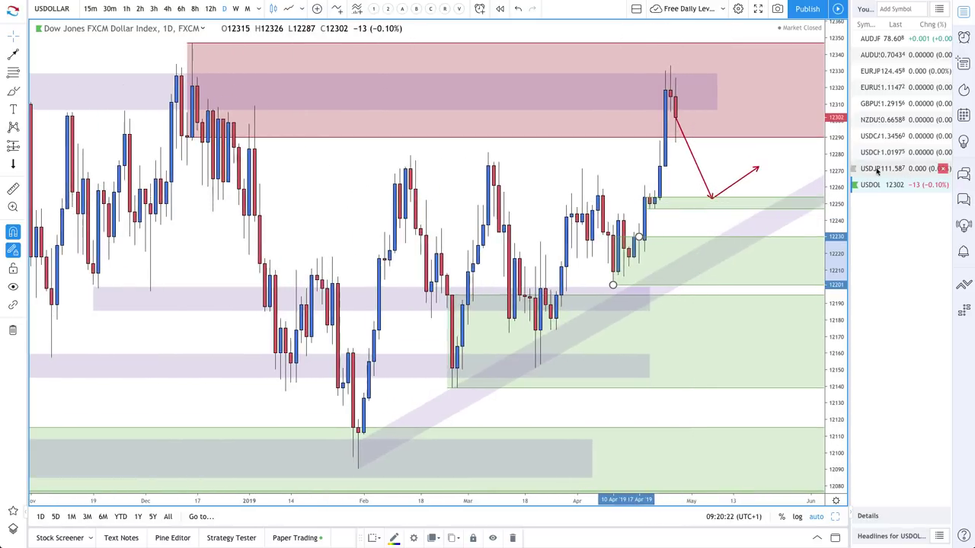
pyautogui.scroll(-3, 696, 236)
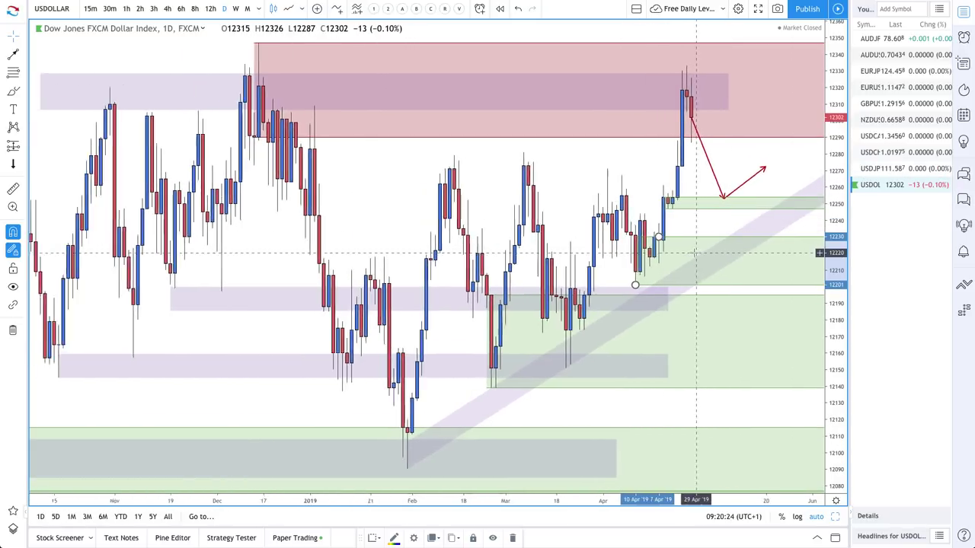
pyautogui.scroll(2, 758, 197)
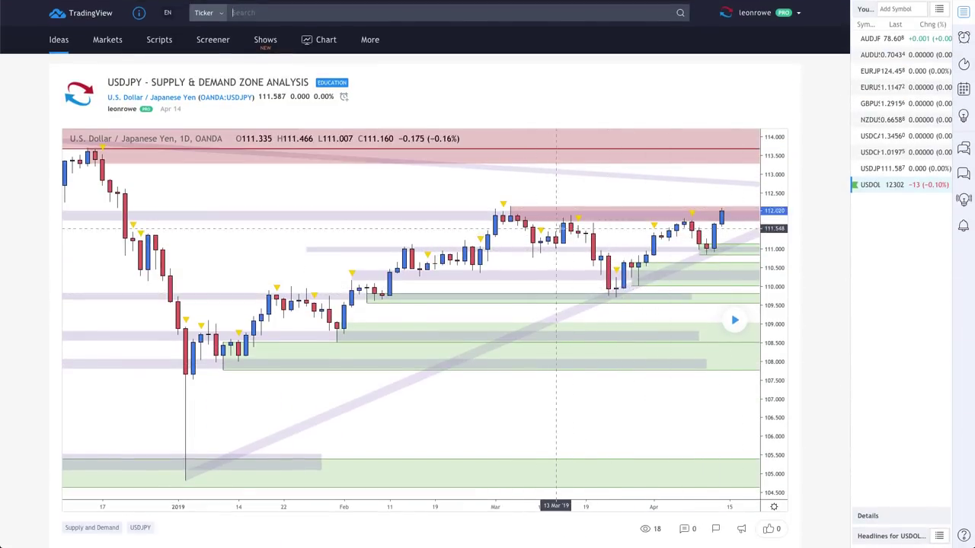
# - Play the published USDJPY supply and demand analysis forward and examine the latest price action around the red supply zone up close
pyautogui.click(735, 320)
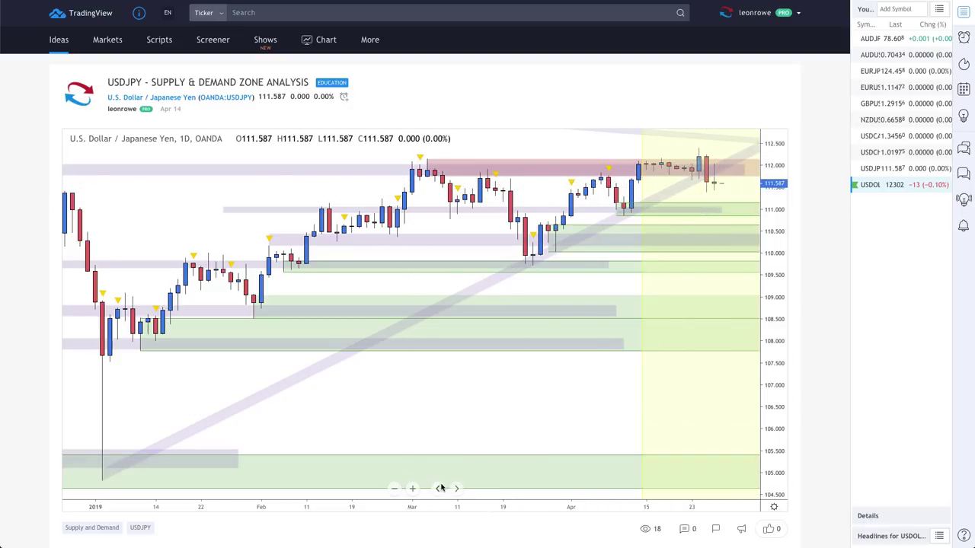
pyautogui.click(412, 489)
pyautogui.click(412, 488)
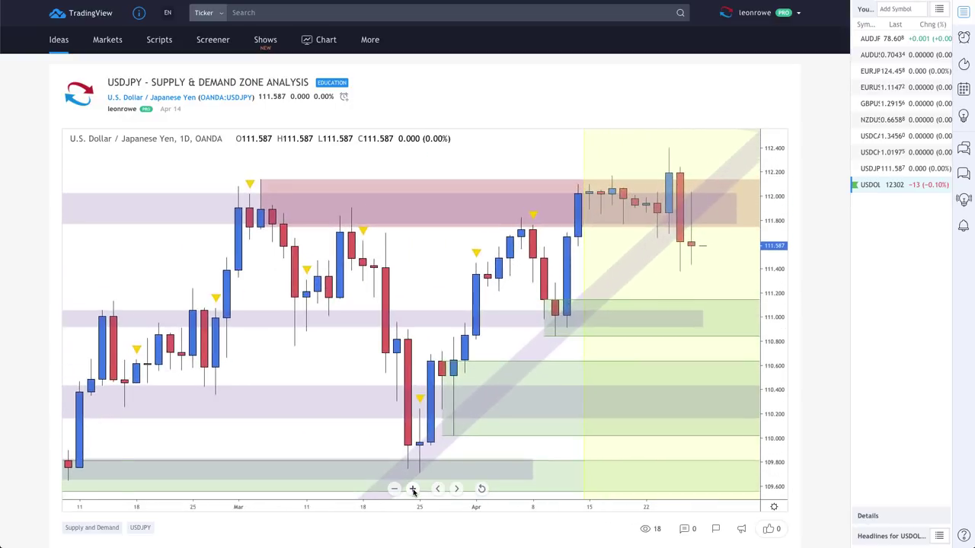
# - On the USDJPY chart, draw arrows from 111.587 down to about 110.919, up to about 111.640, and from about 110.215 up to 110.765
pyautogui.click(412, 488)
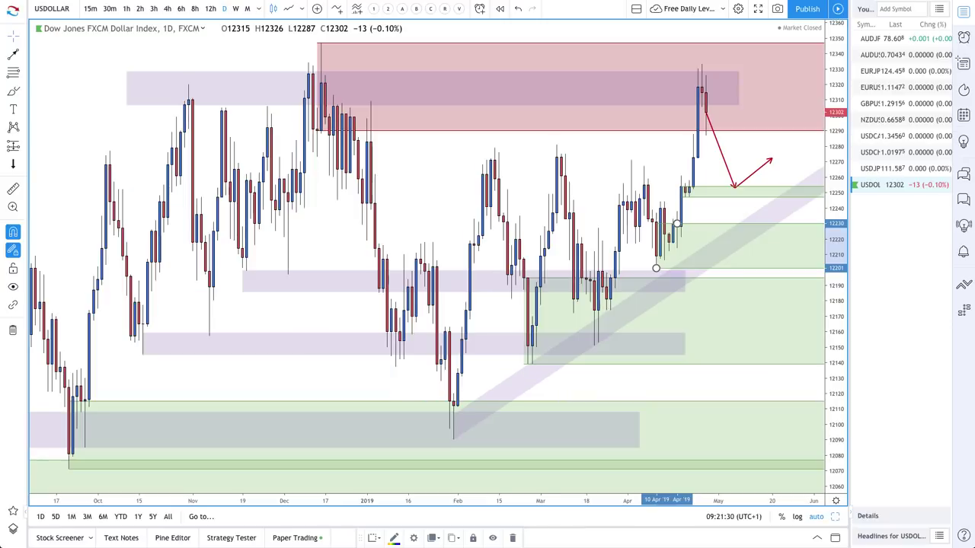
pyautogui.click(887, 170)
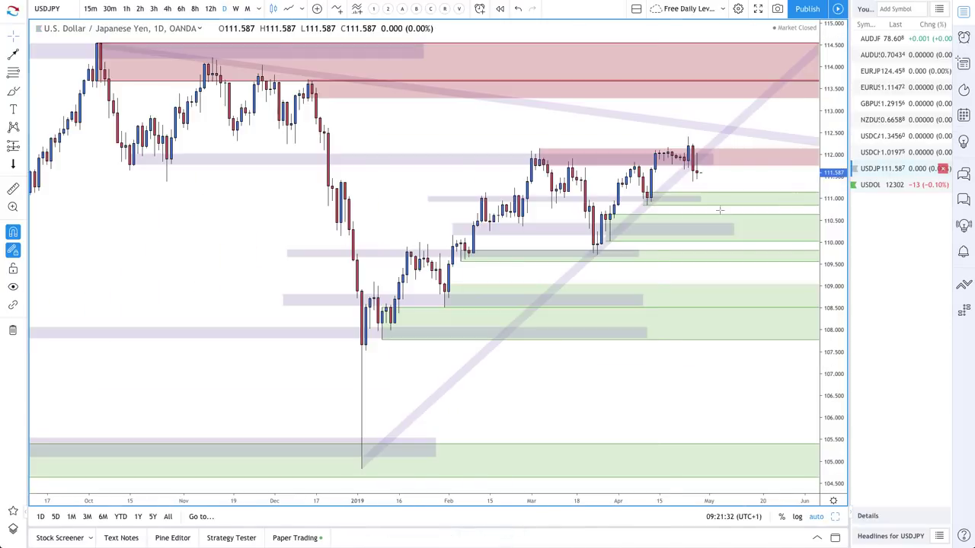
pyautogui.scroll(5, 653, 220)
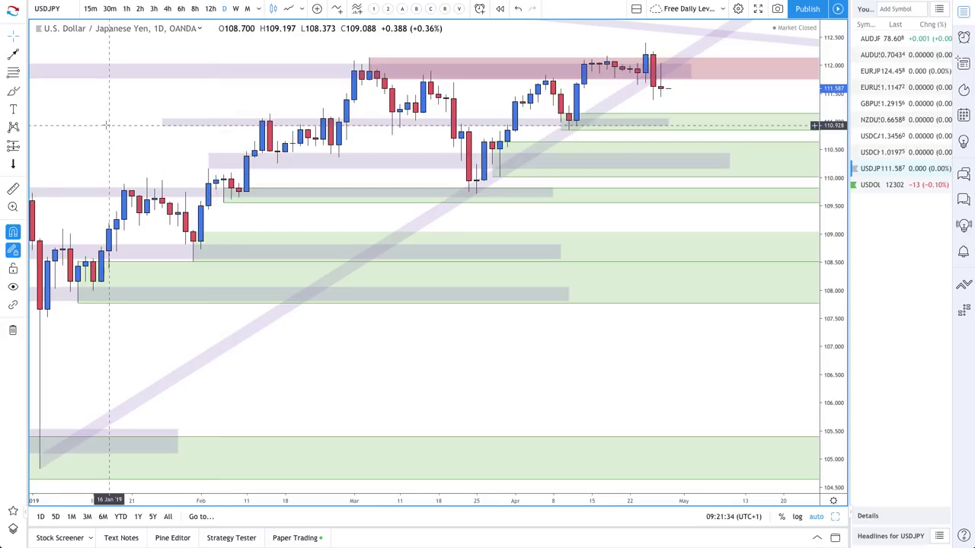
pyautogui.click(15, 56)
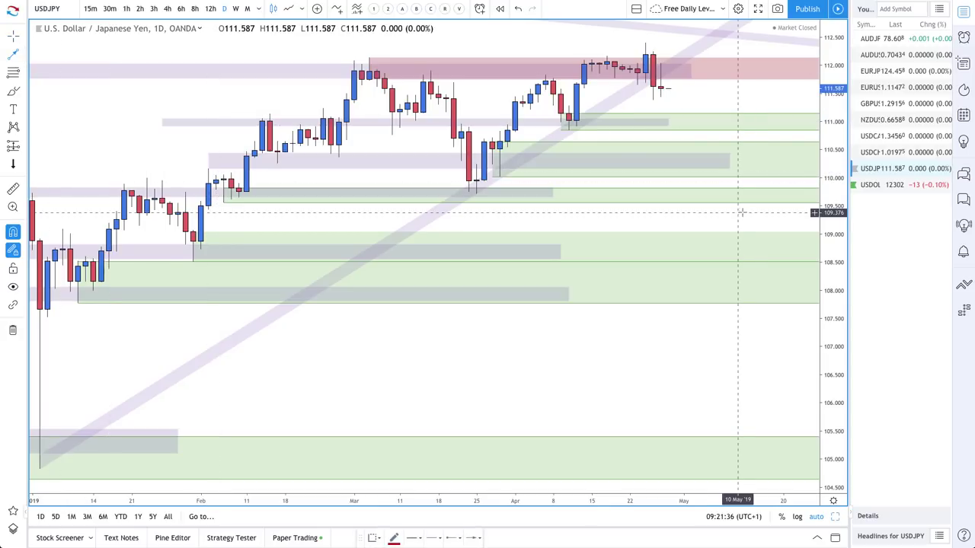
pyautogui.click(661, 89)
pyautogui.click(676, 125)
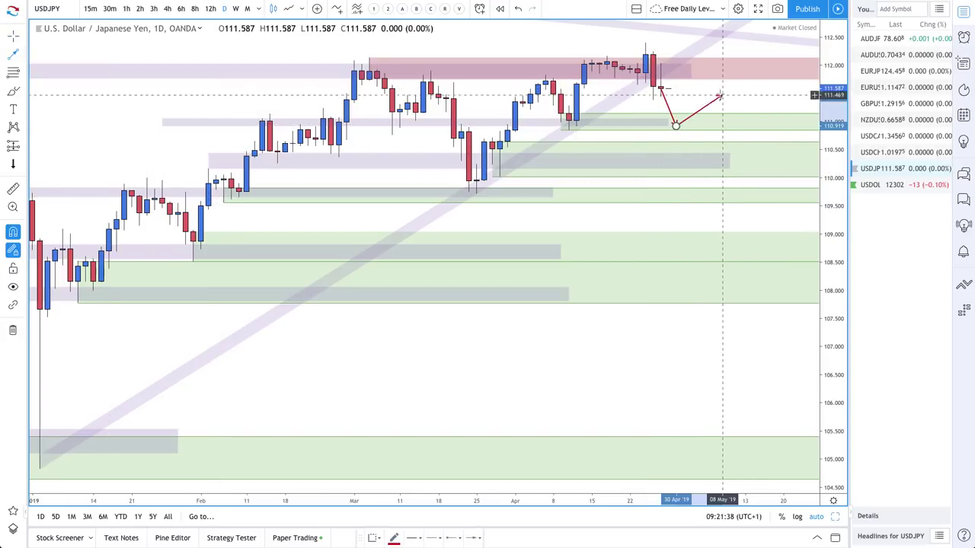
pyautogui.doubleClick(722, 86)
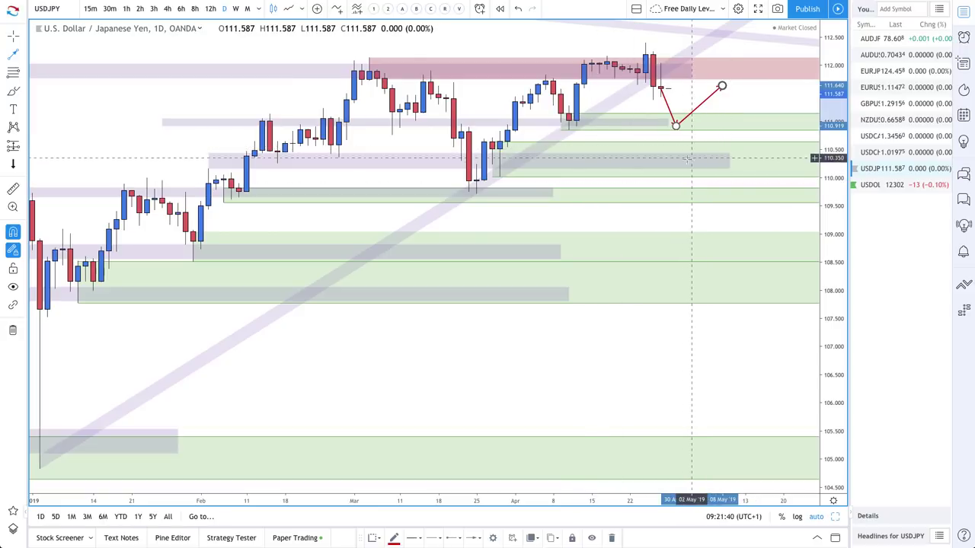
pyautogui.click(683, 165)
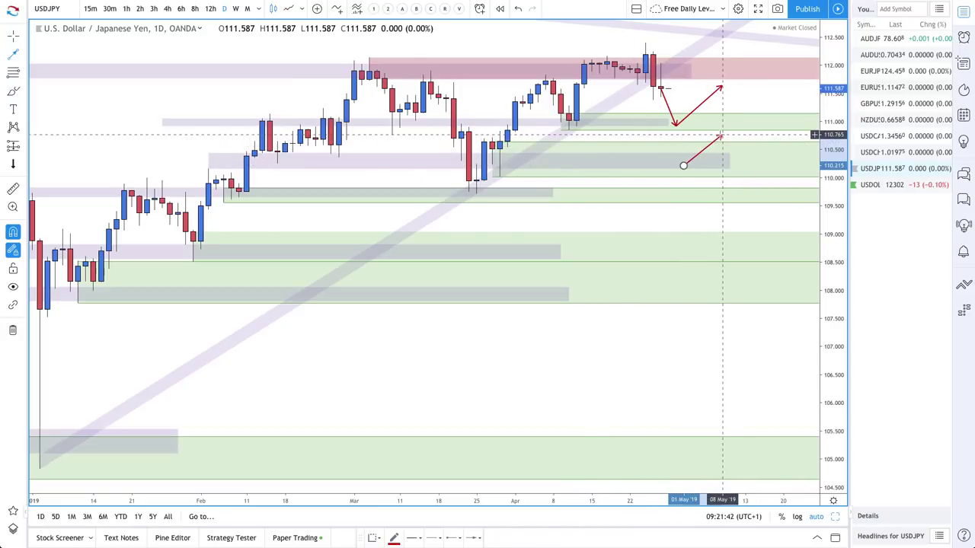
pyautogui.doubleClick(722, 134)
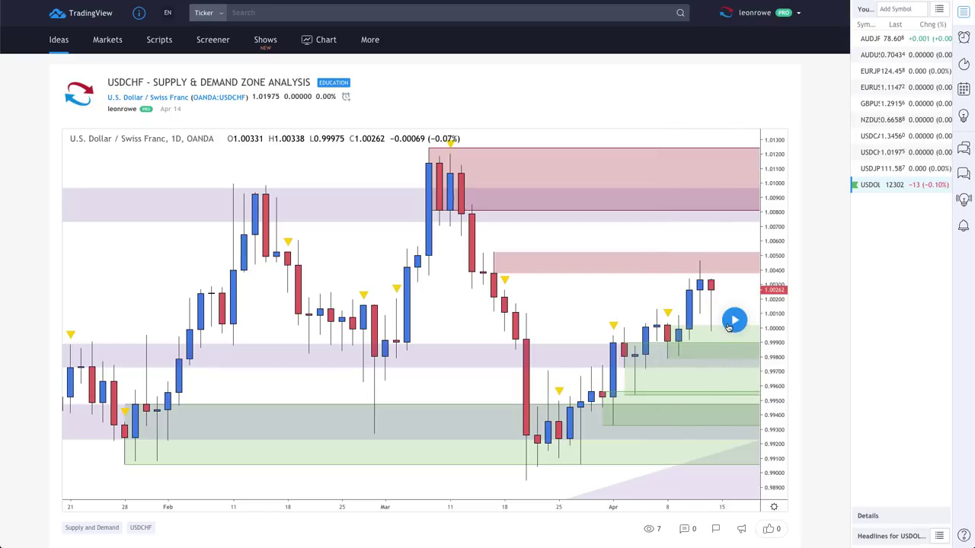
# - Play the published USDCHF supply and demand analysis forward, and bring up the March–April swings on the live USDCHF daily chart
pyautogui.click(731, 323)
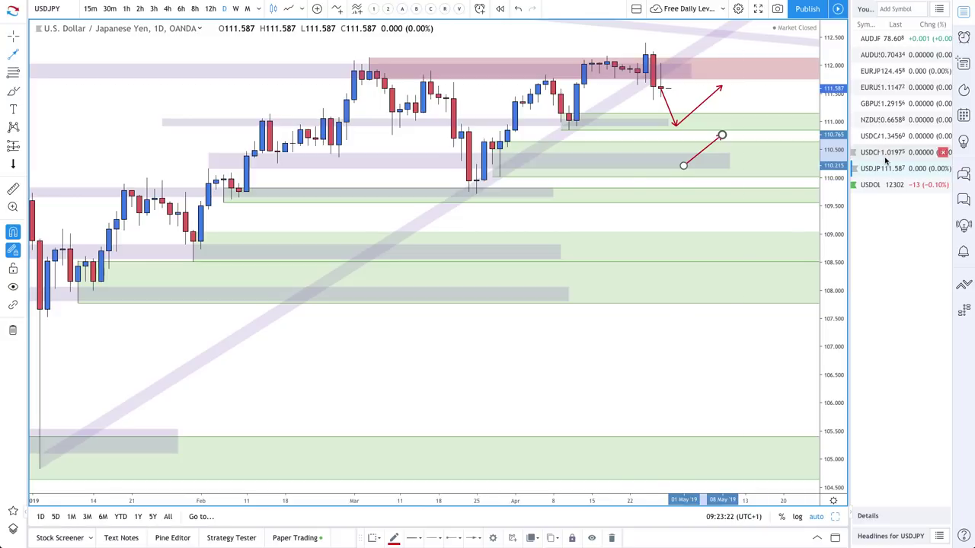
pyautogui.click(883, 153)
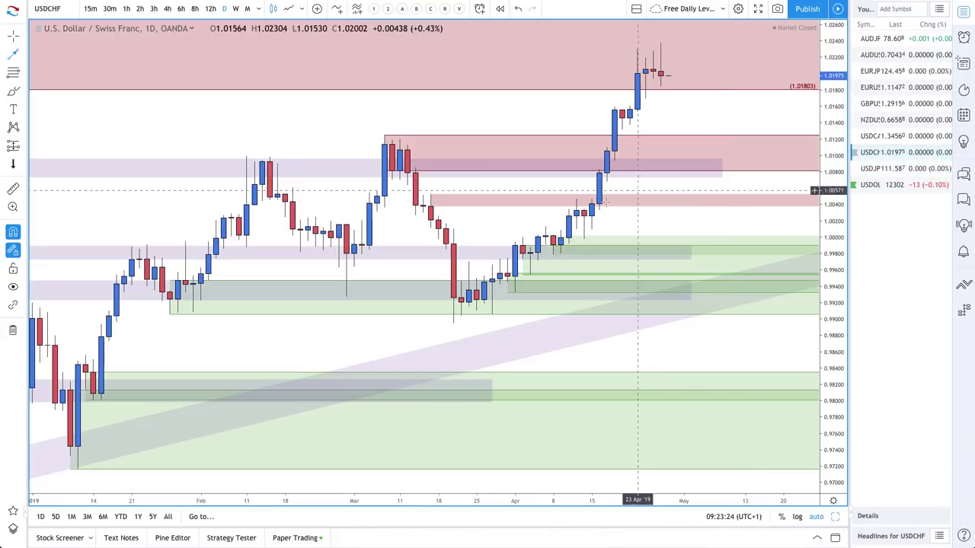
pyautogui.hscroll(-10, 606, 201)
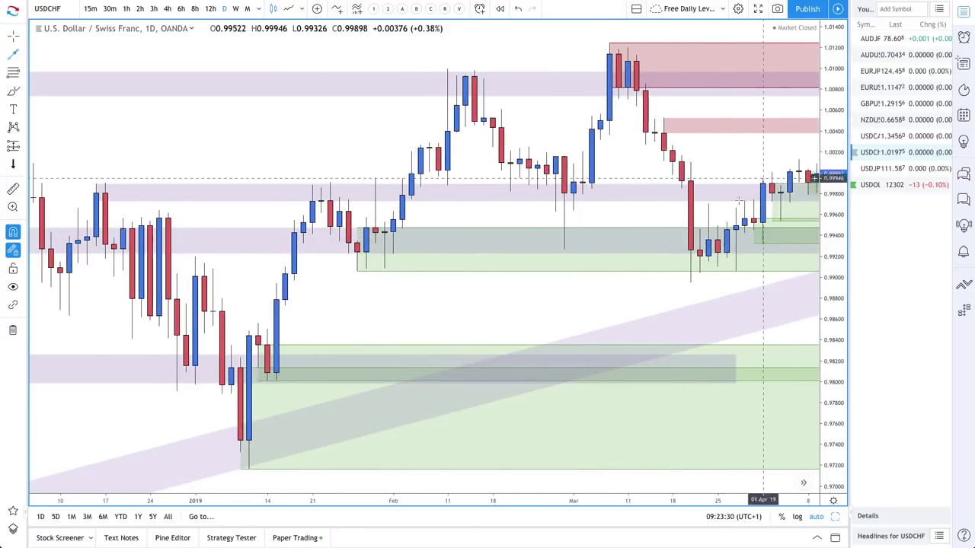
# - Trace the USDCHF swings with arrows from the 7 March high of 1.01244 to 0.98947, up to 1.00464, and down to about 0.9956
pyautogui.click(21, 55)
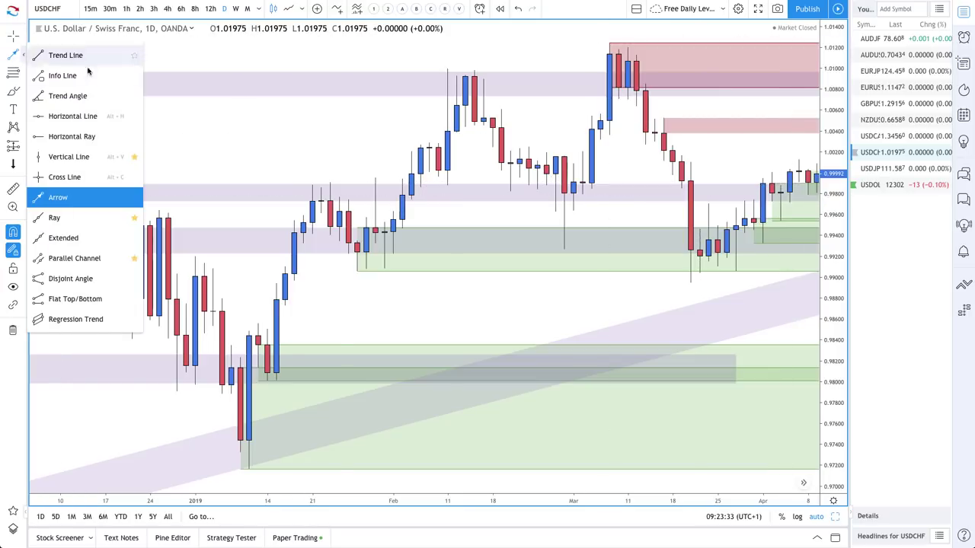
pyautogui.click(609, 43)
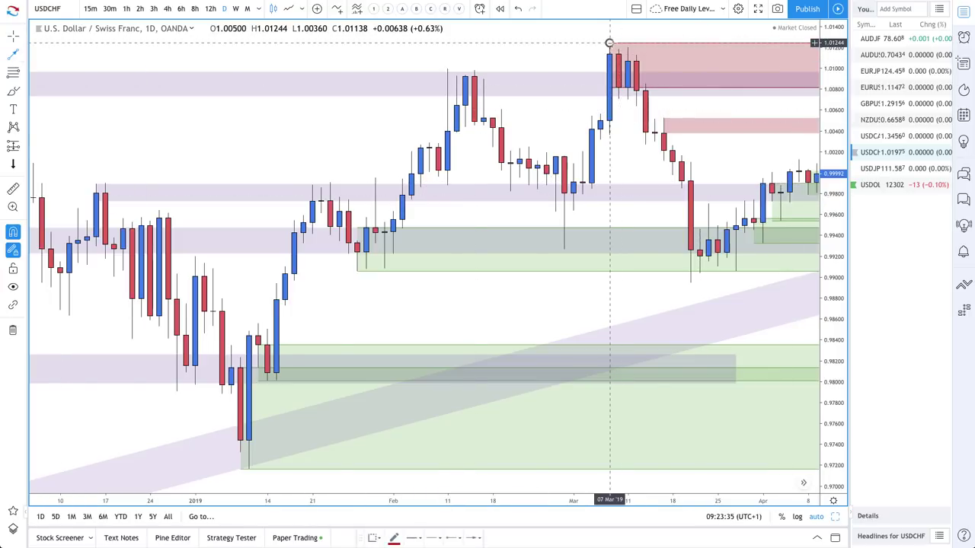
pyautogui.click(690, 282)
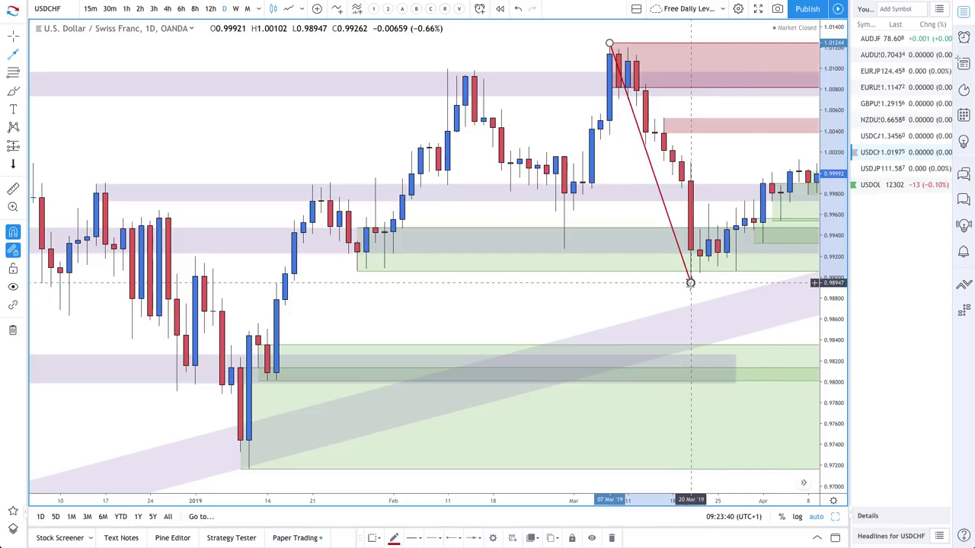
pyautogui.click(690, 283)
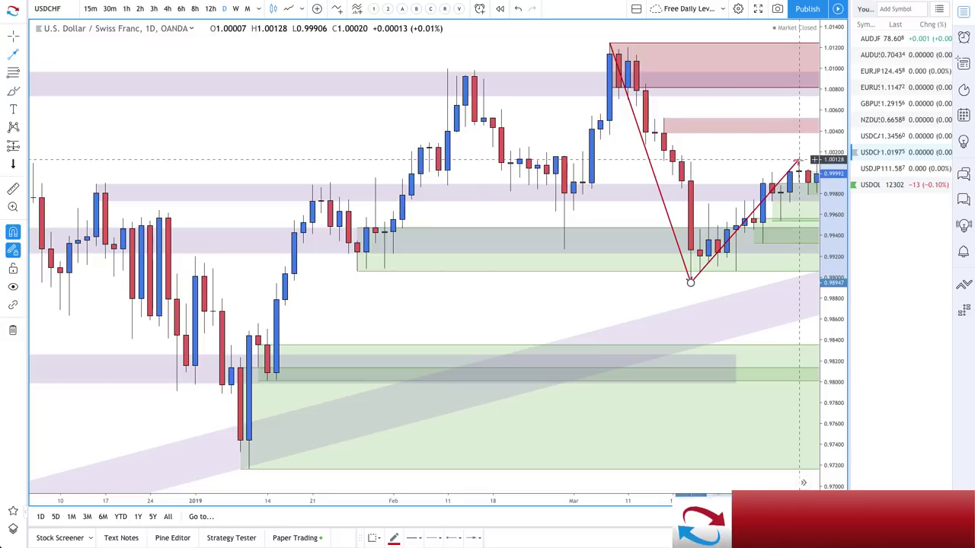
pyautogui.hscroll(2, 792, 144)
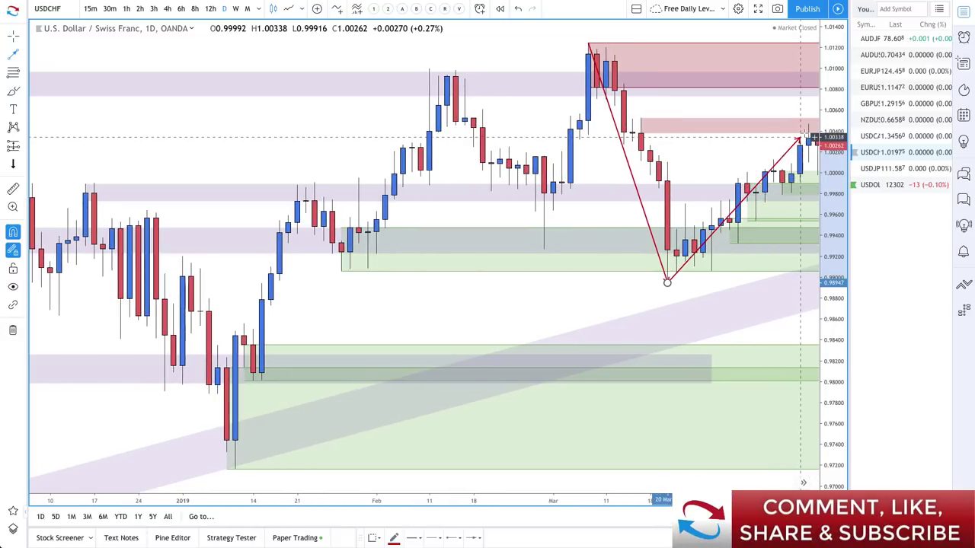
pyautogui.scroll(2, 800, 137)
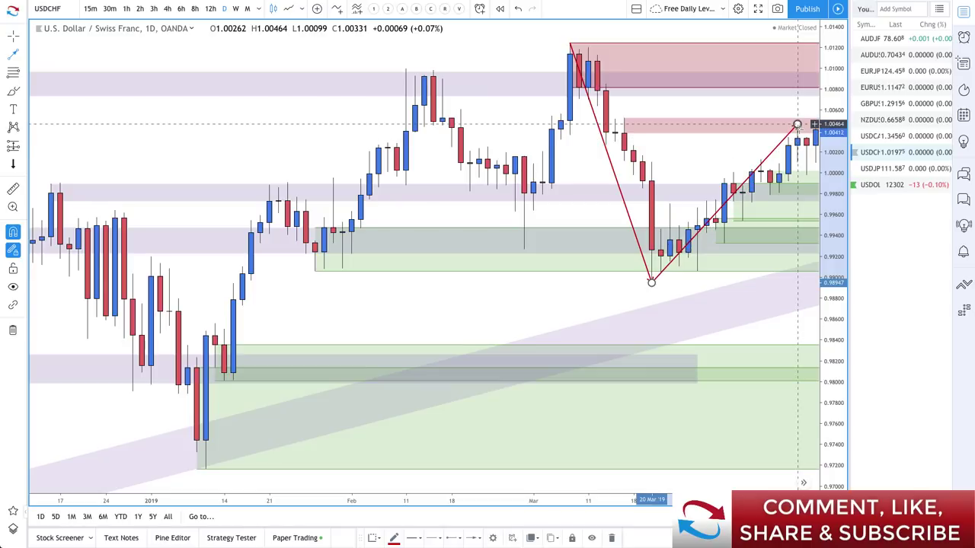
pyautogui.click(797, 124)
pyautogui.click(806, 219)
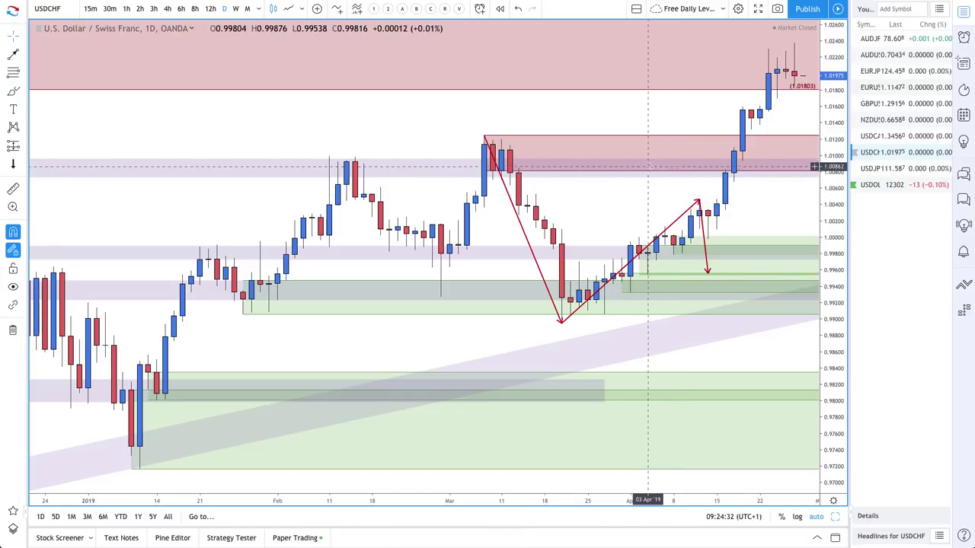
# - Delete the broken red supply zone at about 1.0080–1.0125 and mark green demand zones at 1.01314–1.01556 and 0.99975–1.00331
pyautogui.click(621, 140)
pyautogui.press('Delete')
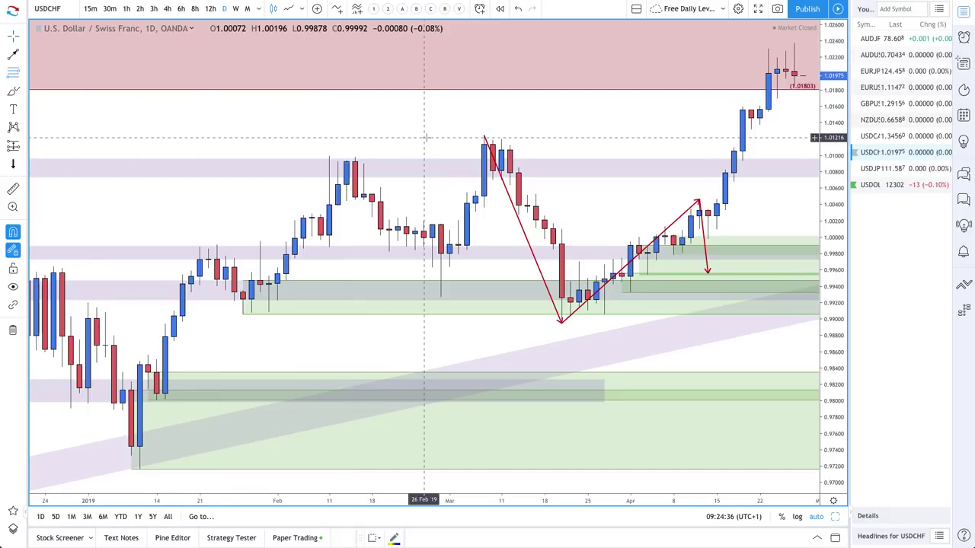
pyautogui.scroll(-3, 442, 145)
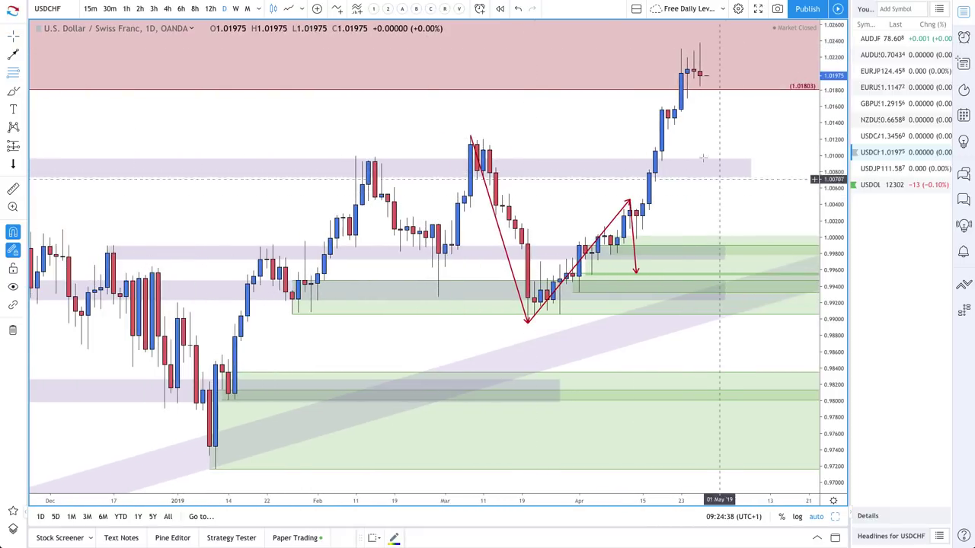
pyautogui.moveTo(661, 110); pyautogui.dragTo(668, 130)
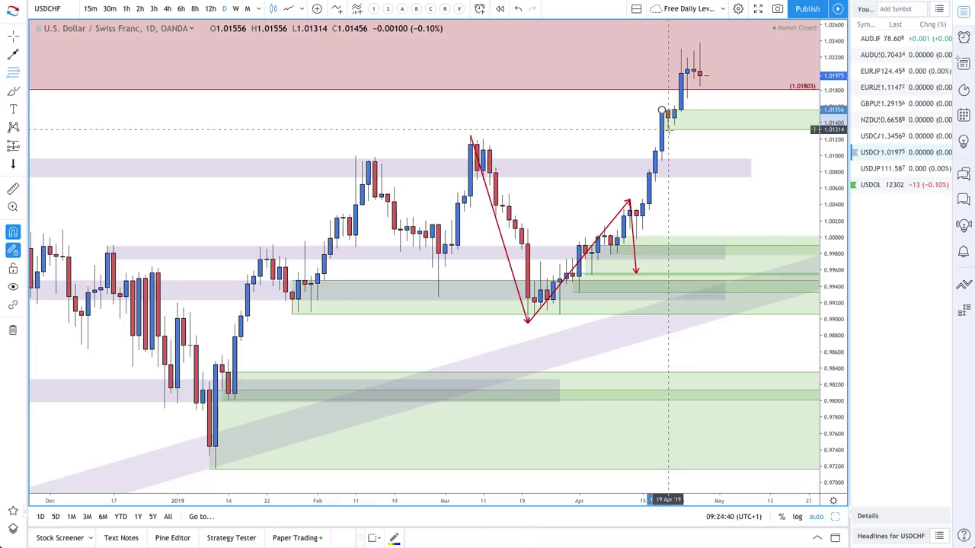
pyautogui.moveTo(637, 210); pyautogui.dragTo(637, 239)
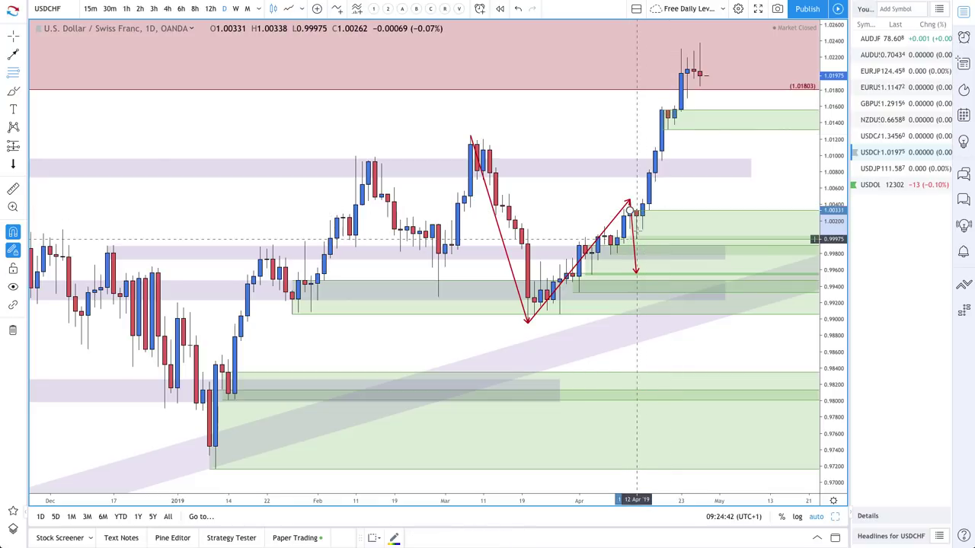
# - Delete the short falling arrow that starts at the mid-April swing high
pyautogui.scroll(-3, 636, 239)
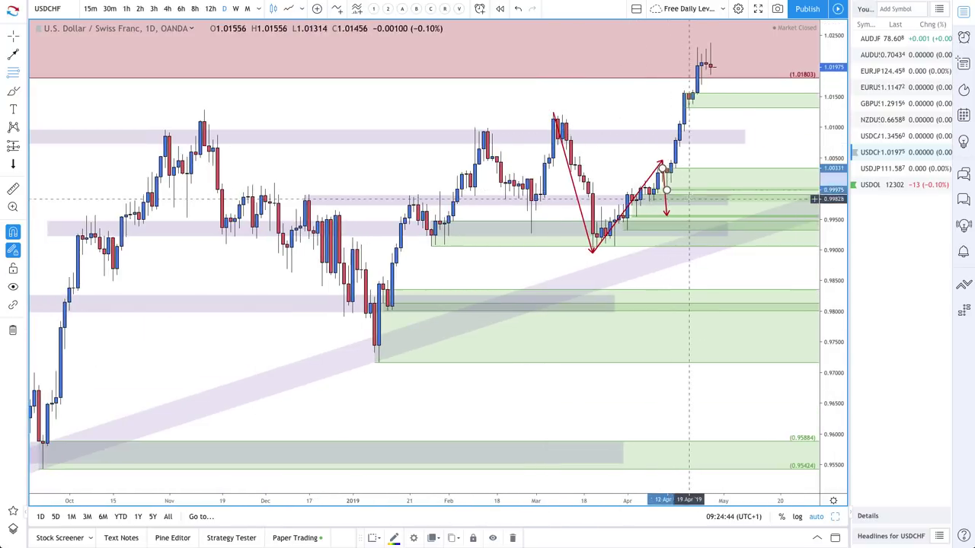
pyautogui.scroll(3, 663, 214)
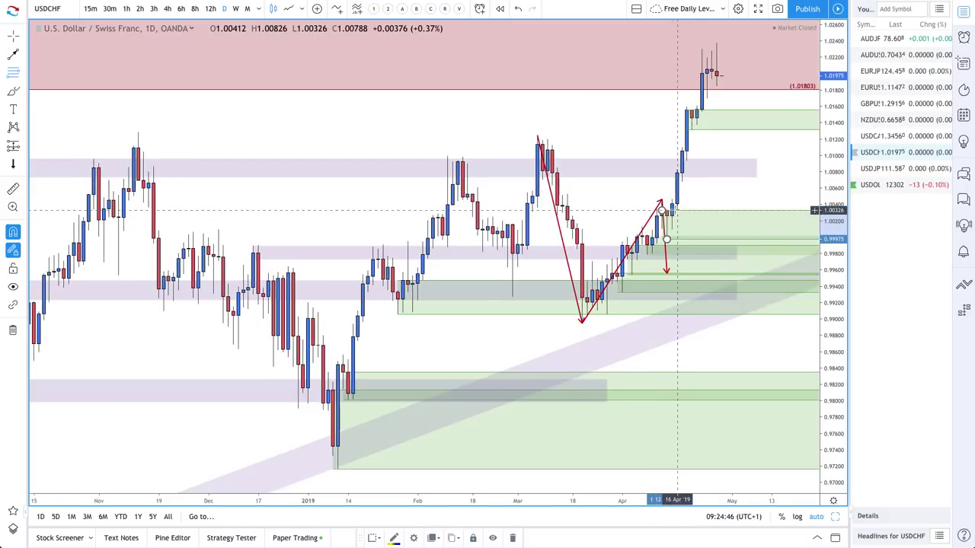
pyautogui.click(671, 260)
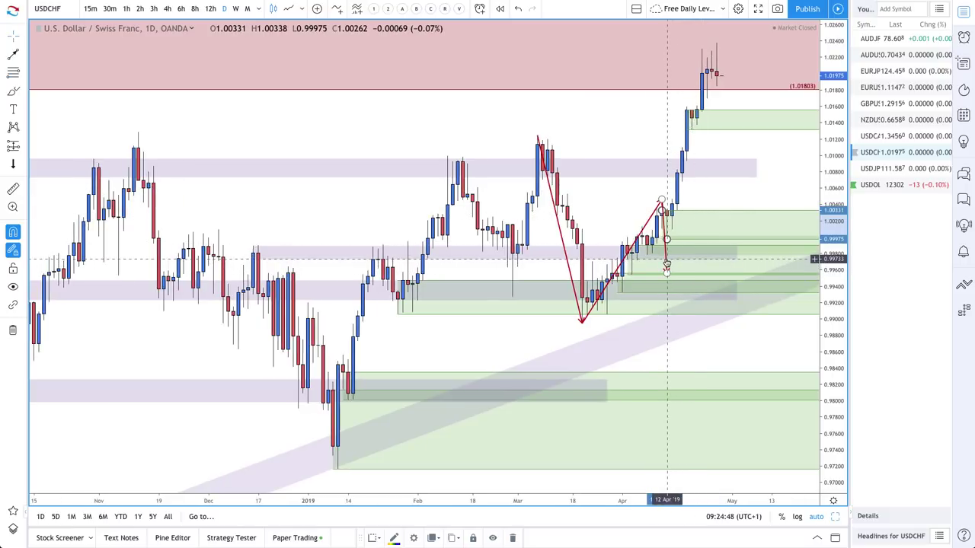
pyautogui.press('Escape')
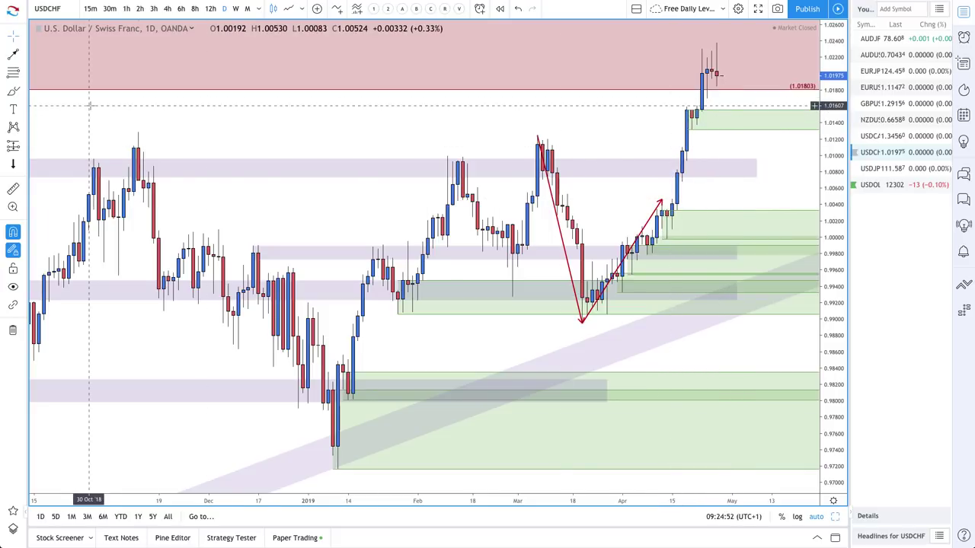
# - Draw projection arrows from the 1.01975 close down to about 1.01402, up to about 1.01880, and from about 1.00180 up to 1.00713
pyautogui.click(14, 58)
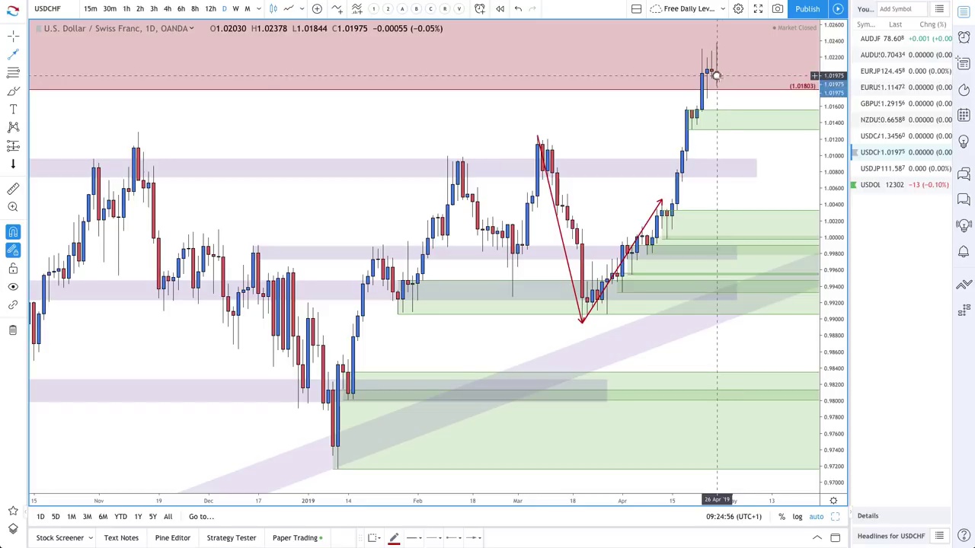
pyautogui.moveTo(716, 75); pyautogui.dragTo(736, 119)
pyautogui.click(736, 120)
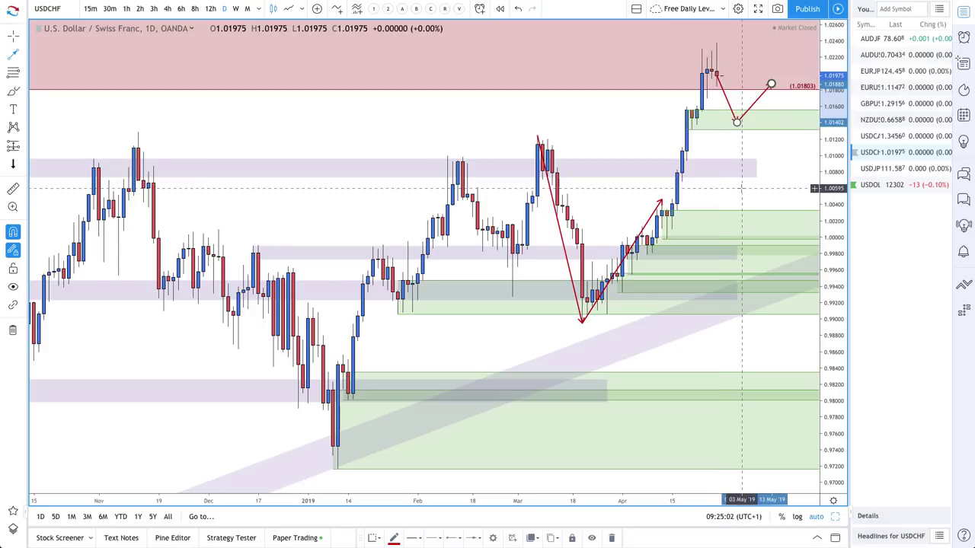
pyautogui.moveTo(733, 223); pyautogui.dragTo(776, 180)
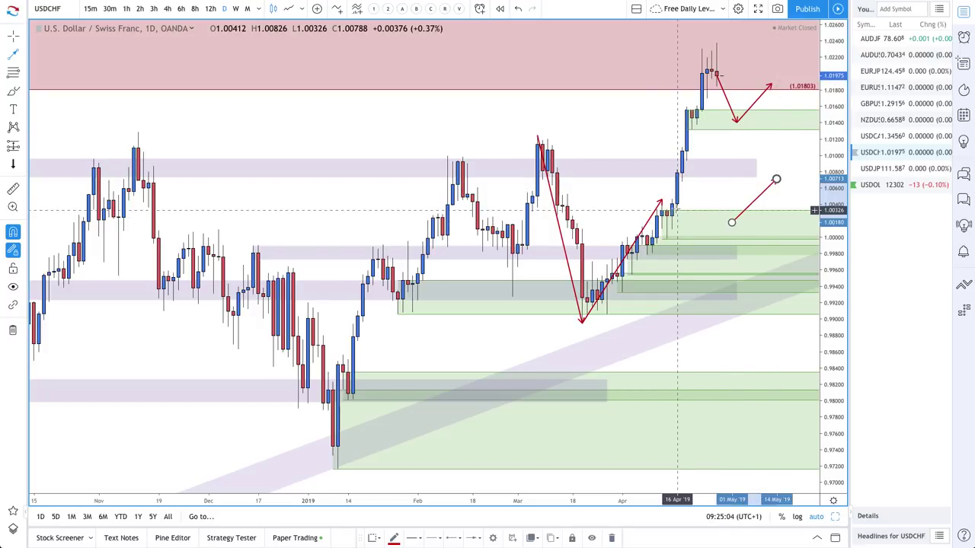
# - Delete the rising arrow from the March low to the April high and the purple horizontal zone at about 1.0075–1.0095
pyautogui.click(661, 202)
pyautogui.scroll(-5, 647, 175)
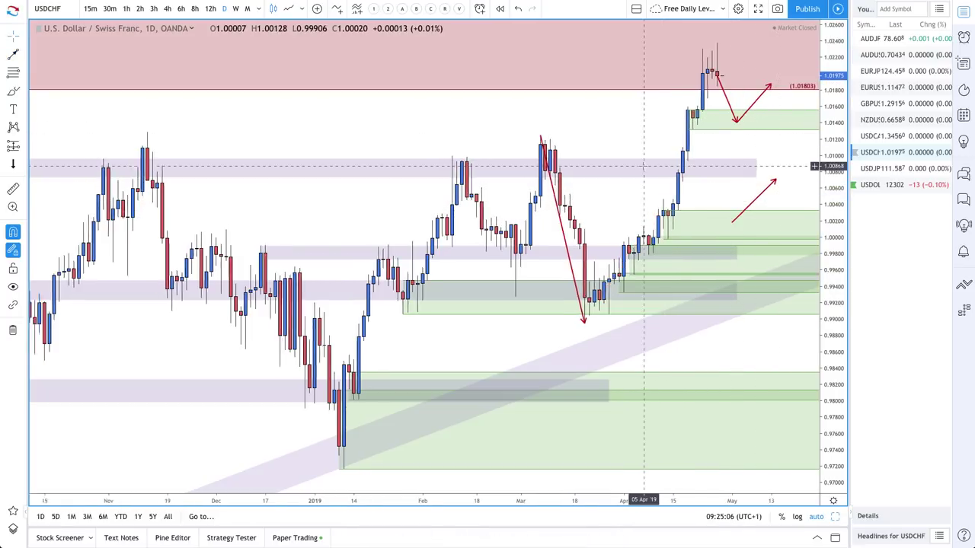
pyautogui.scroll(-3, 642, 165)
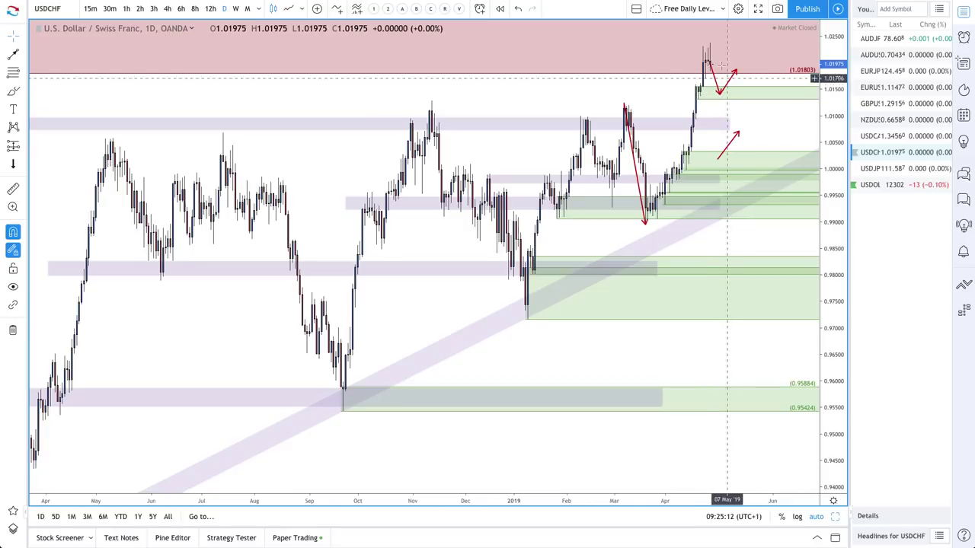
pyautogui.scroll(-5, 729, 112)
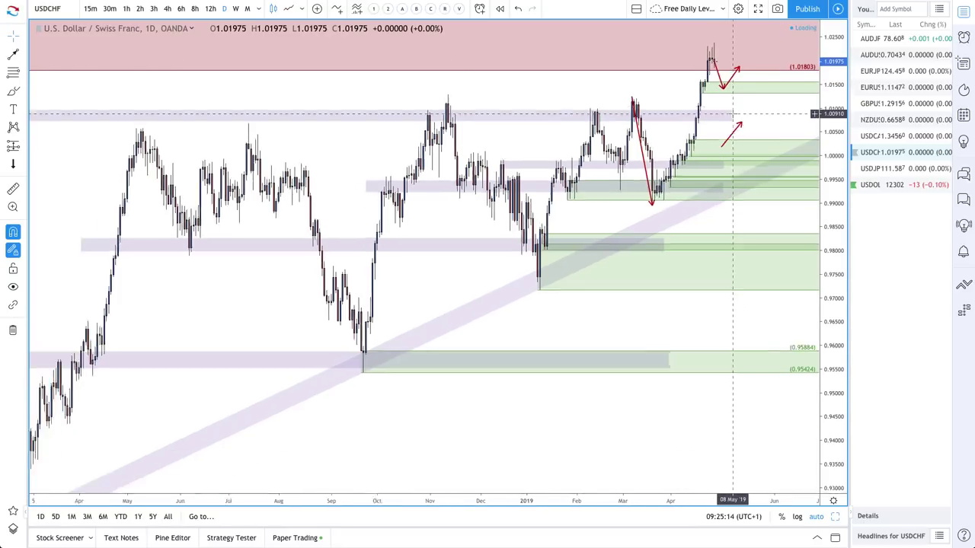
pyautogui.scroll(-5, 733, 113)
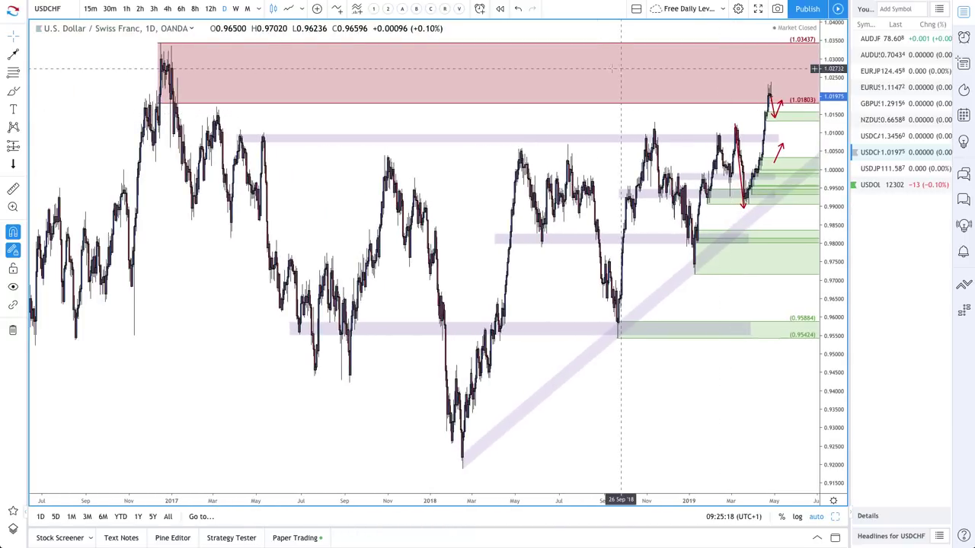
pyautogui.rightClick(609, 100)
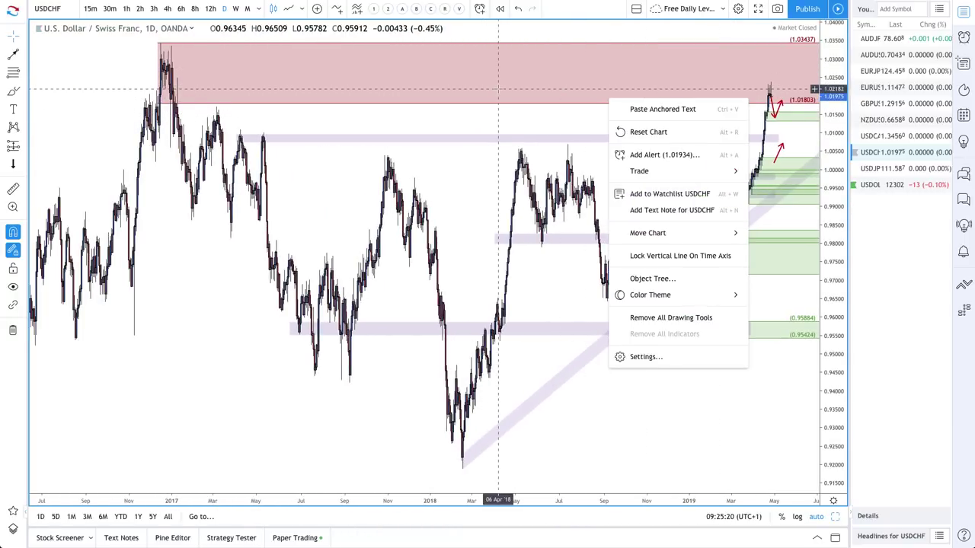
pyautogui.click(555, 108)
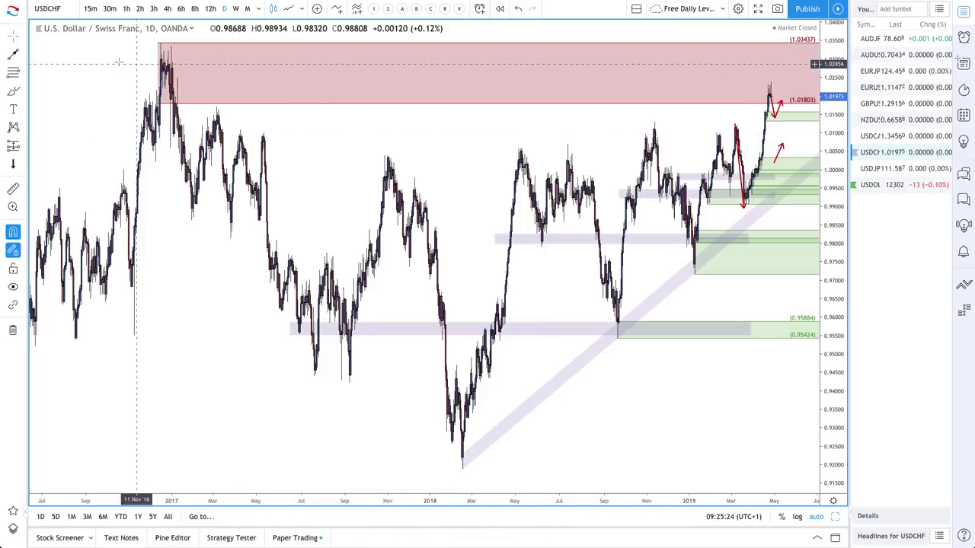
# - Draw a rectangle from 1.02622 to 1.02127 between 31 October 2016 and 27 May 2019 and apply the Support & Resistance Zone template
pyautogui.click(23, 92)
pyautogui.click(64, 112)
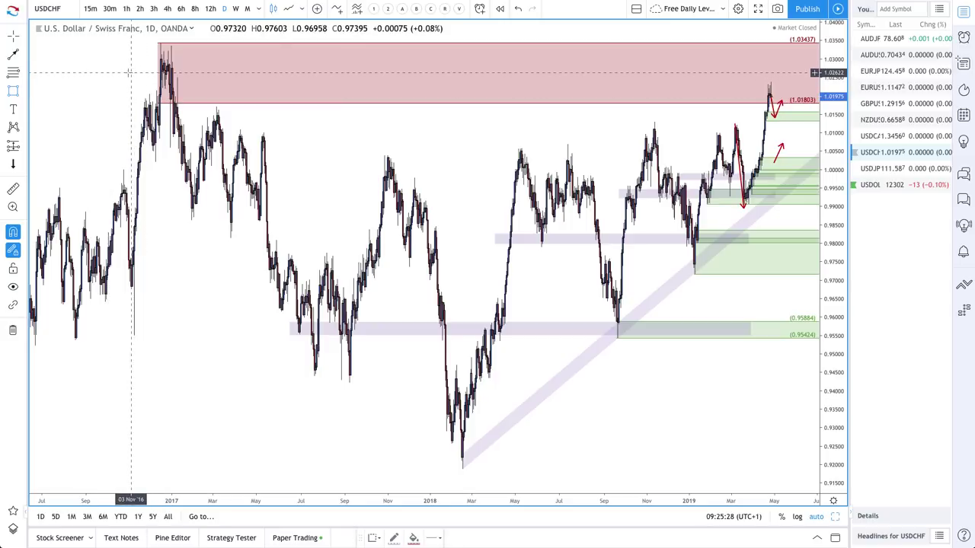
pyautogui.click(127, 73)
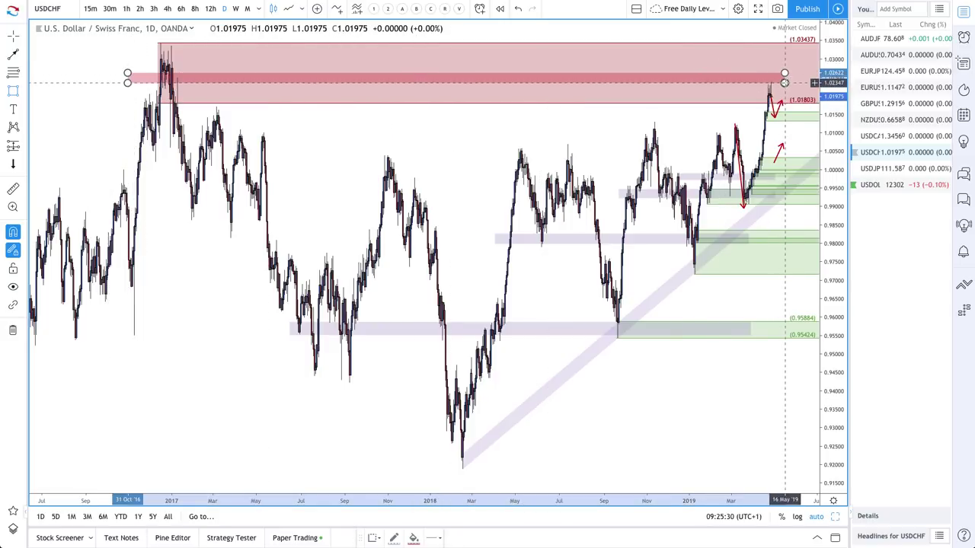
pyautogui.click(792, 91)
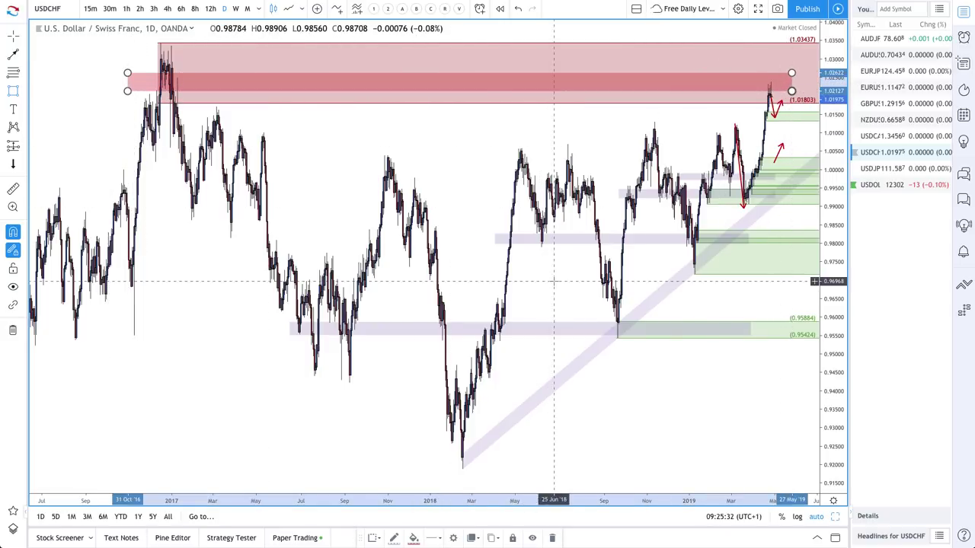
pyautogui.click(375, 537)
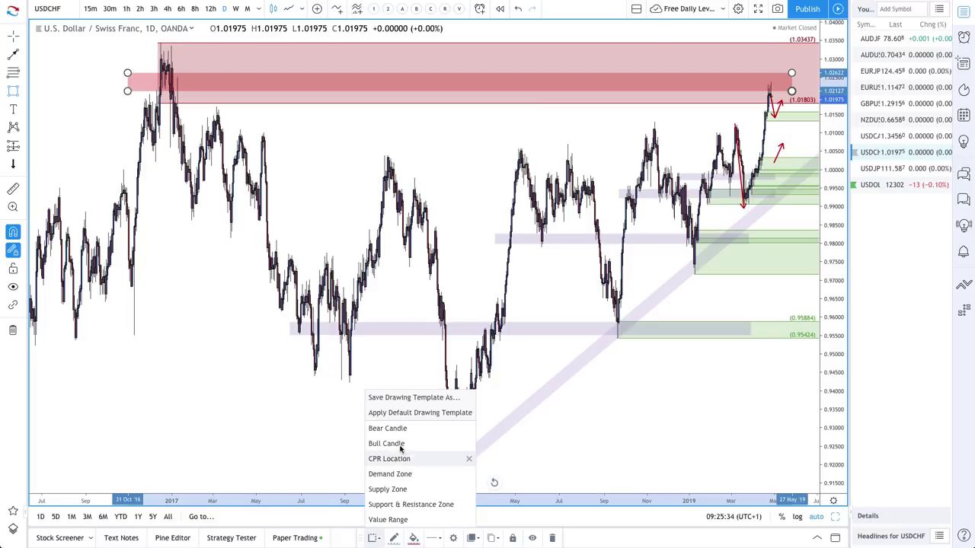
pyautogui.click(404, 504)
# - Examine the USDCHF price action around the red supply zone, the demand zones below and the projected arrows at wide and close range
pyautogui.scroll(5, 431, 199)
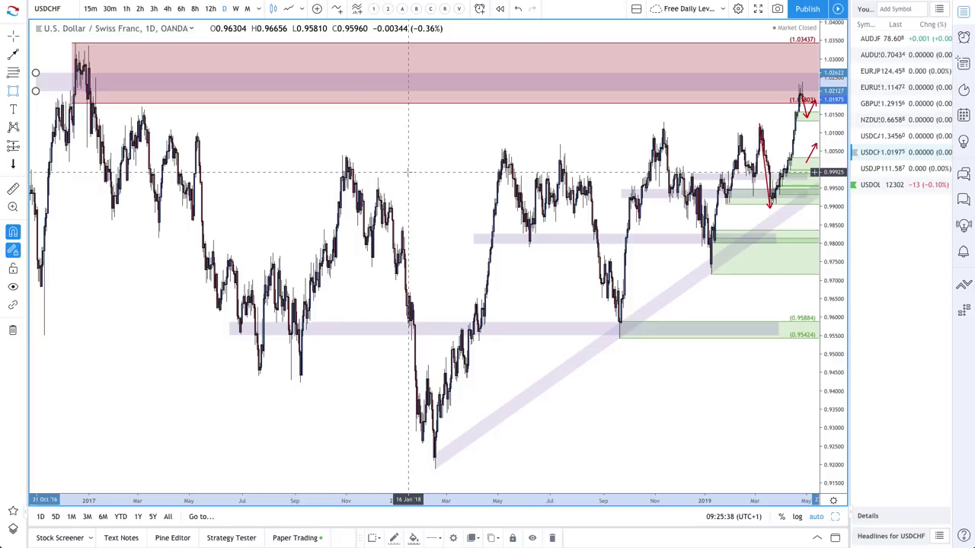
pyautogui.scroll(5, 631, 152)
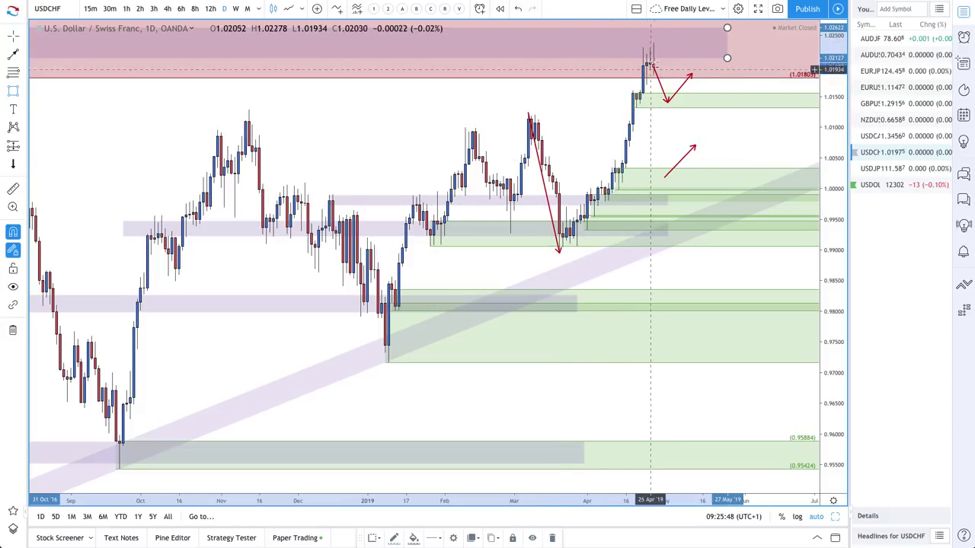
pyautogui.scroll(-10, 650, 49)
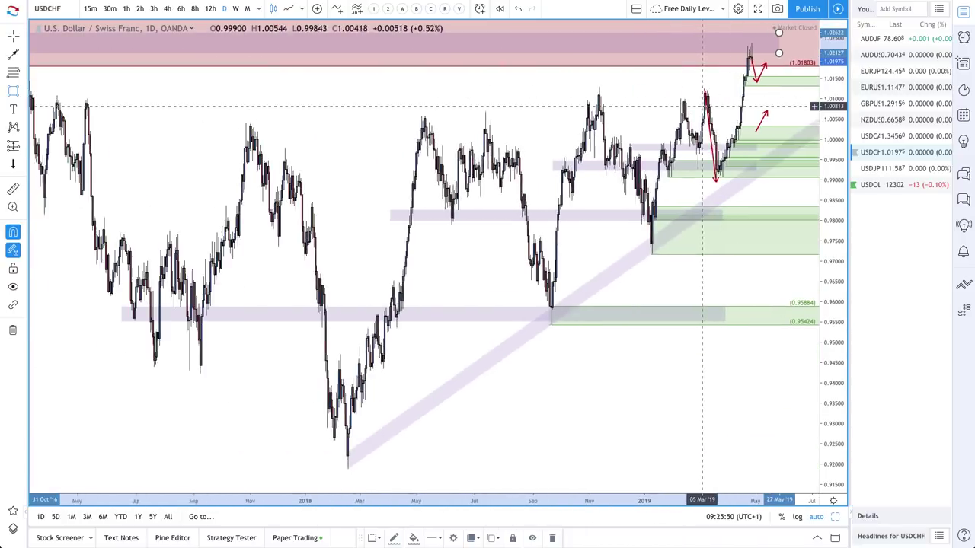
pyautogui.scroll(8, 690, 78)
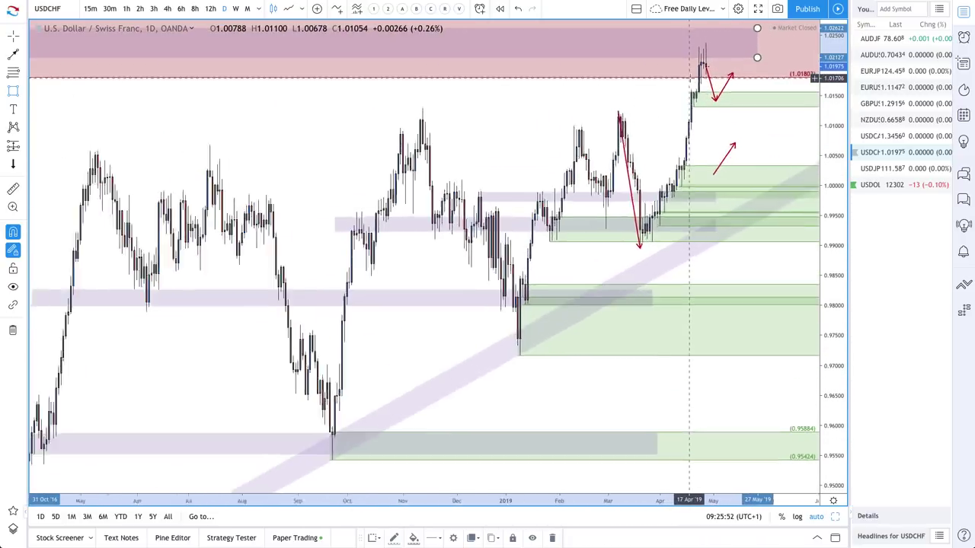
pyautogui.click(13, 56)
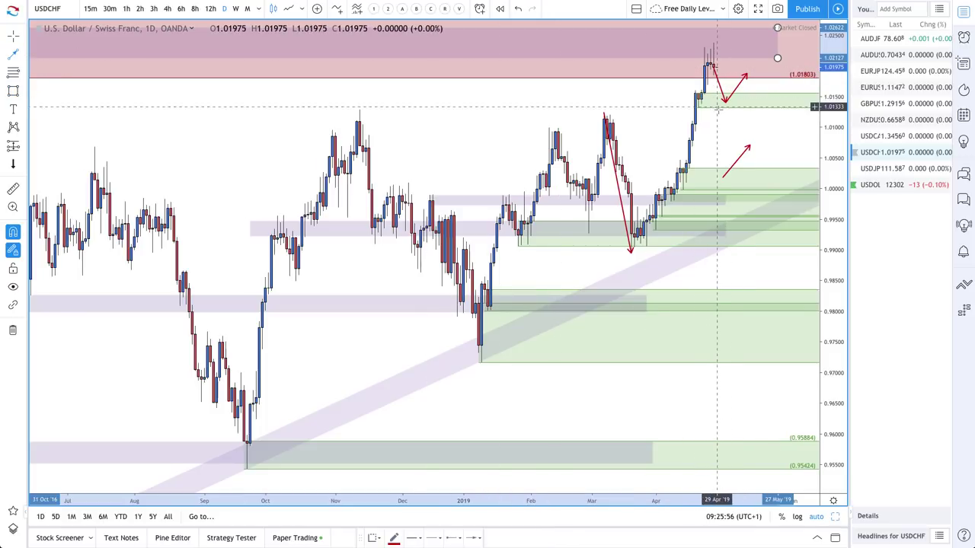
pyautogui.scroll(4, 732, 114)
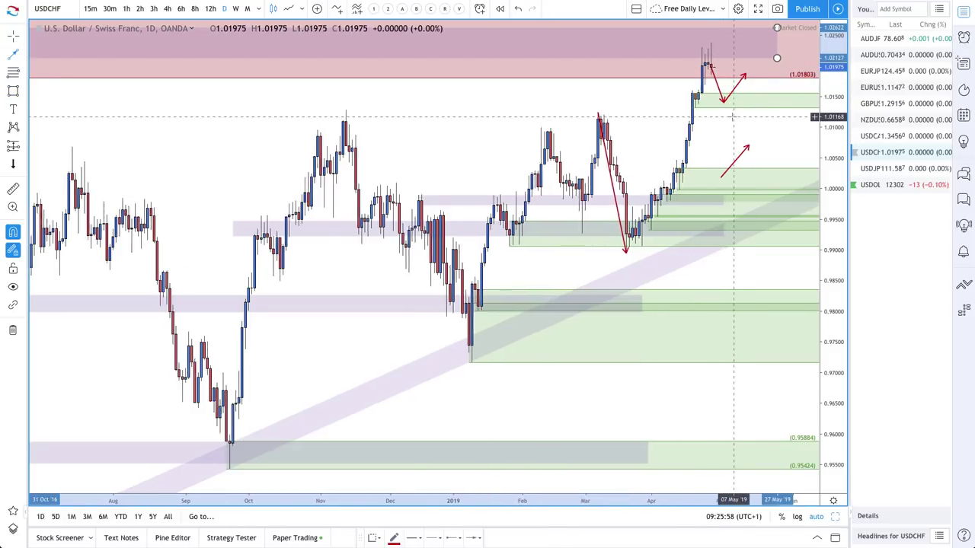
pyautogui.scroll(2, 733, 118)
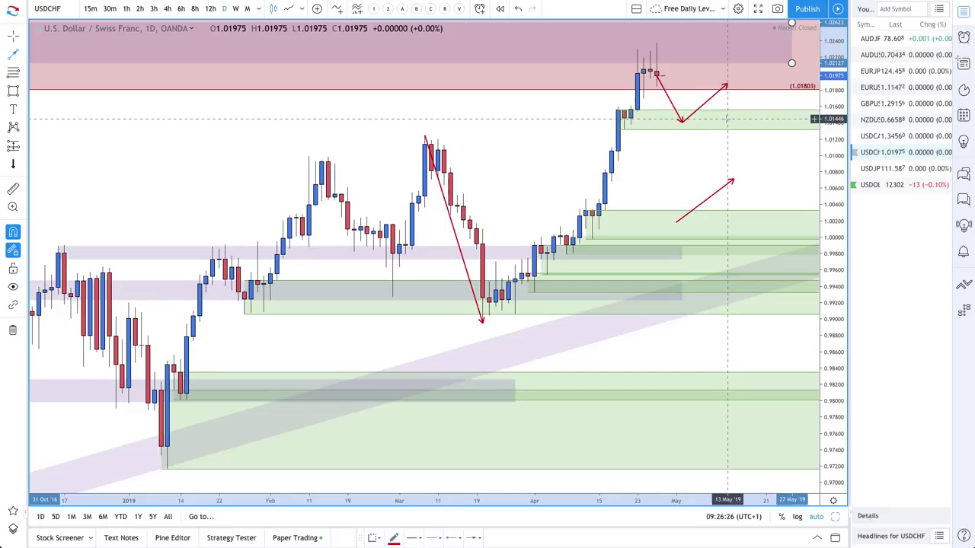
pyautogui.scroll(-5, 725, 114)
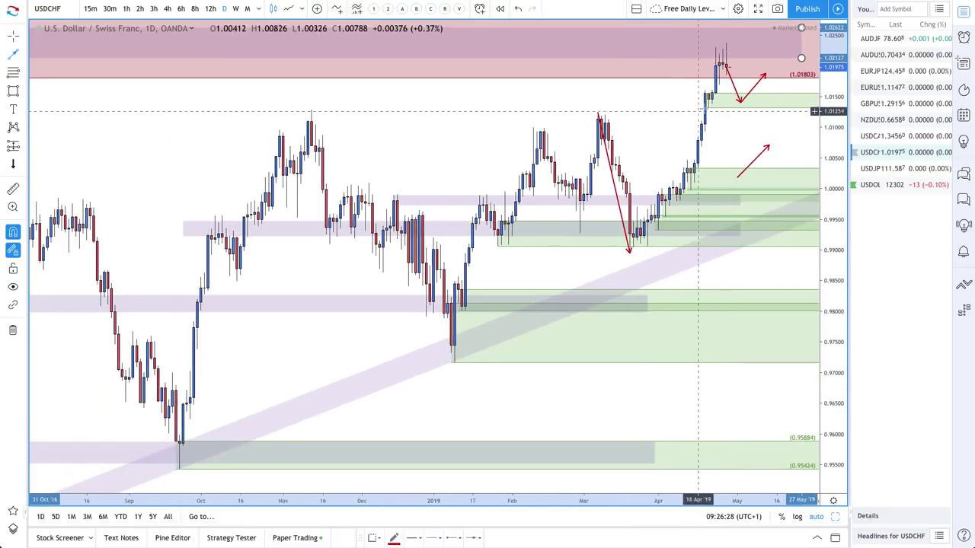
pyautogui.scroll(-5, 725, 118)
pyautogui.scroll(-5, 710, 104)
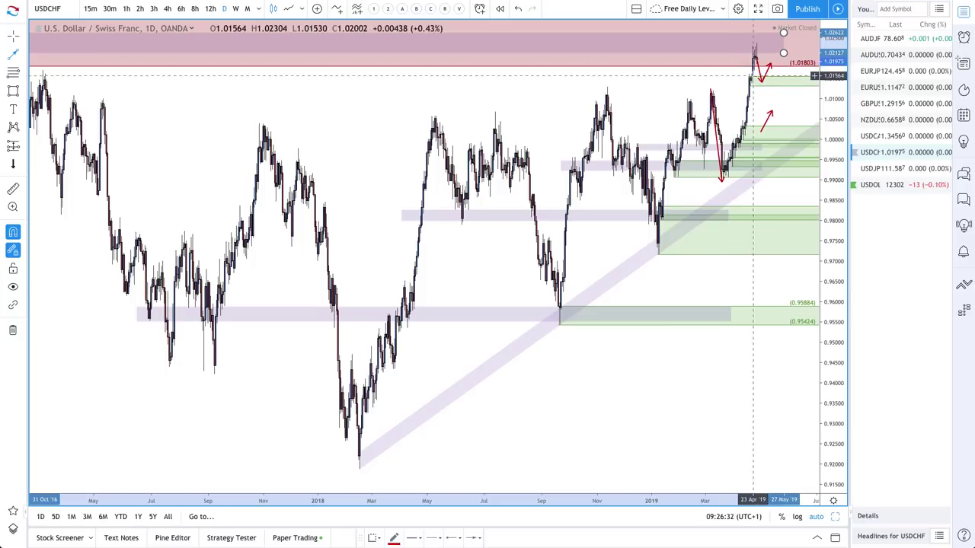
pyautogui.scroll(5, 753, 76)
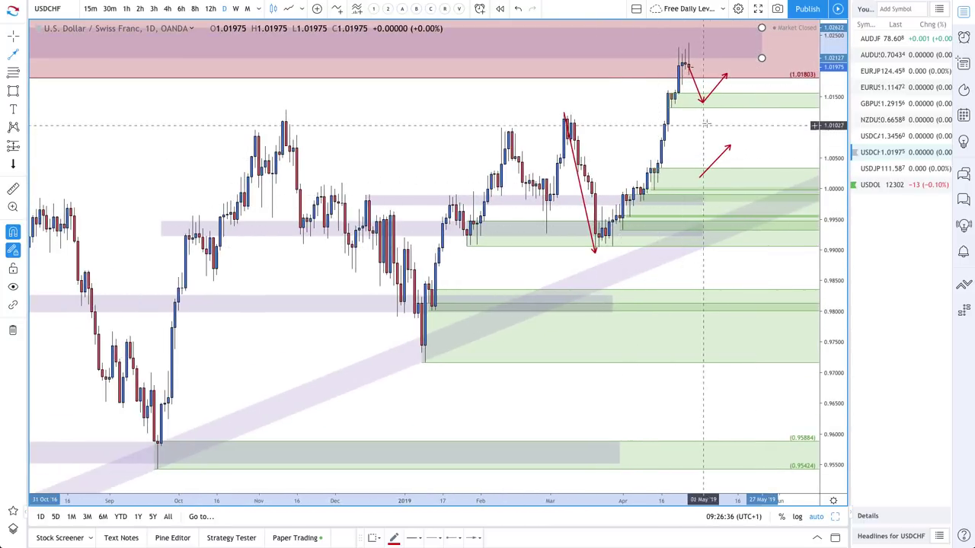
pyautogui.scroll(-5, 705, 125)
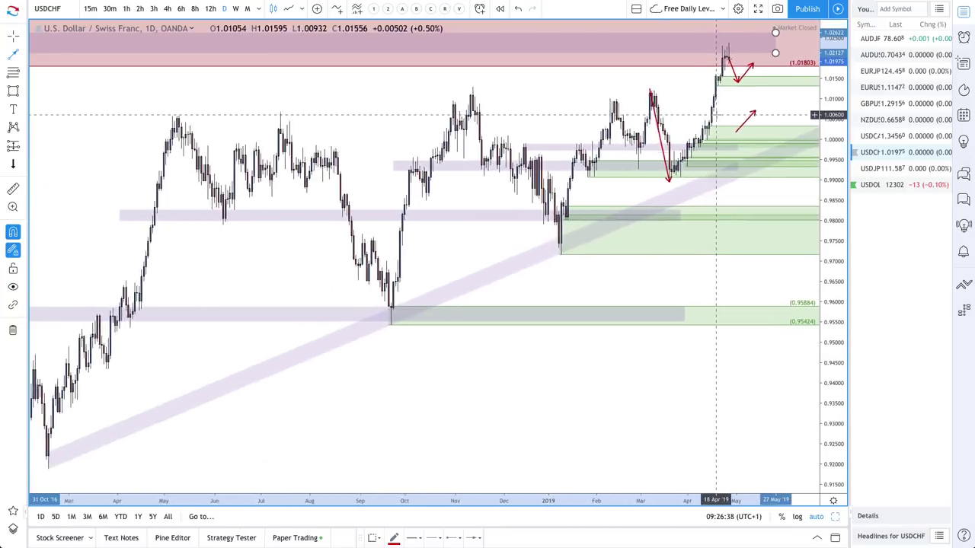
pyautogui.scroll(5, 716, 114)
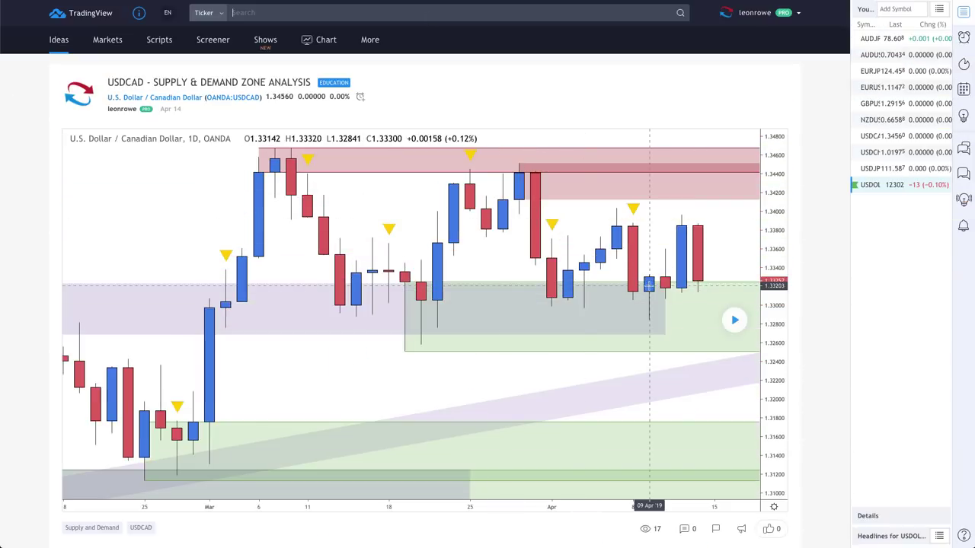
# - Play the past USDCAD idea forward, and delete the two broken red supply zones at about 1.3413–1.3467 on the USDCAD chart
pyautogui.click(733, 321)
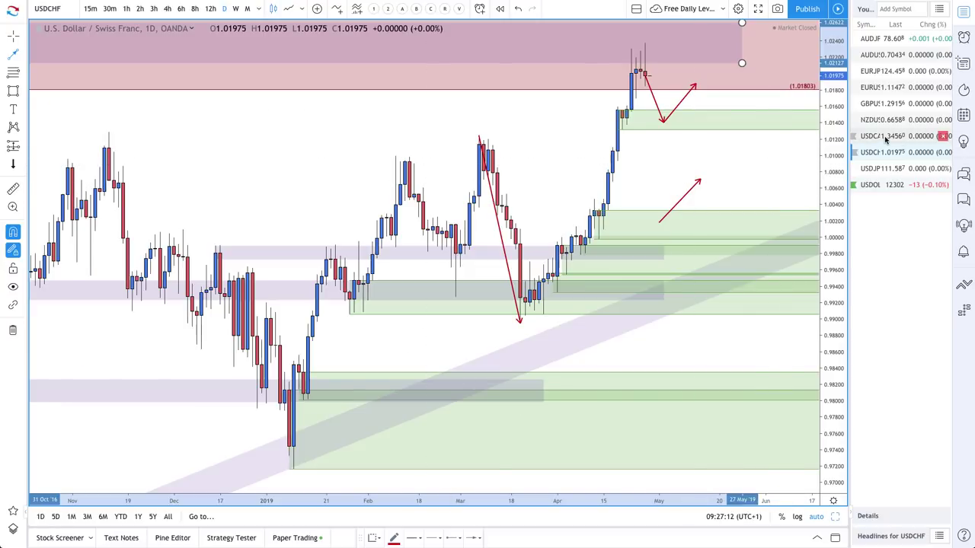
pyautogui.click(883, 137)
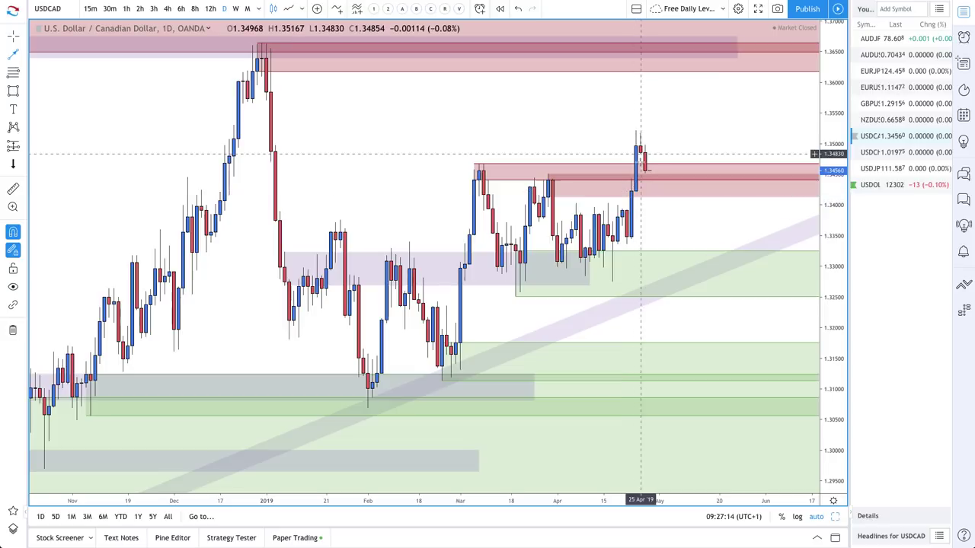
pyautogui.click(702, 198)
pyautogui.press('Delete')
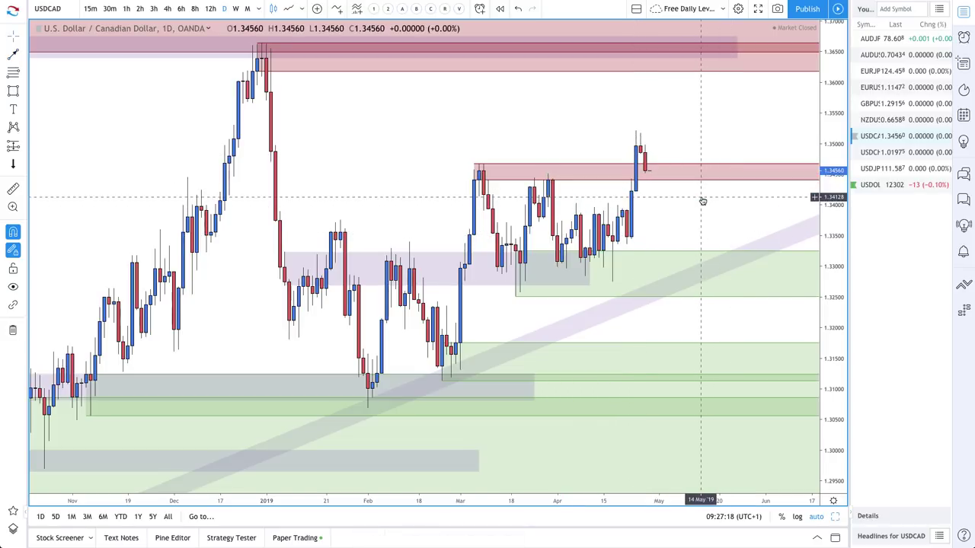
pyautogui.press('Delete')
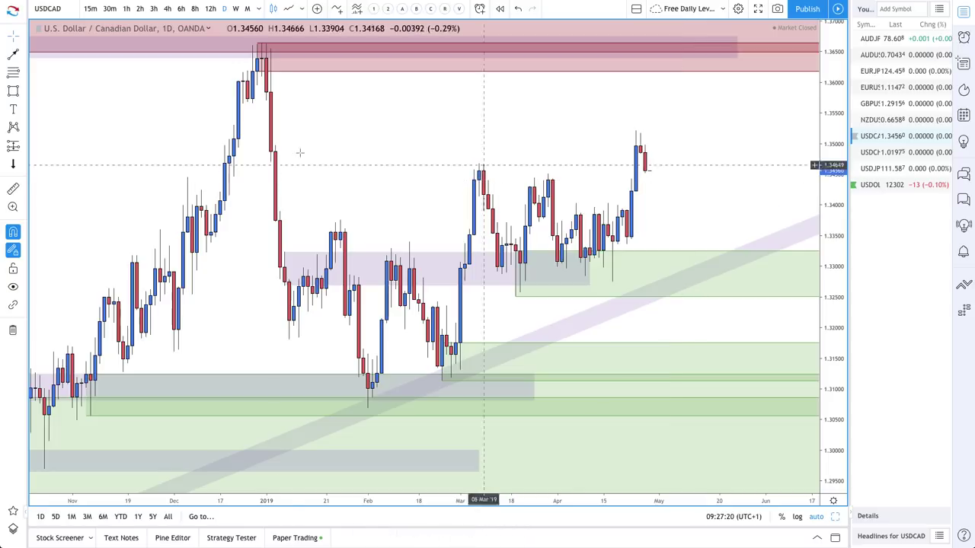
# - Mark a green demand zone at 1.33916–1.33356 on USDCAD, starting from the 22 April 2019 candle
pyautogui.click(13, 71)
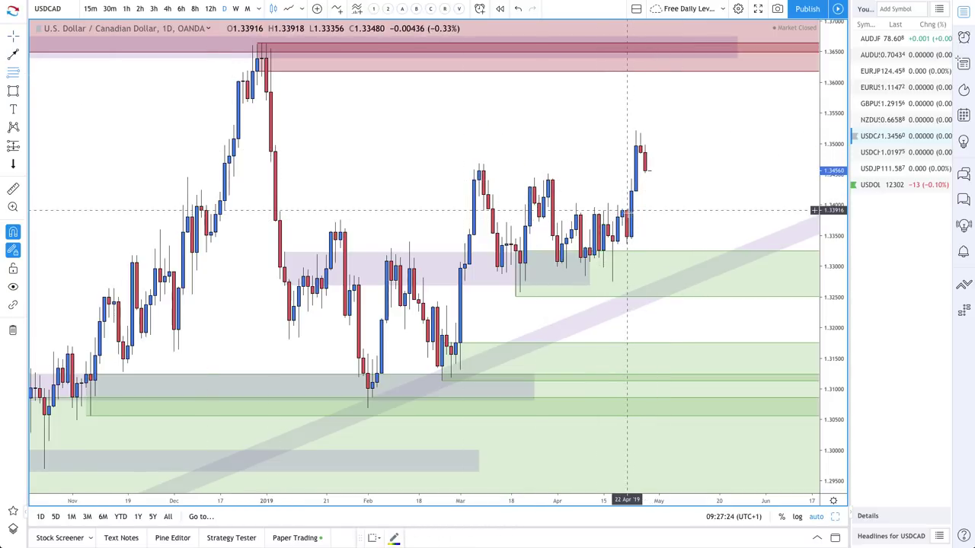
pyautogui.moveTo(627, 210); pyautogui.dragTo(626, 244)
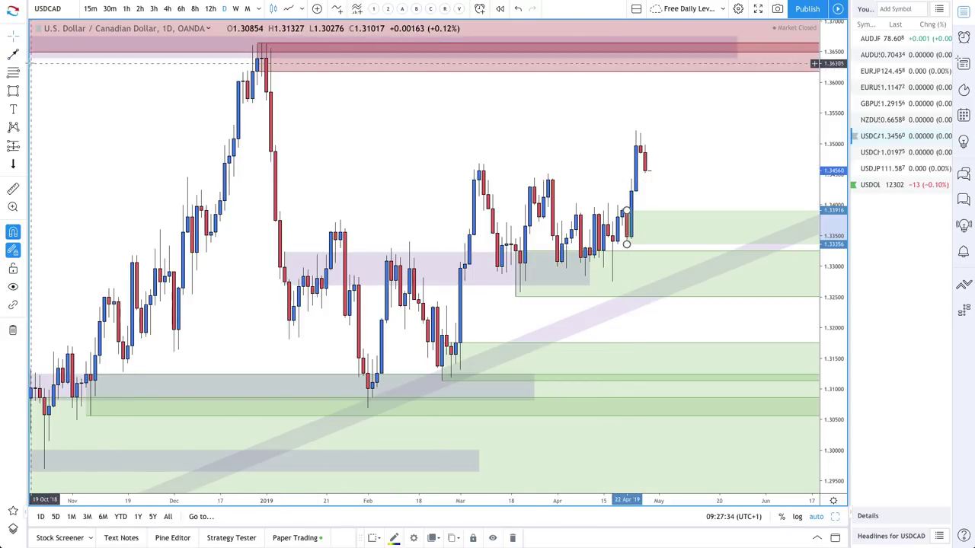
# - Draw projection arrows from 1.34560 down to about 1.33681 and up to about 1.3516, and from about 1.34968 up to 1.36404 and down to 1.35411
pyautogui.click(13, 54)
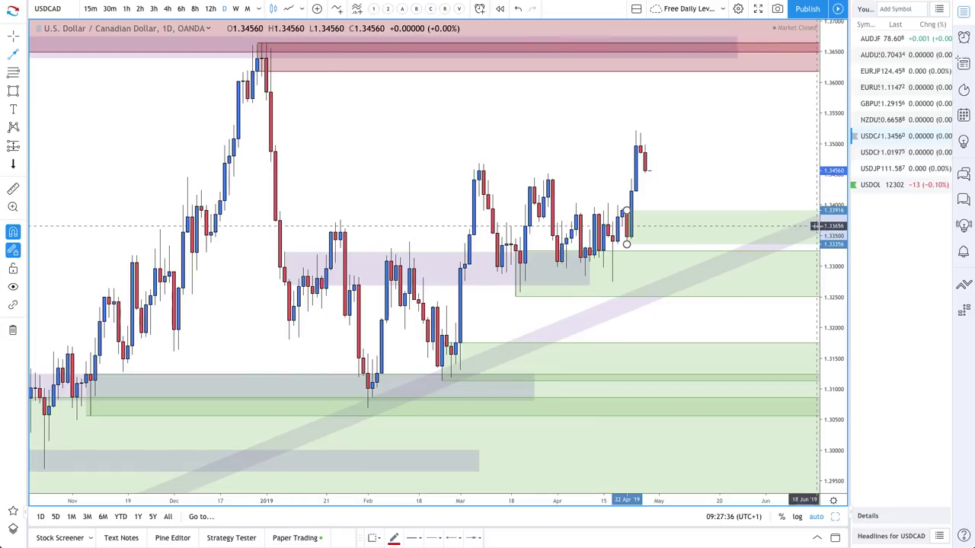
pyautogui.click(645, 170)
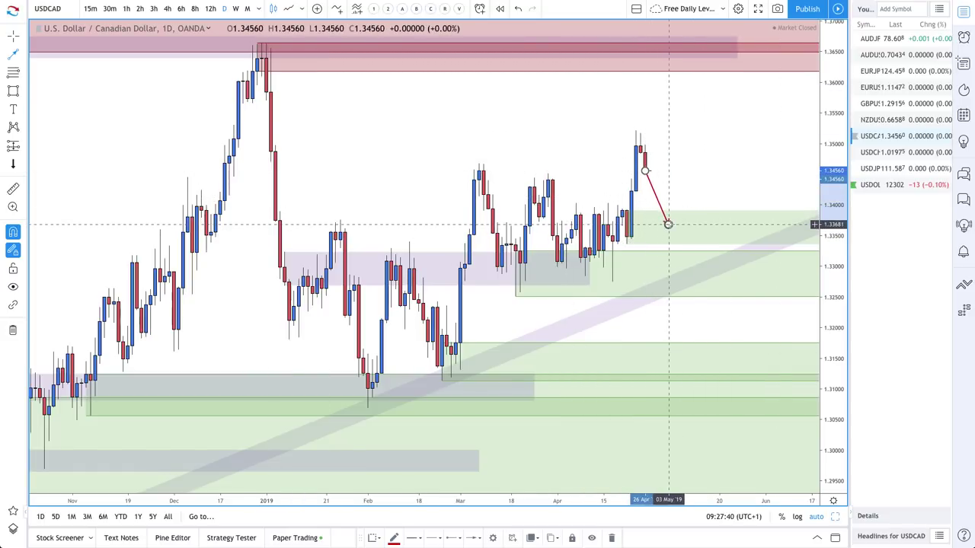
pyautogui.click(668, 225)
pyautogui.click(747, 134)
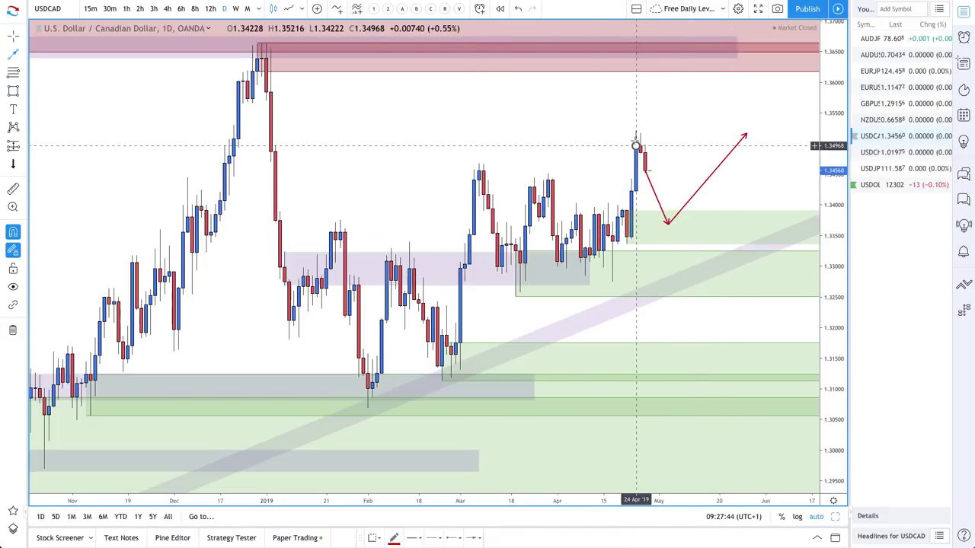
pyautogui.click(637, 144)
pyautogui.click(677, 58)
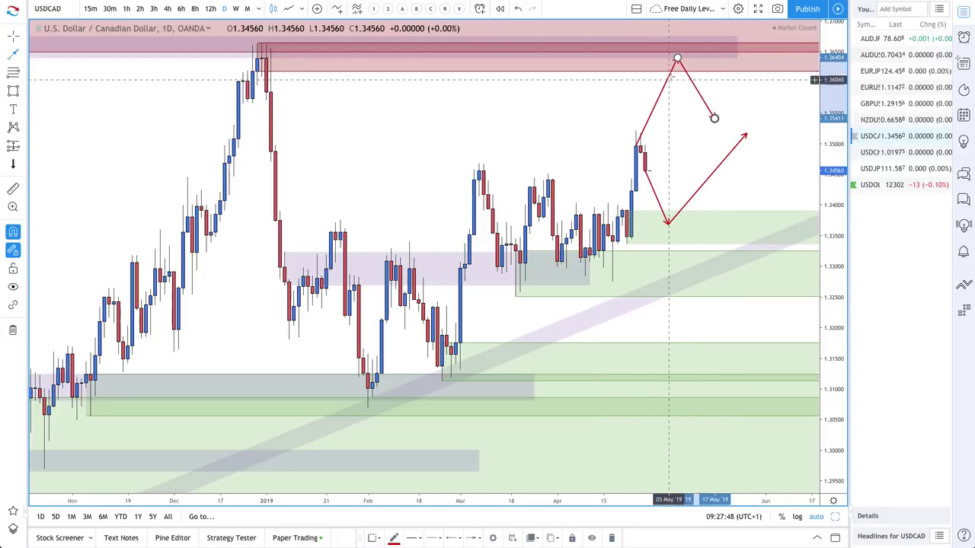
pyautogui.scroll(-3, 326, 97)
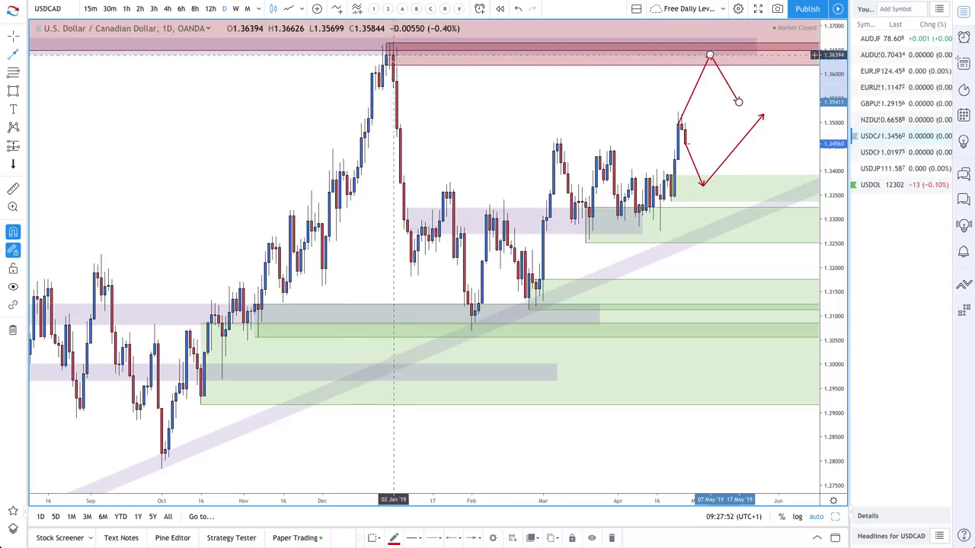
pyautogui.scroll(3, 747, 96)
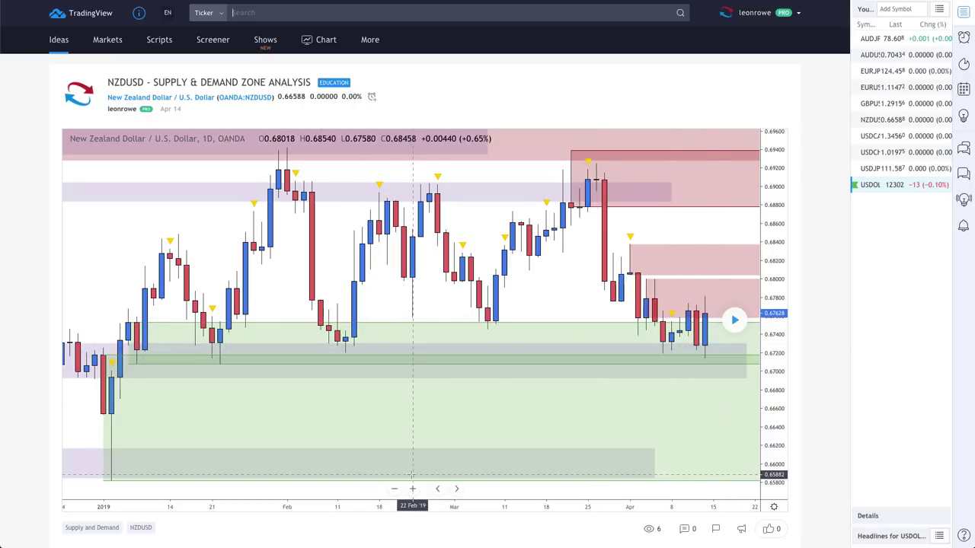
# - Play the past NZDUSD idea forward and review how price moved through its supply and demand zones
pyautogui.click(734, 321)
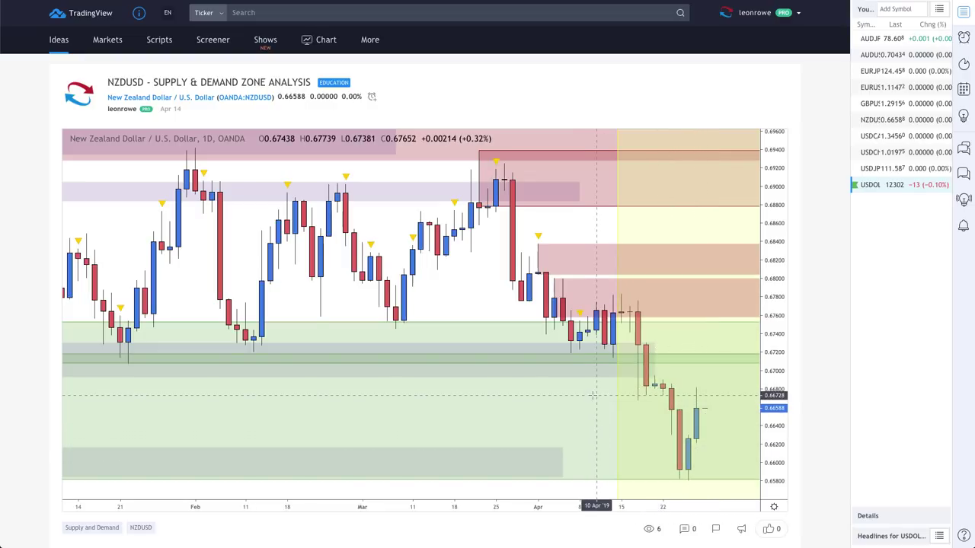
pyautogui.scroll(-1, 593, 395)
pyautogui.scroll(-1, 592, 395)
pyautogui.scroll(1, 533, 389)
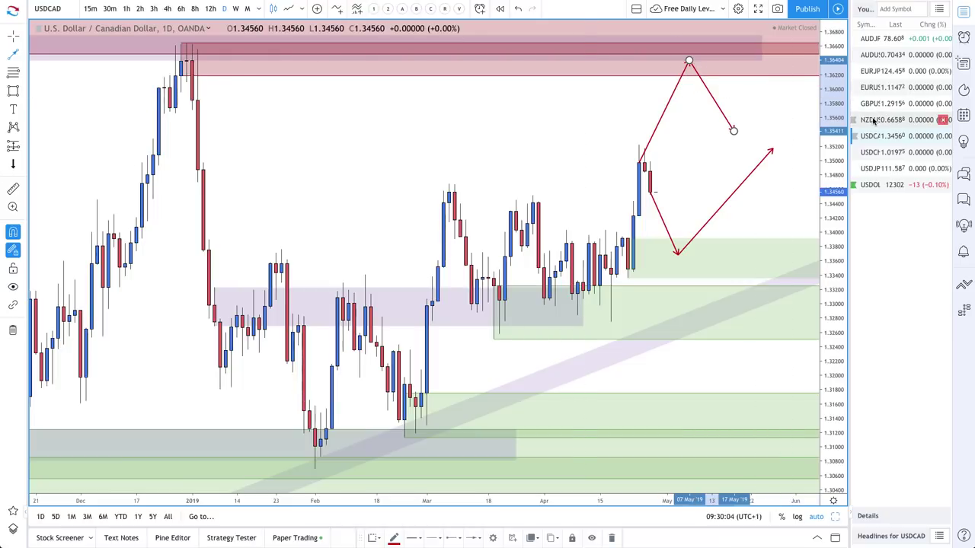
# - Open the NZDUSD chart and delete the broken green demand zone at about 0.6709–0.6753
pyautogui.click(875, 120)
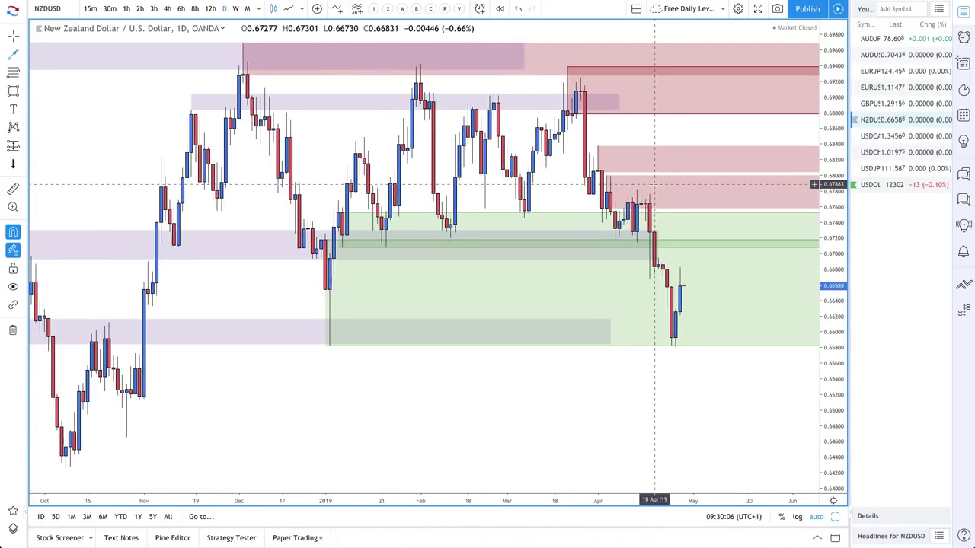
pyautogui.scroll(2, 654, 185)
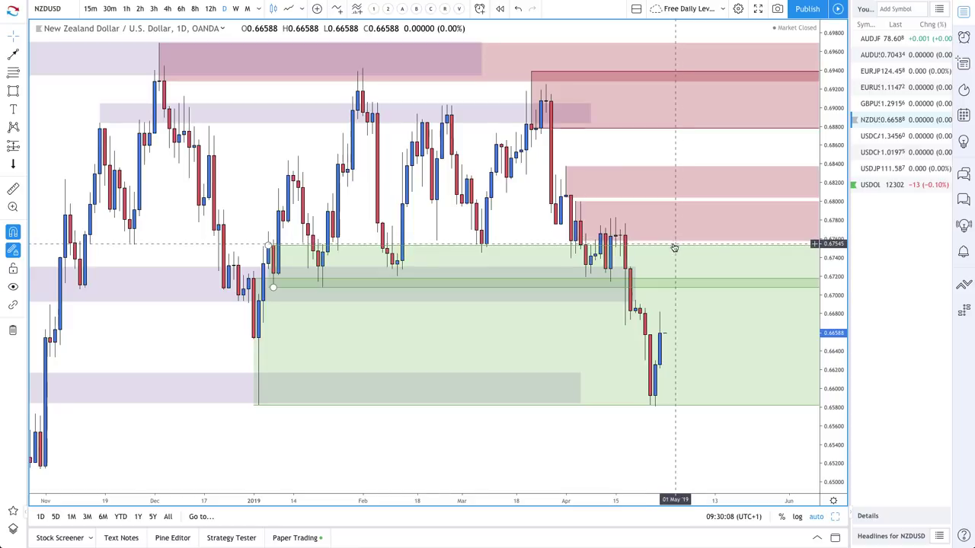
pyautogui.hotkey('ctrl', 'z')
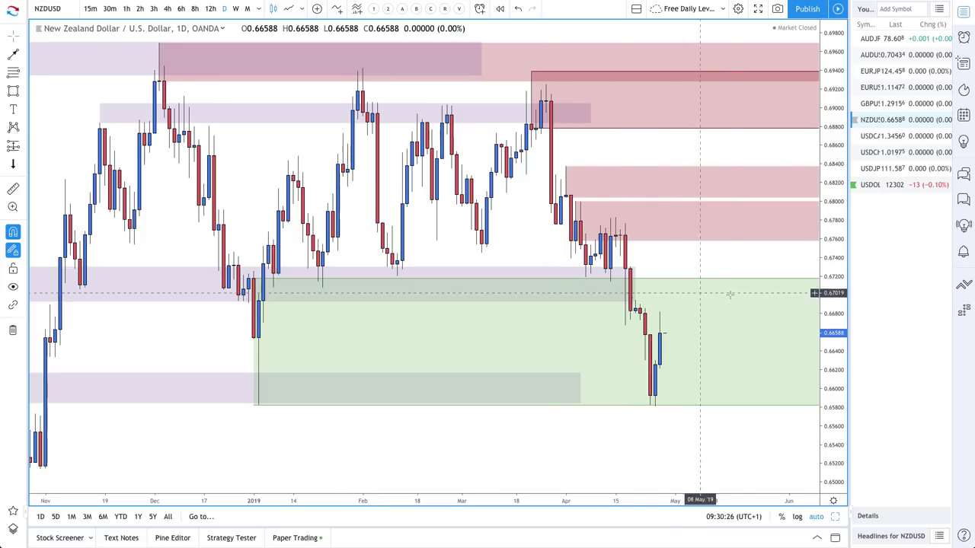
# - Lower the upper edge of the large NZDUSD demand zone at the January 2019 low to 0.66541
pyautogui.click(715, 282)
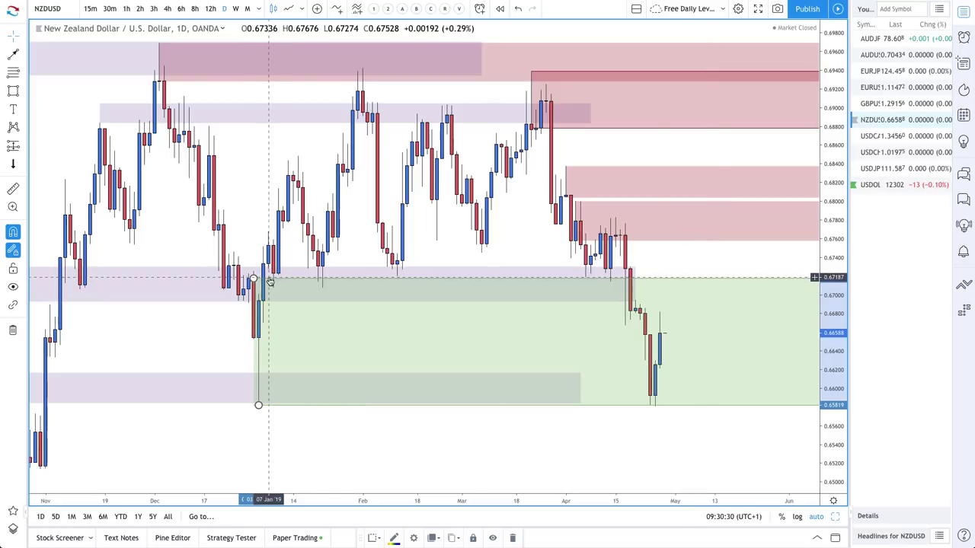
pyautogui.moveTo(256, 279); pyautogui.dragTo(254, 337)
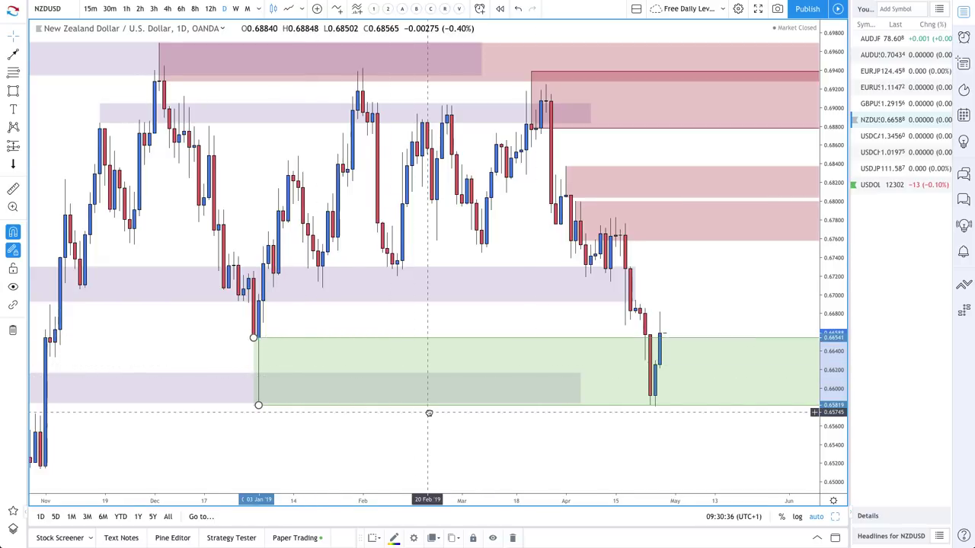
# - Extend the lower purple support and resistance zone to 31 May 2019 and set its range to 0.65842–0.66087
pyautogui.scroll(-3, 429, 413)
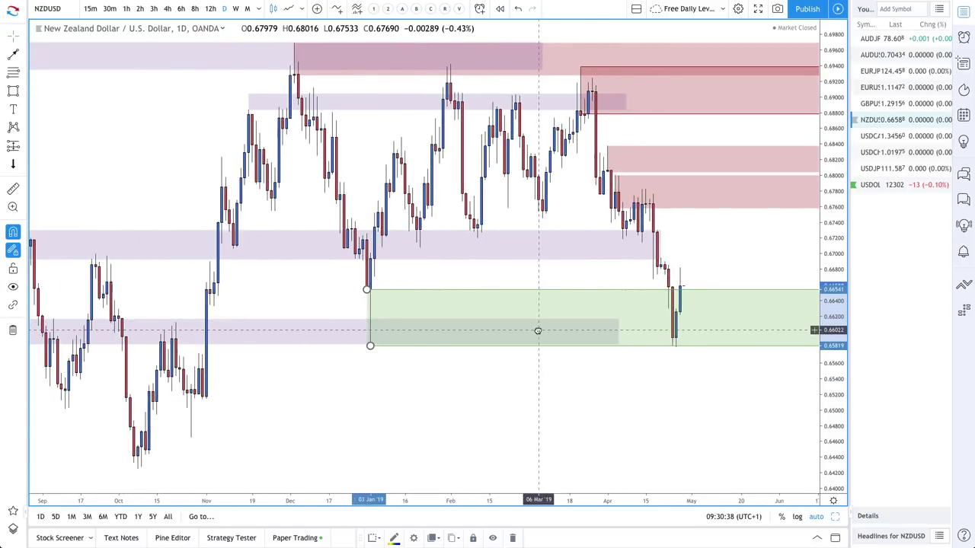
pyautogui.scroll(2, 576, 318)
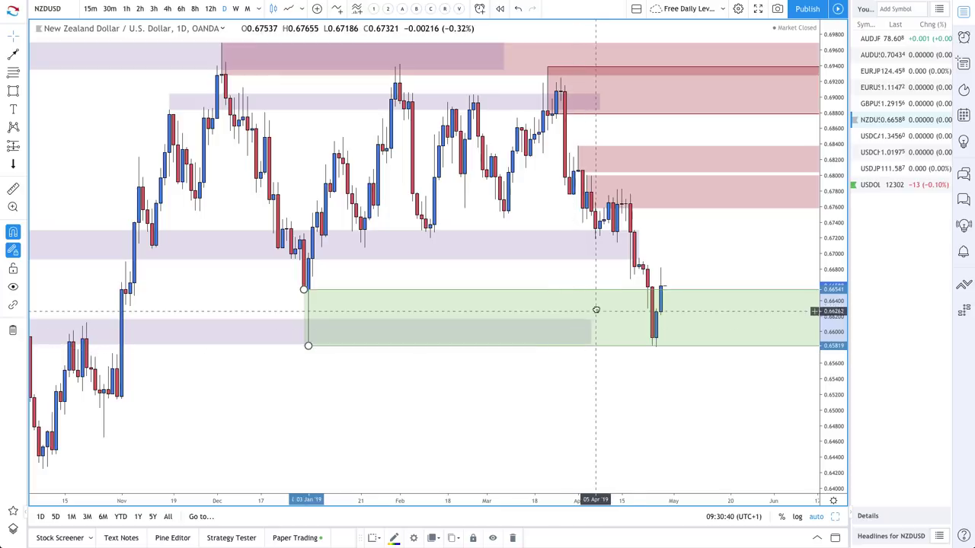
pyautogui.moveTo(591, 320); pyautogui.dragTo(748, 326)
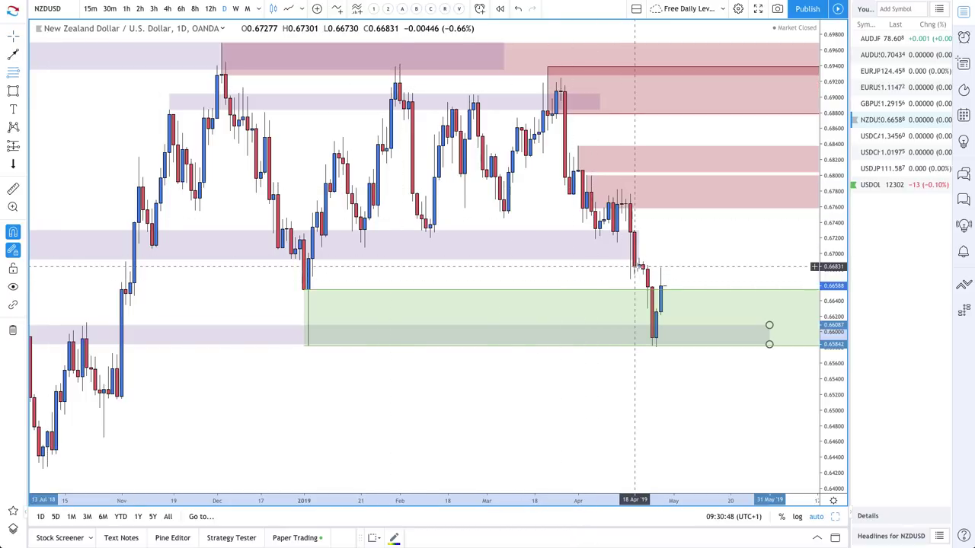
# - Draw a zone from the 19 April 2019 candle between 0.66800 and 0.66942 and apply the Supply Zone template
pyautogui.moveTo(640, 269); pyautogui.dragTo(638, 259)
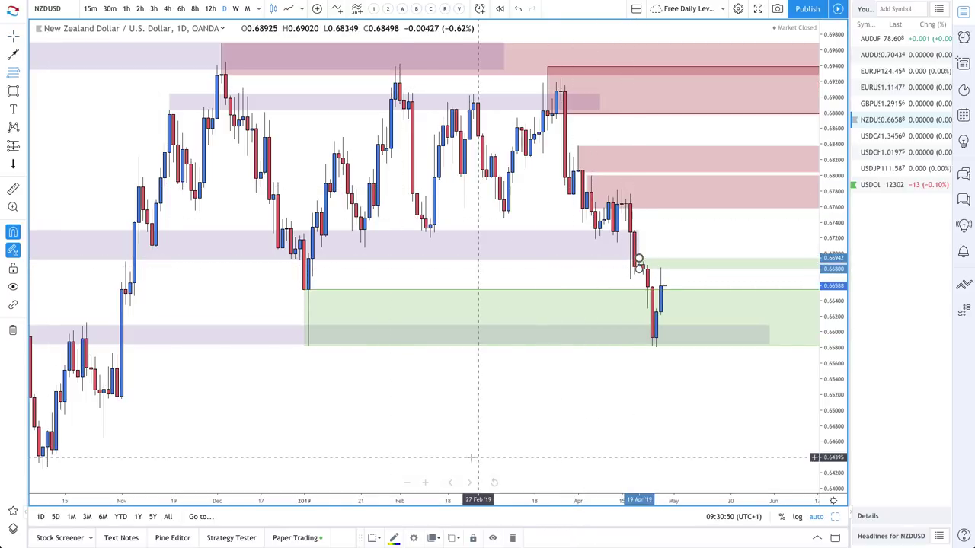
pyautogui.click(372, 539)
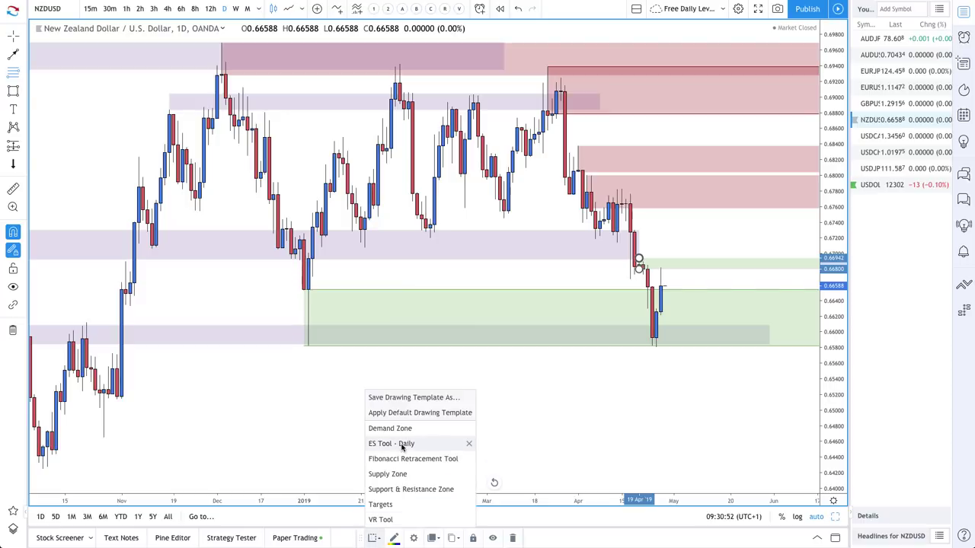
pyautogui.click(388, 474)
# - Raise the lower edge of the supply zone starting on 3 April 2019 to 0.67636
pyautogui.scroll(2, 693, 274)
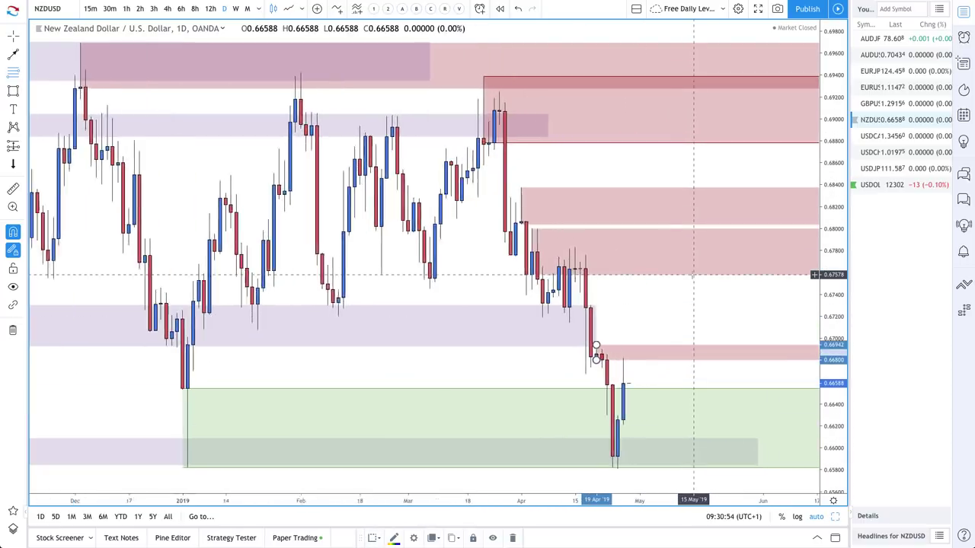
pyautogui.scroll(3, 693, 274)
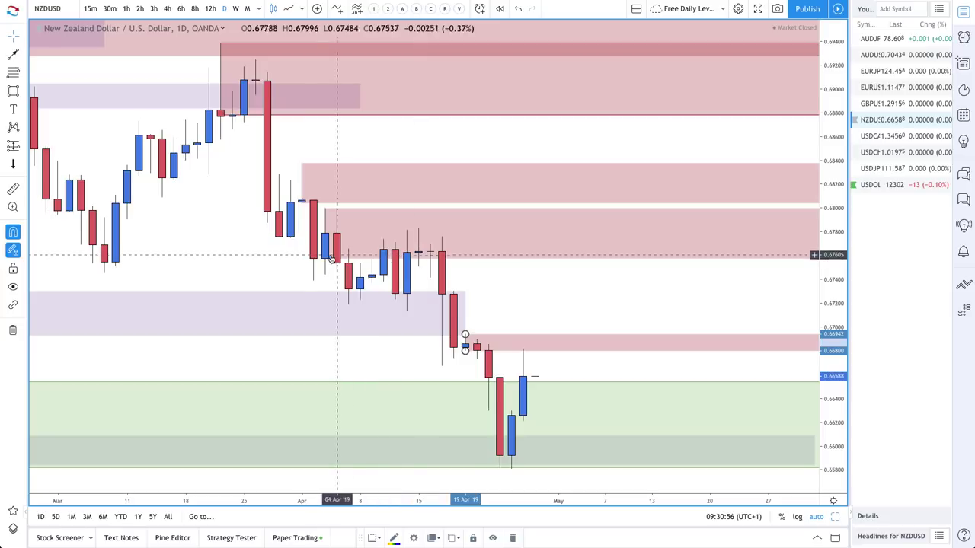
pyautogui.moveTo(327, 256); pyautogui.dragTo(441, 252)
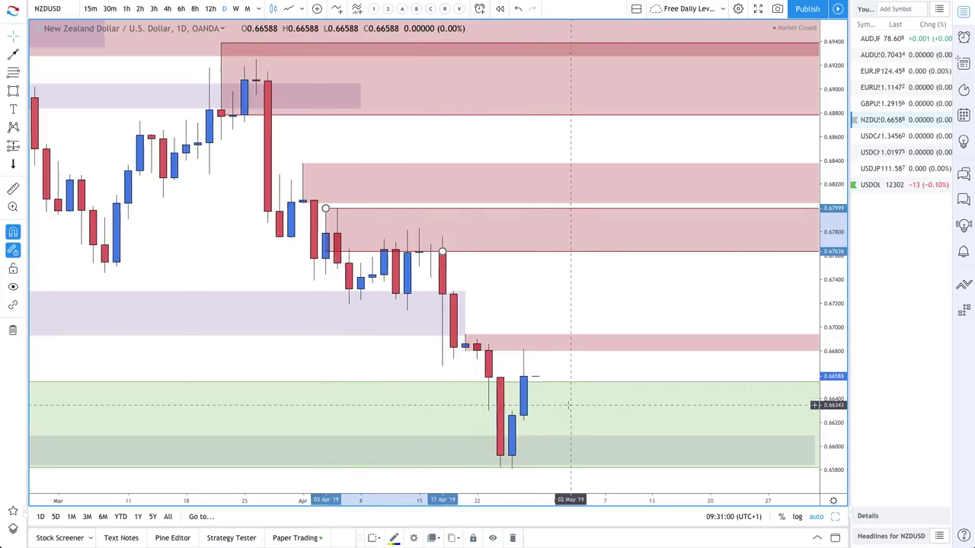
# - Extend the purple support and resistance zone at 0.66926–0.67303 to 10 June 2019
pyautogui.scroll(-5, 570, 406)
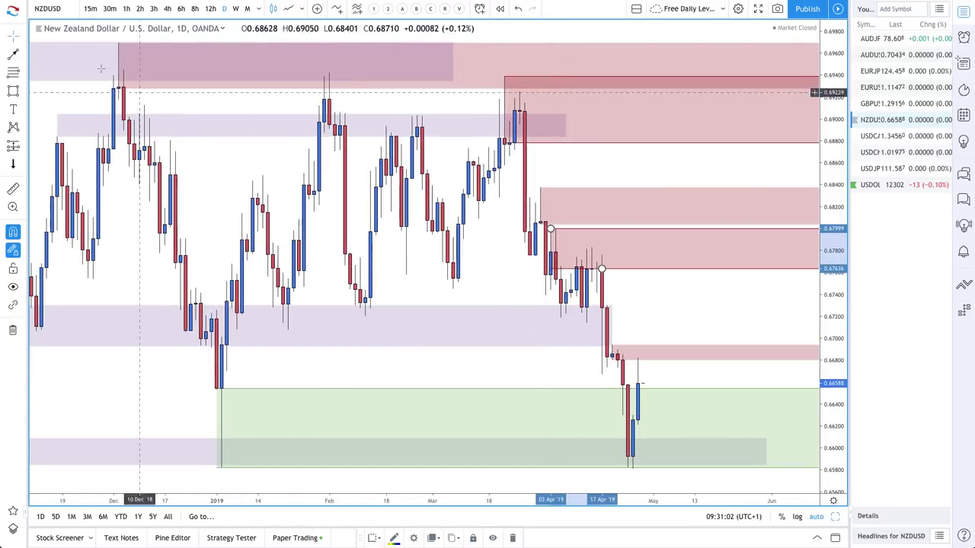
pyautogui.click(611, 323)
pyautogui.moveTo(612, 347); pyautogui.dragTo(792, 347)
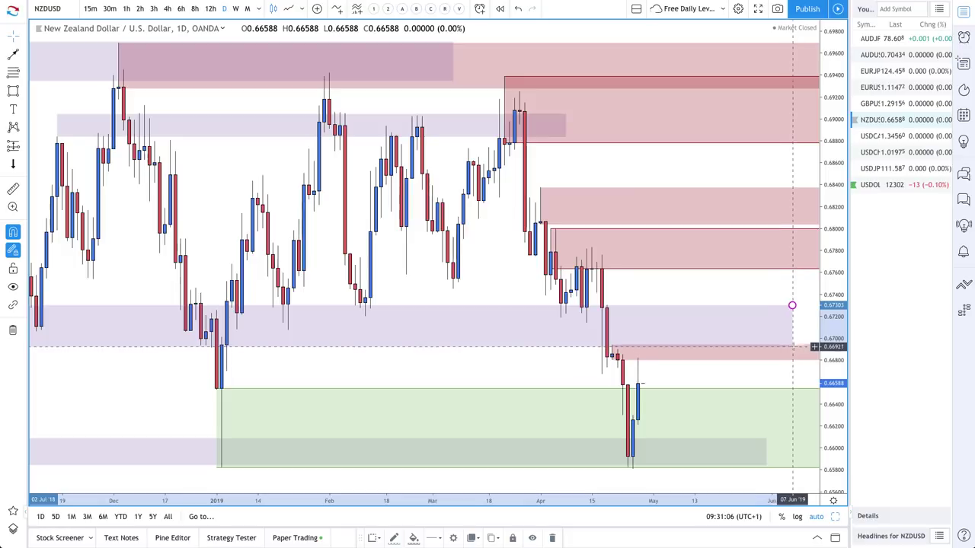
pyautogui.scroll(-3, 727, 340)
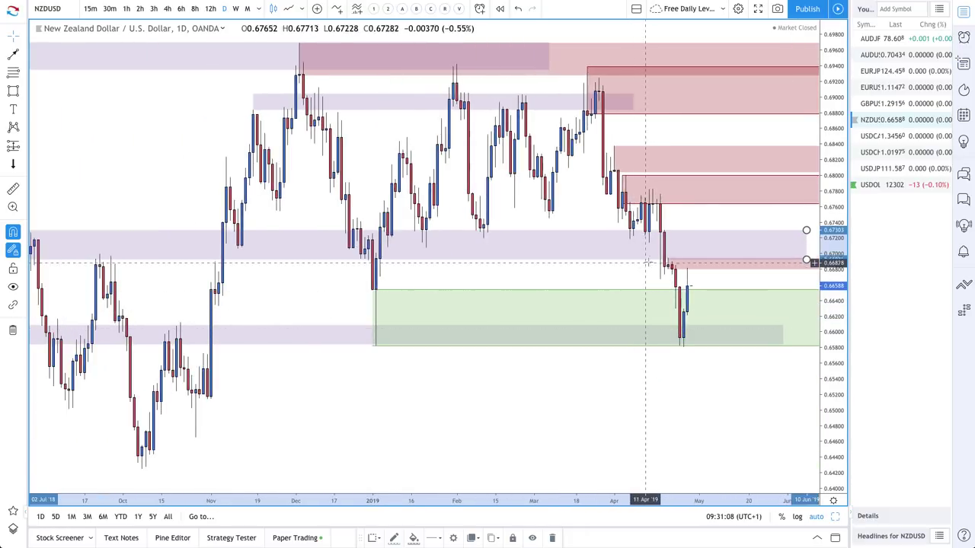
pyautogui.scroll(-2, 594, 263)
pyautogui.scroll(4, 594, 262)
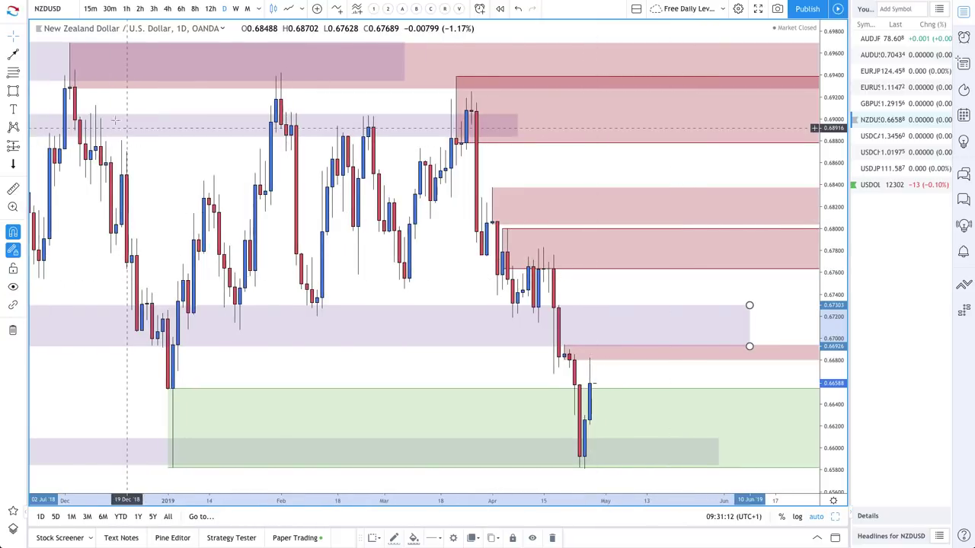
# - Draw projection arrows from 0.66588 up to 0.67000 and down to 0.66533, and from 0.67060 up to 0.67773 and down to 0.66958
pyautogui.click(13, 55)
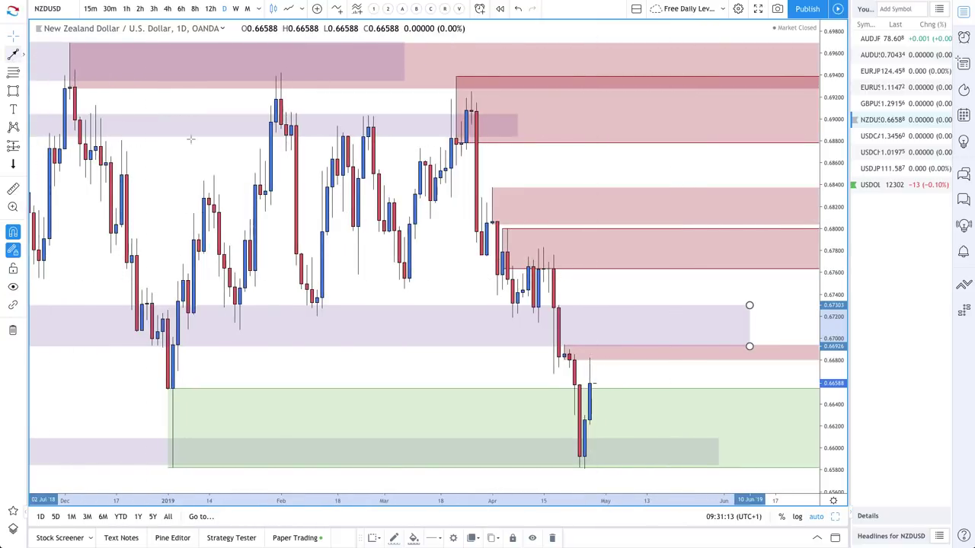
pyautogui.click(594, 383)
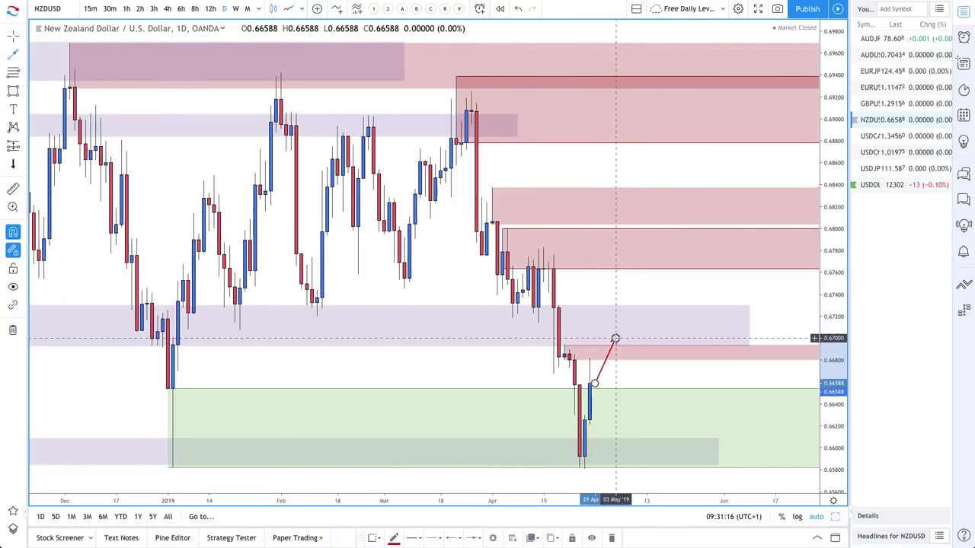
pyautogui.click(615, 338)
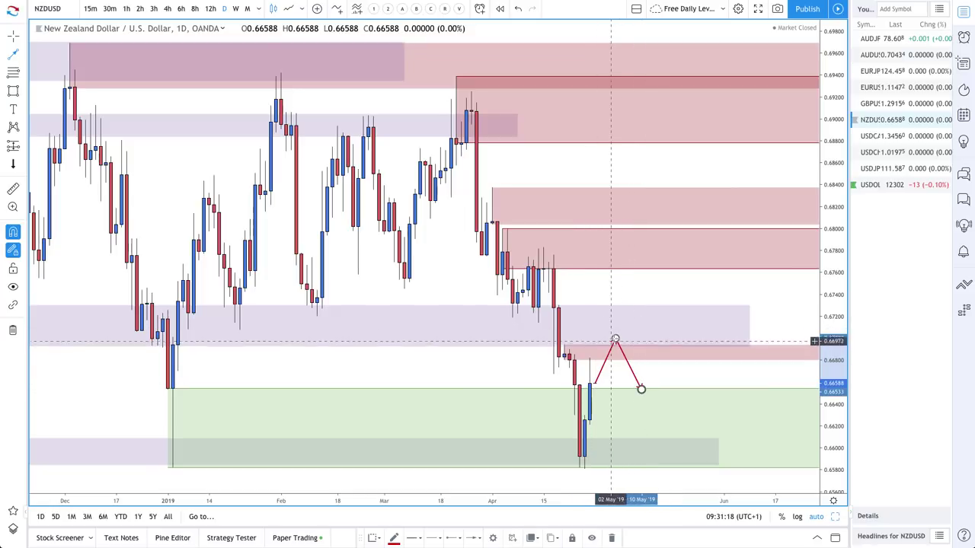
pyautogui.click(621, 331)
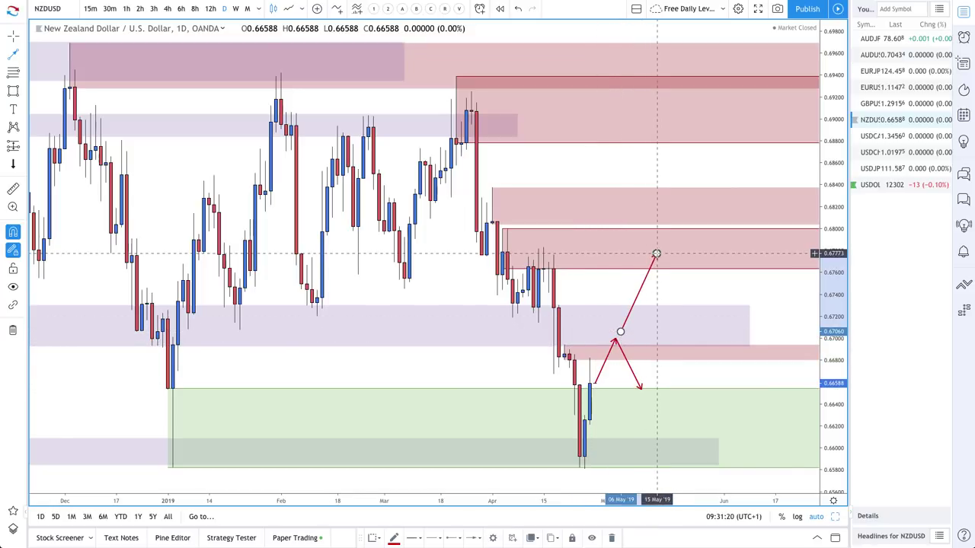
pyautogui.click(656, 253)
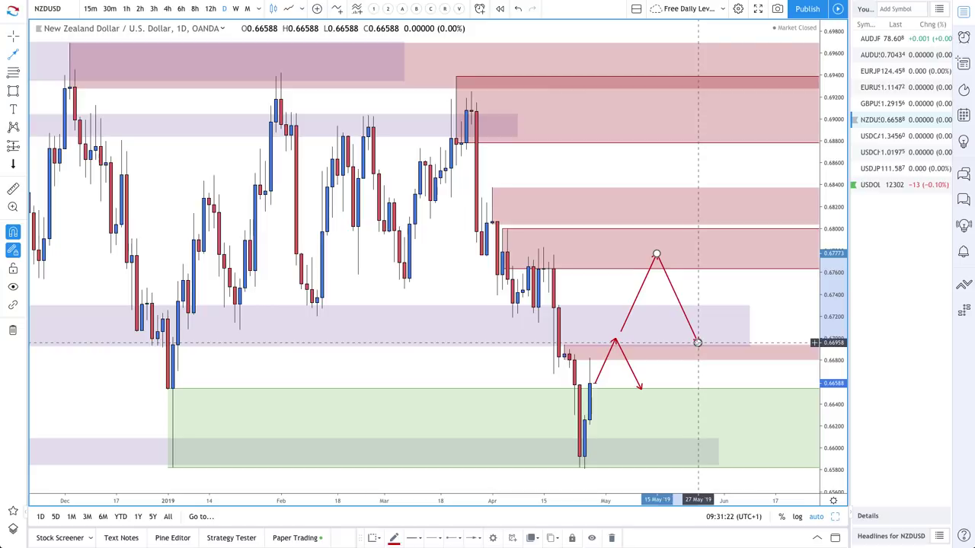
pyautogui.doubleClick(698, 343)
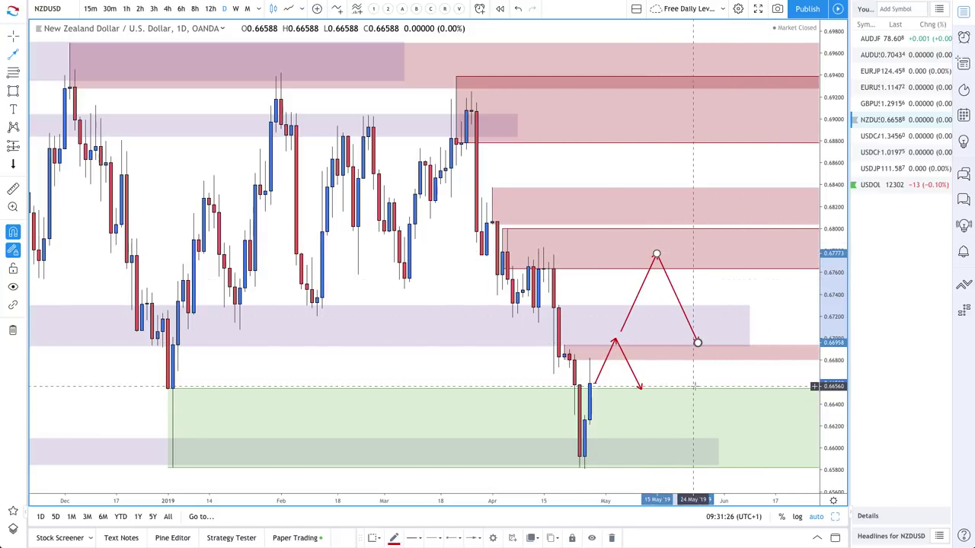
# - Draw projection arrows from the current price 0.66588 down to 0.65903 and up to 0.66708
pyautogui.click(594, 384)
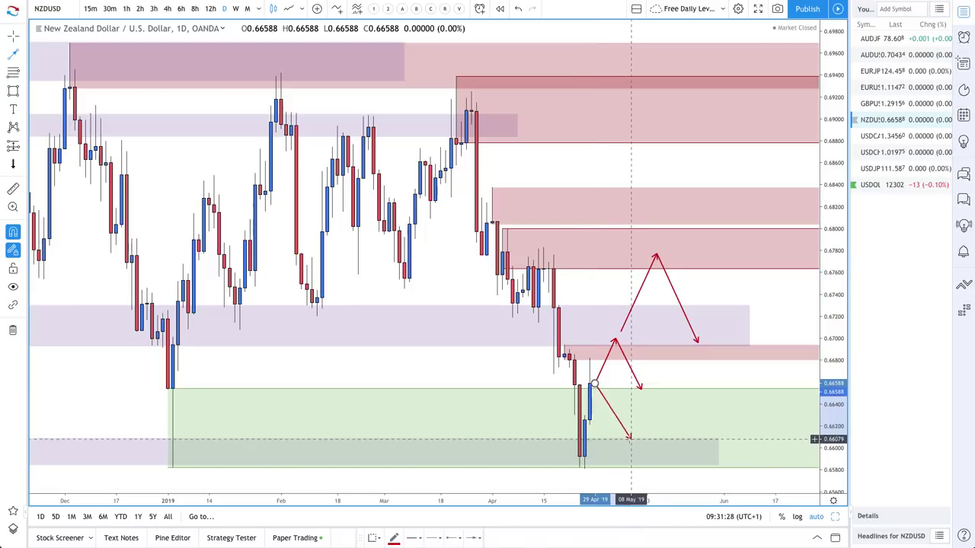
pyautogui.click(631, 458)
pyautogui.doubleClick(719, 371)
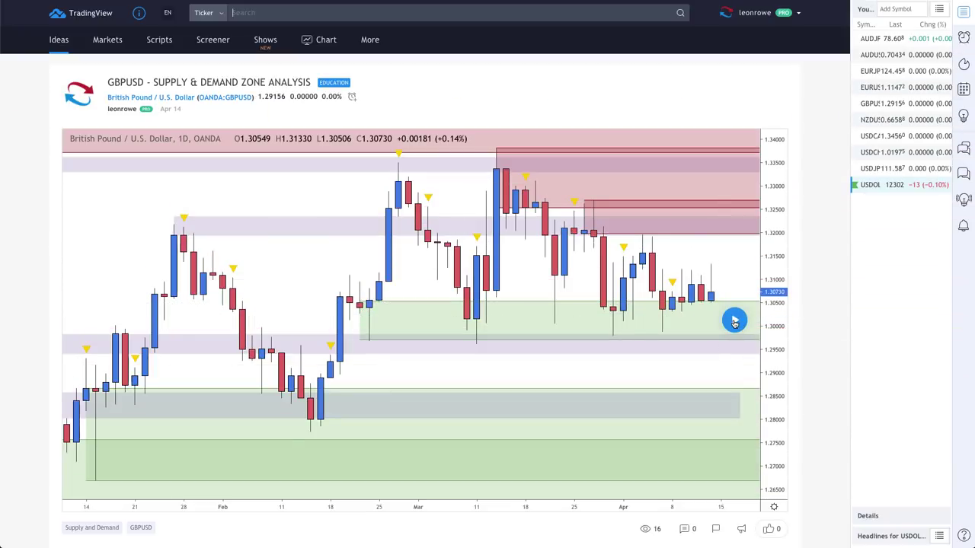
# - Play the past GBPUSD idea forward and review how price moved through its supply and demand zones
pyautogui.click(734, 321)
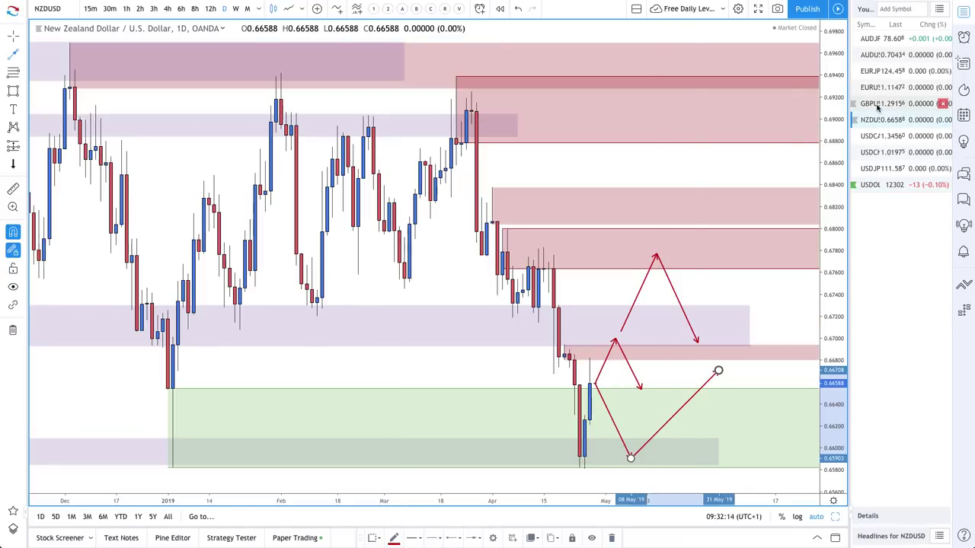
# - Open the GBPUSD chart and delete the broken green demand zone at about 1.2970–1.3050
pyautogui.click(880, 105)
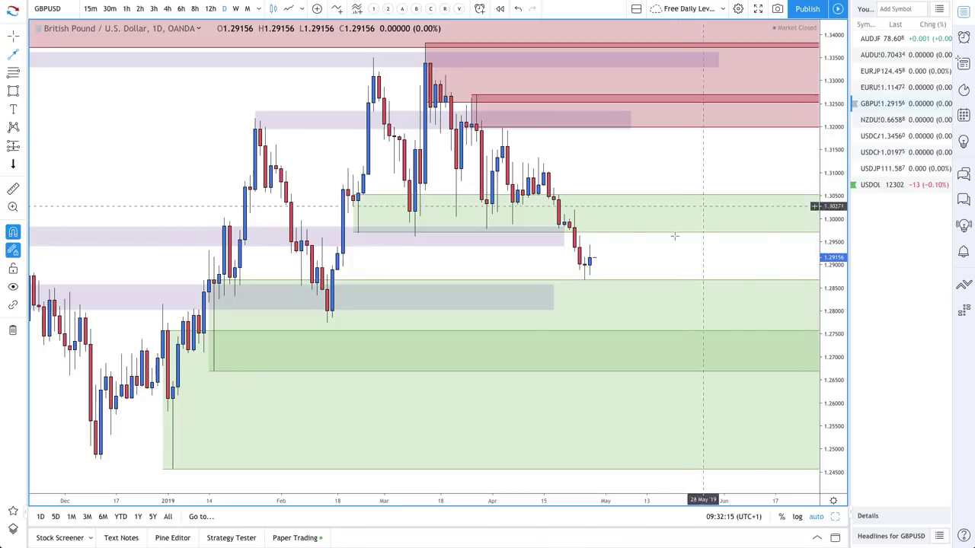
pyautogui.click(12, 58)
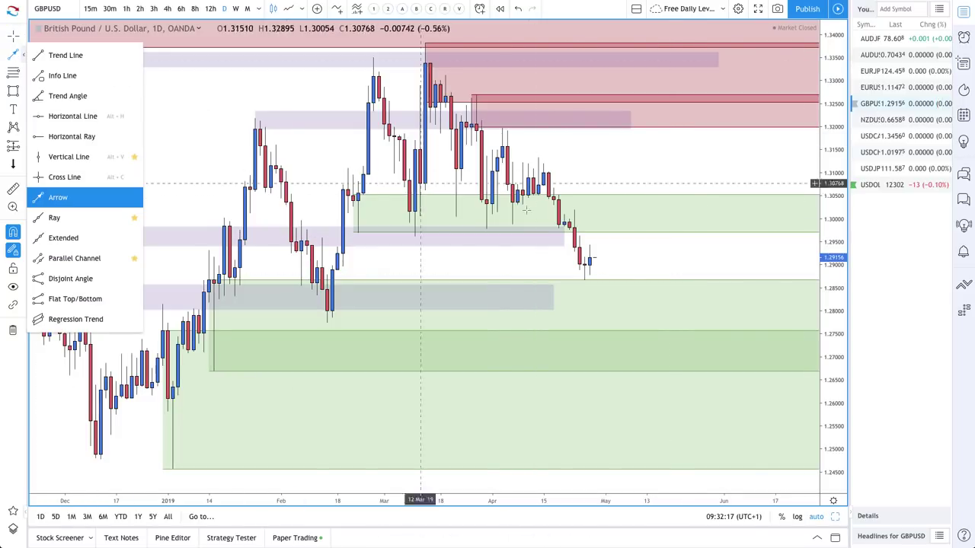
pyautogui.click(591, 255)
pyautogui.click(595, 232)
pyautogui.press('Delete')
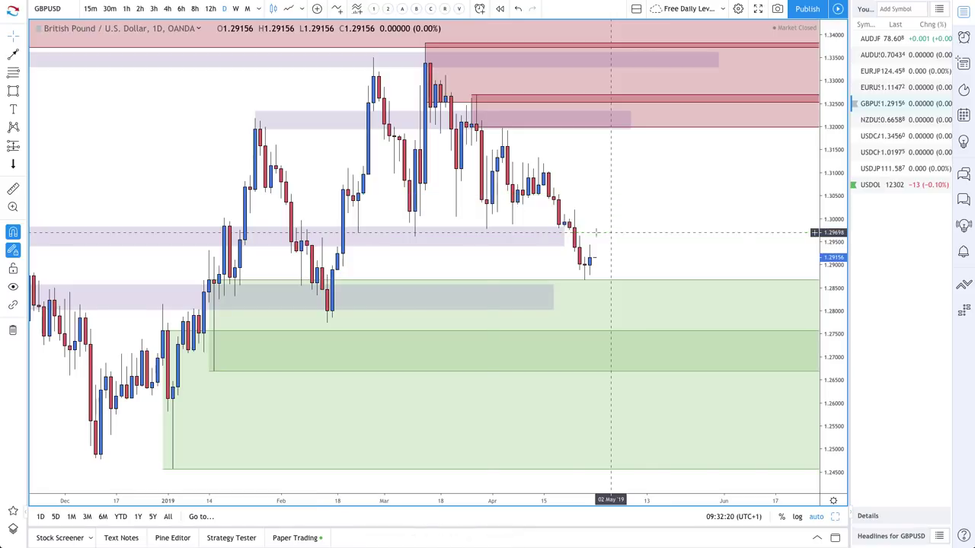
# - Draw three supply zones from the April 2019 highs at about 1.2982–1.3018, 1.3074–1.3133 and 1.31331–1.31912
pyautogui.click(13, 72)
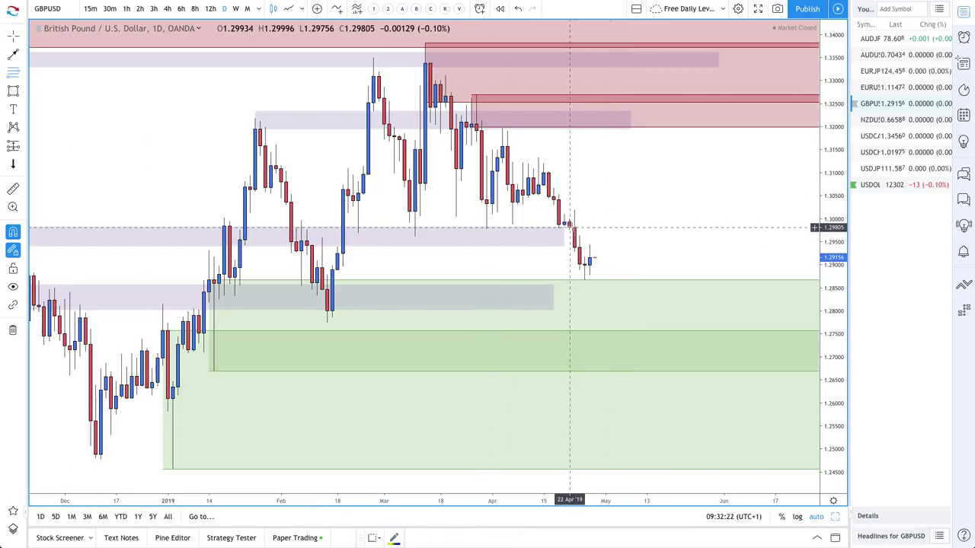
pyautogui.moveTo(574, 227); pyautogui.dragTo(538, 159)
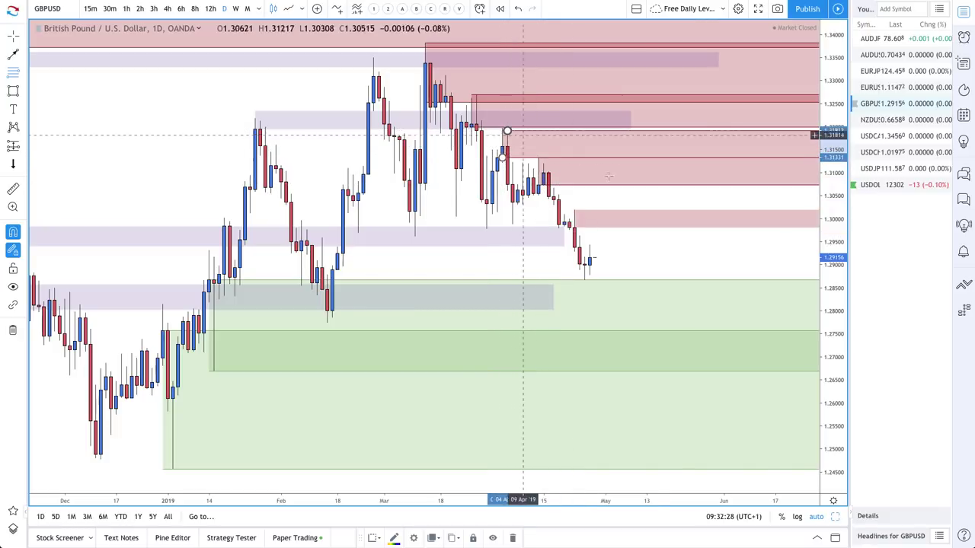
pyautogui.scroll(2, 579, 195)
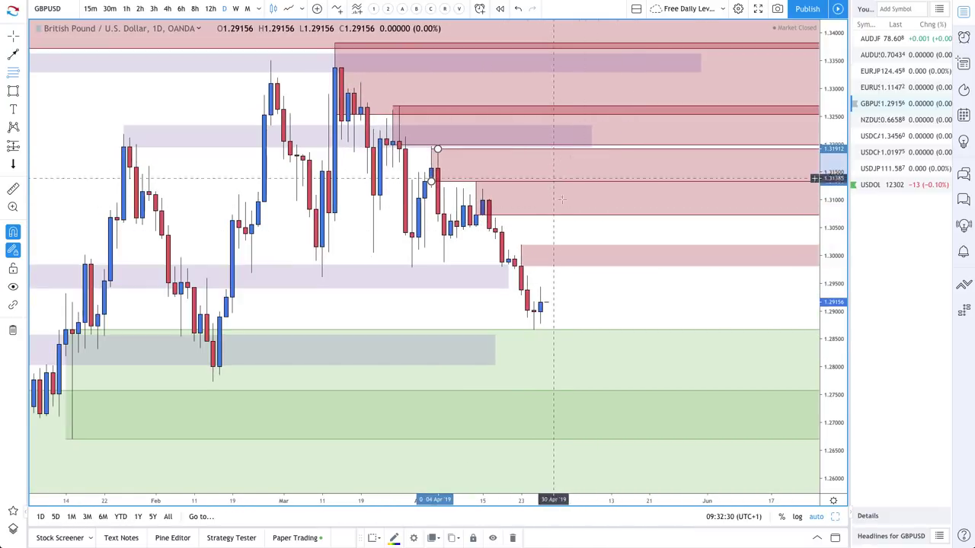
pyautogui.scroll(-2, 503, 209)
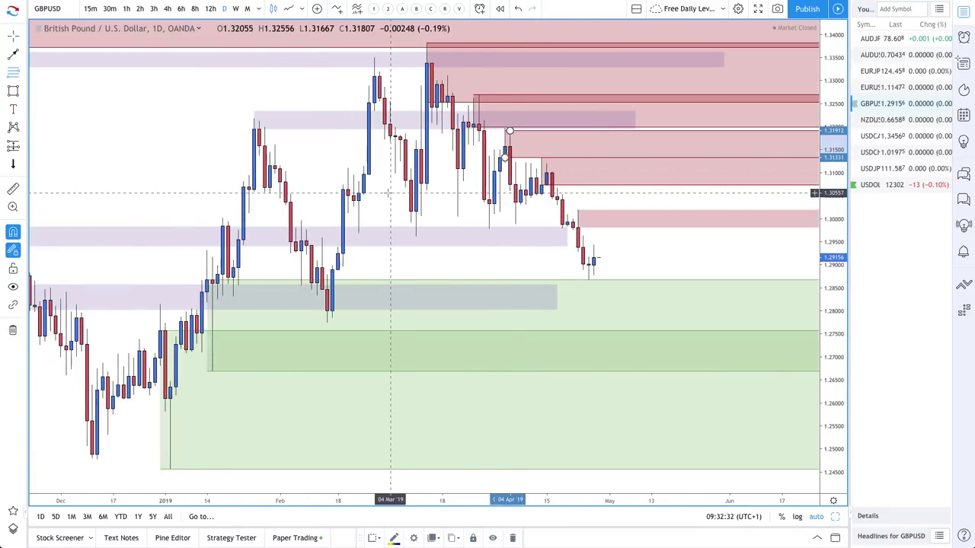
# - Move the purple zone below 1.30000 up to 1.29819–1.30172 and extend it to 4 June 2019
pyautogui.click(13, 90)
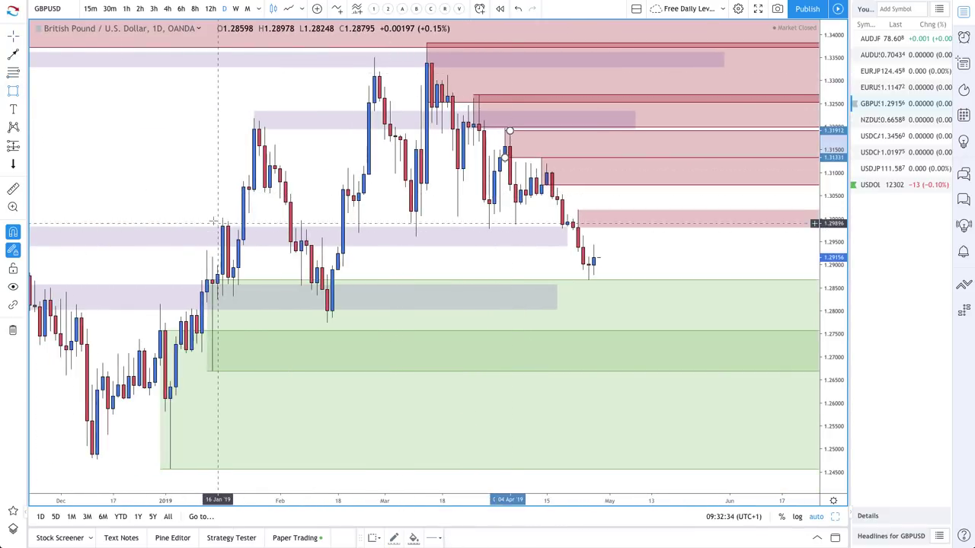
pyautogui.click(570, 233)
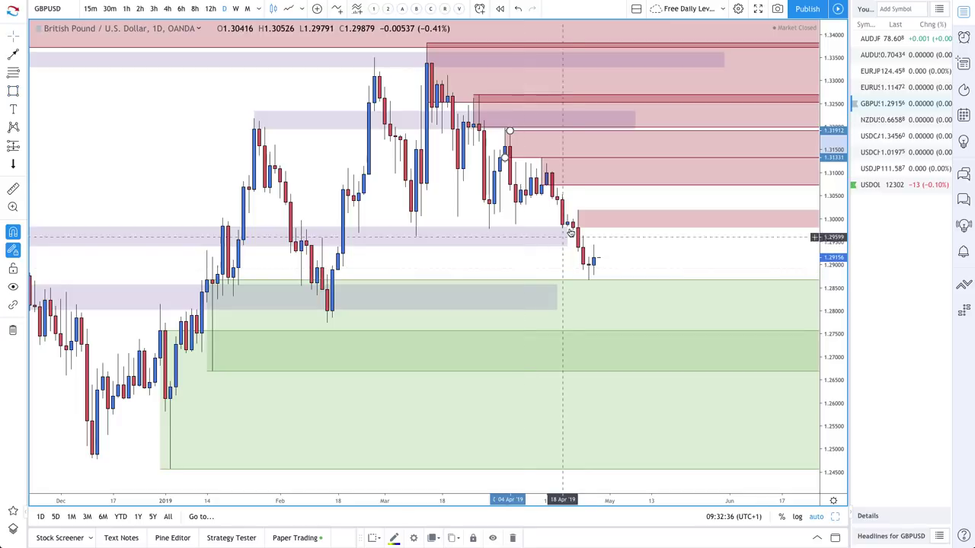
pyautogui.moveTo(569, 229); pyautogui.dragTo(736, 212)
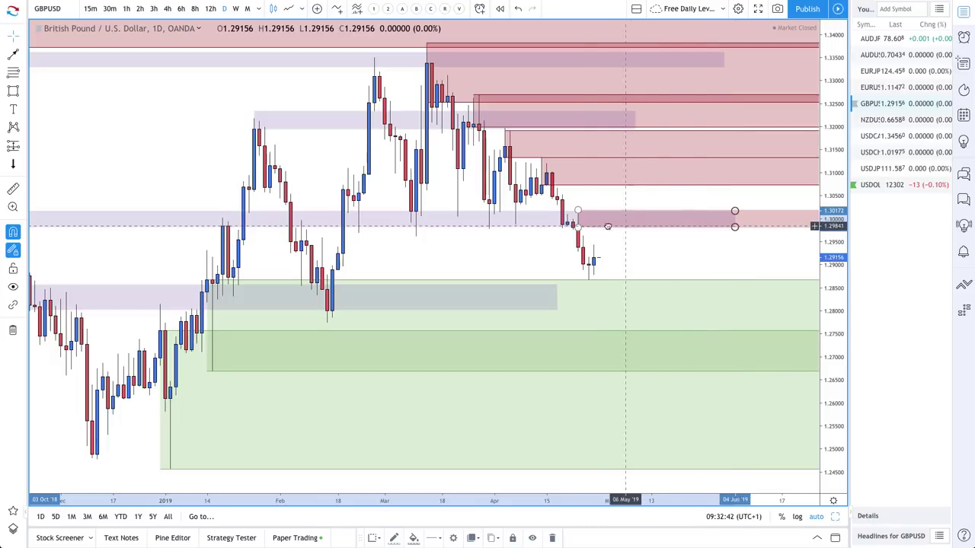
pyautogui.hscroll(-5, 384, 243)
pyautogui.hscroll(3, 450, 242)
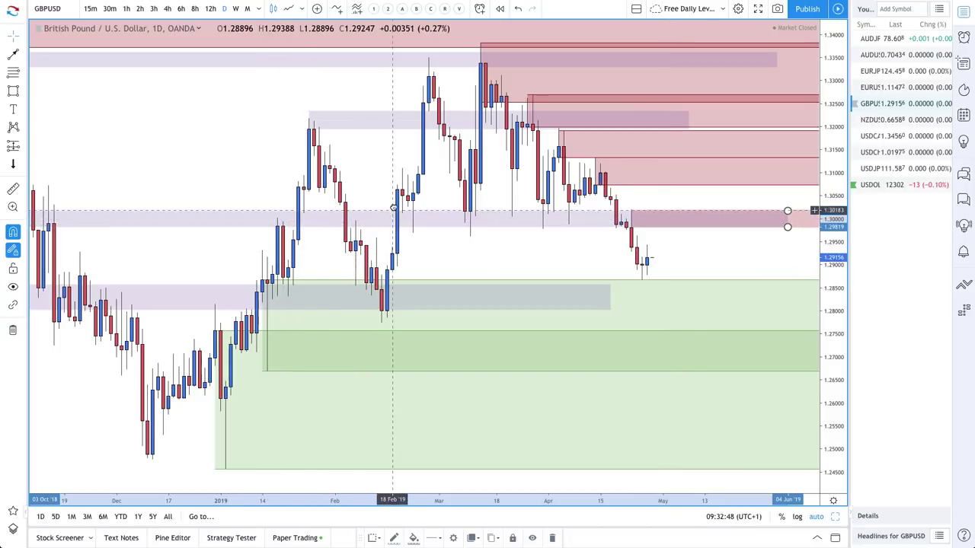
pyautogui.hscroll(-1, 399, 217)
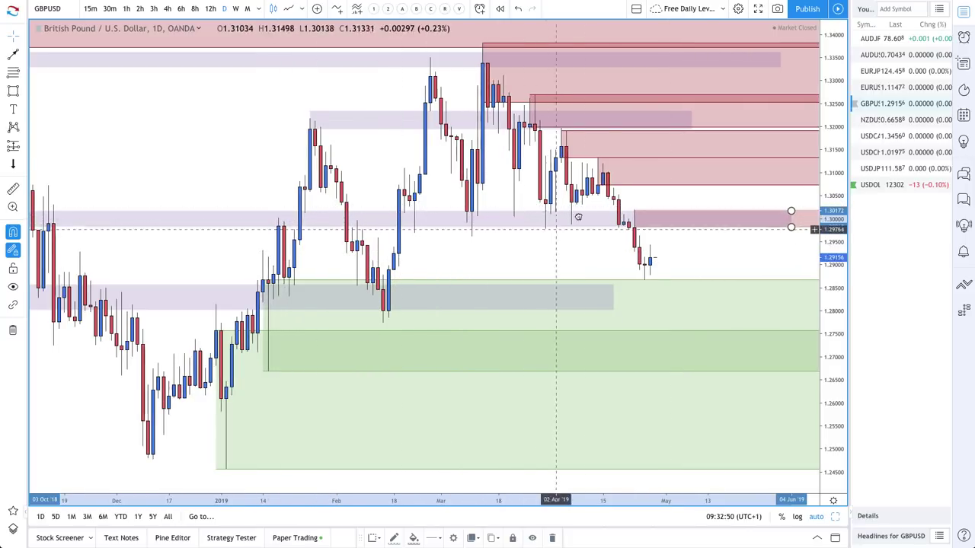
# - Draw projection arrows from the current GBPUSD price 1.29156 up to 1.30051 and down to about 1.2915
pyautogui.hscroll(3, 626, 235)
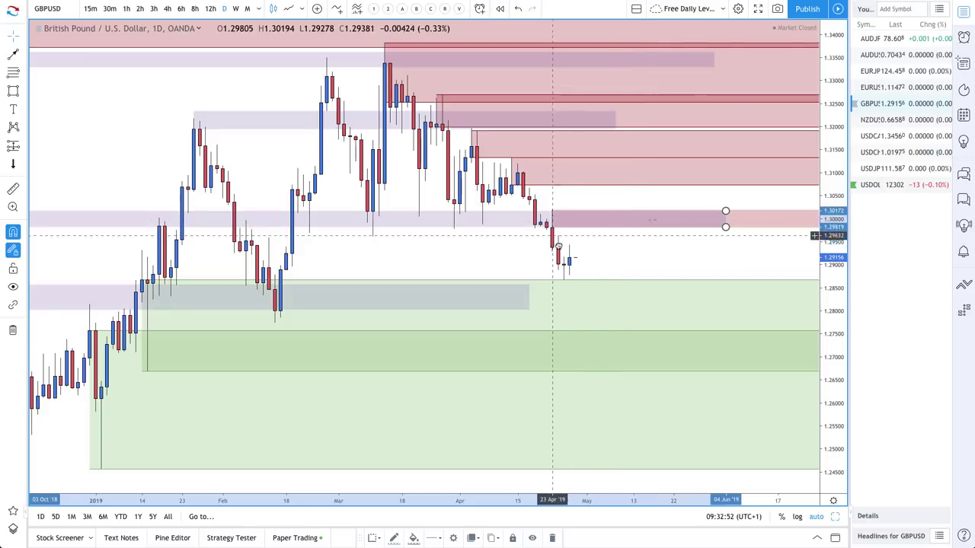
pyautogui.click(22, 57)
pyautogui.click(569, 258)
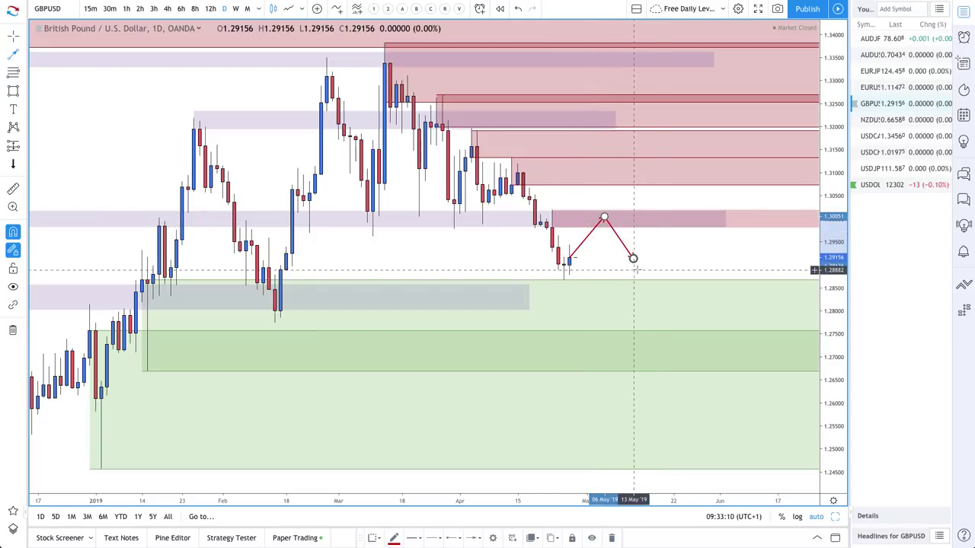
# - Extend the purple zone at 1.28027–1.28570 on GBPUSD to 6 June 2019
pyautogui.scroll(3, 658, 255)
pyautogui.hscroll(-2, 658, 259)
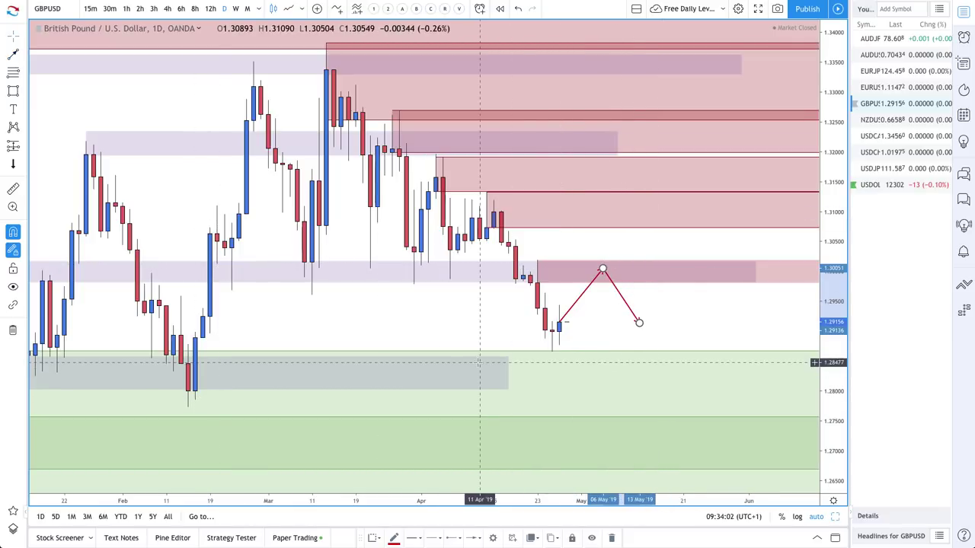
pyautogui.click(506, 358)
pyautogui.moveTo(506, 358); pyautogui.dragTo(770, 357)
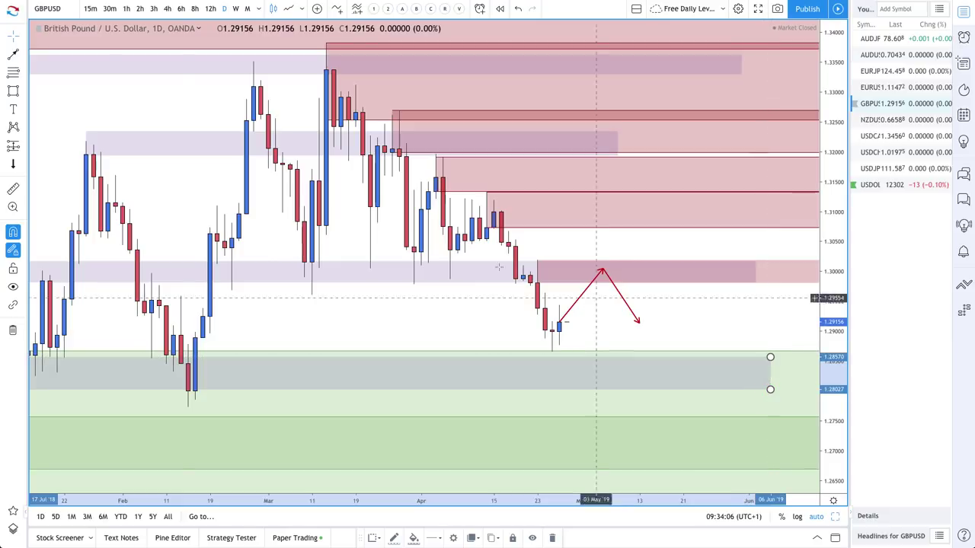
# - Draw projection arrows from the current GBPUSD price down to 1.28486 and back up to 1.29215 around 8 May 2019
pyautogui.click(13, 54)
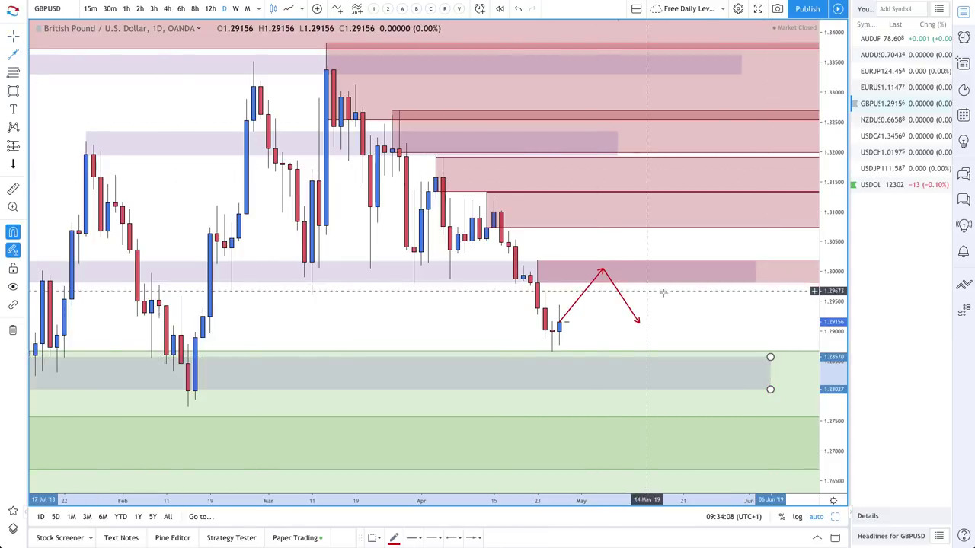
pyautogui.click(566, 323)
pyautogui.click(588, 361)
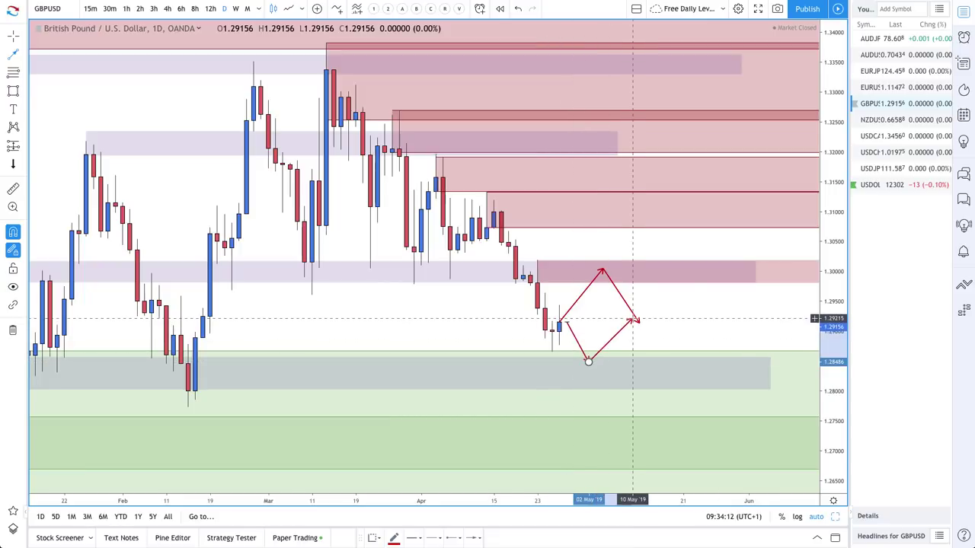
pyautogui.click(617, 319)
# - Draw a purple zone at 1.26622–1.27174 from the 15 August 2018 low to 10 July 2019
pyautogui.scroll(-5, 529, 381)
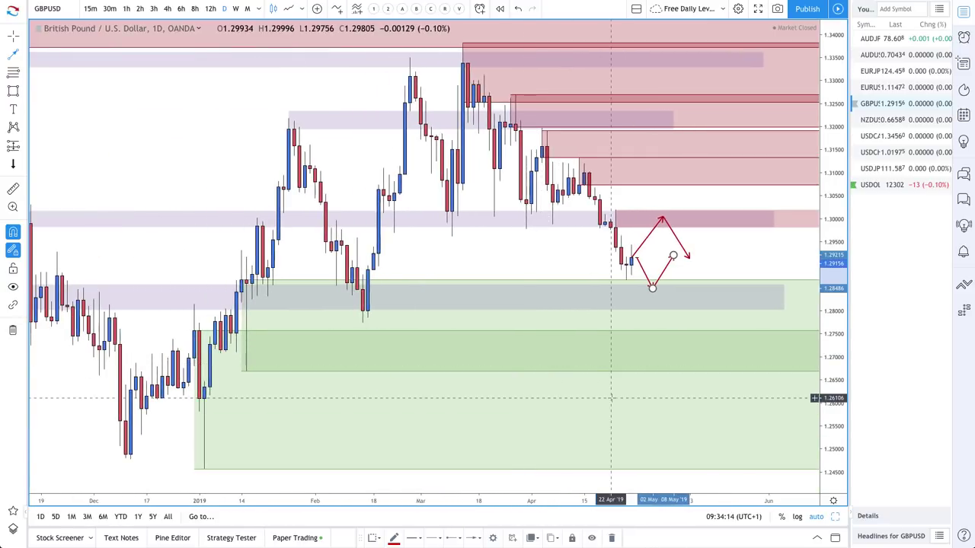
pyautogui.scroll(-5, 658, 401)
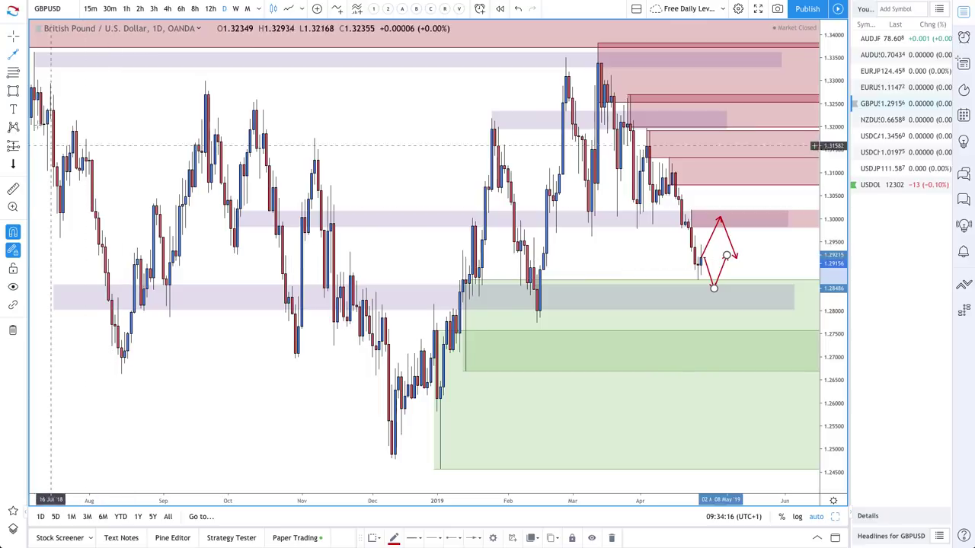
pyautogui.click(13, 92)
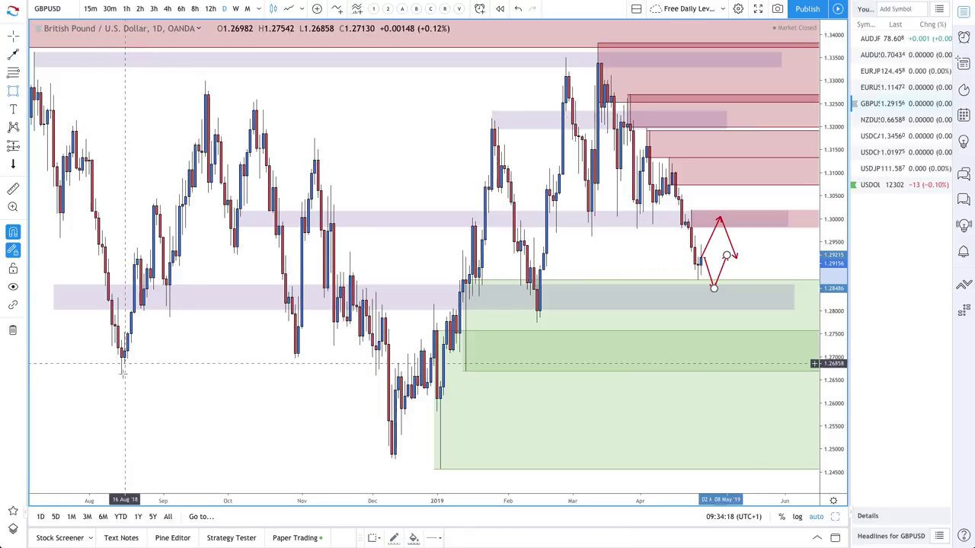
pyautogui.moveTo(121, 374)
pyautogui.mouseDown()
pyautogui.moveTo(607, 372)
pyautogui.moveTo(718, 343)
pyautogui.moveTo(790, 349)
pyautogui.mouseUp()
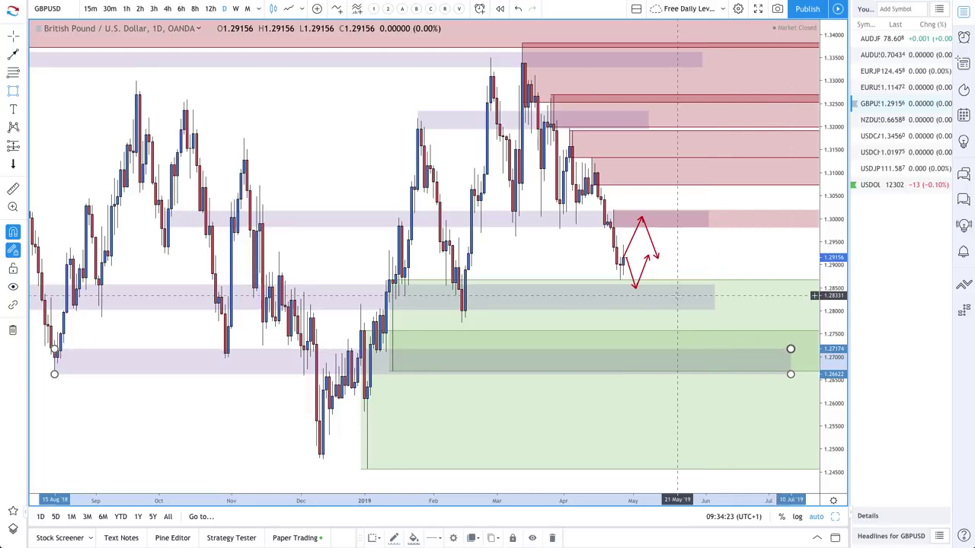
# - Draw projection arrows from 1.28309 inside the upper green zone down to 1.26888 and up to 1.28431 on 29 May 2019
pyautogui.click(15, 54)
pyautogui.click(632, 296)
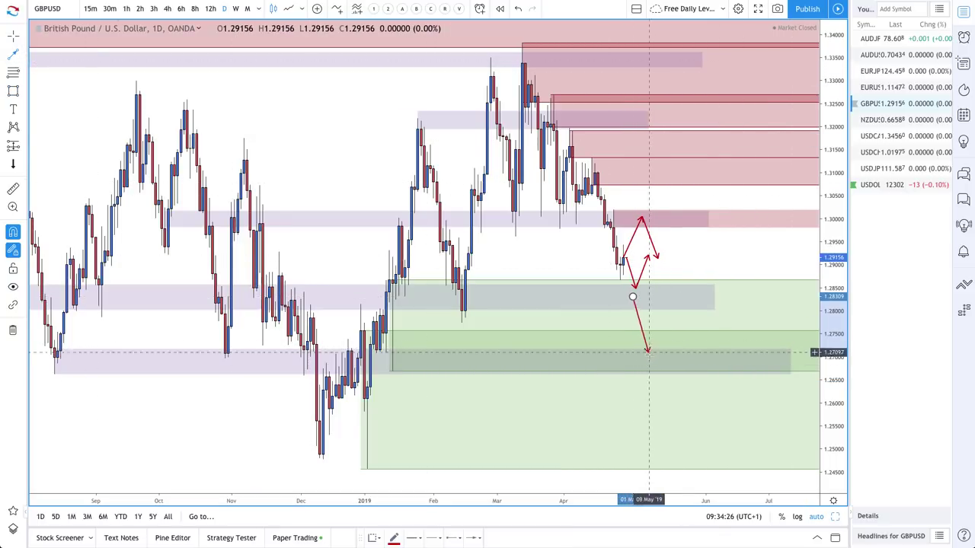
pyautogui.click(651, 361)
pyautogui.doubleClick(695, 291)
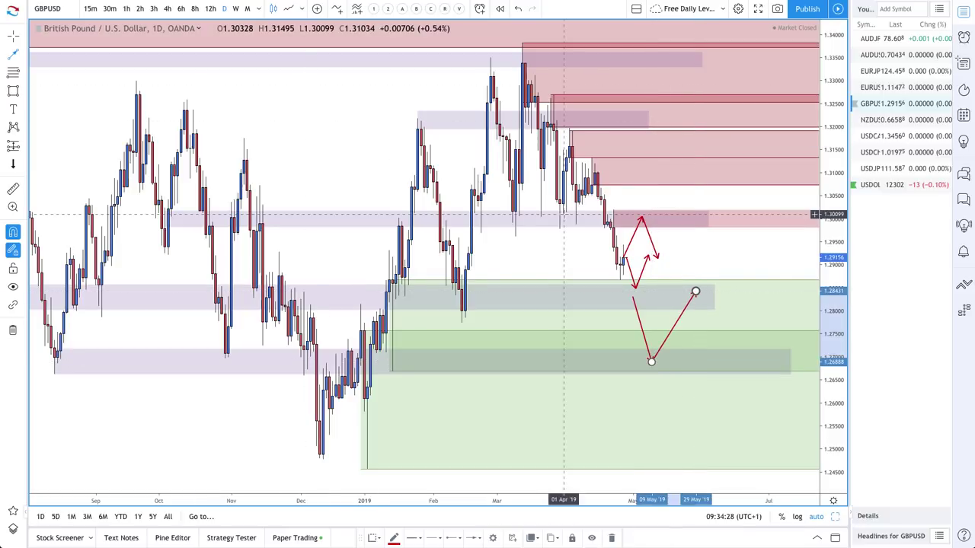
pyautogui.scroll(3, 564, 229)
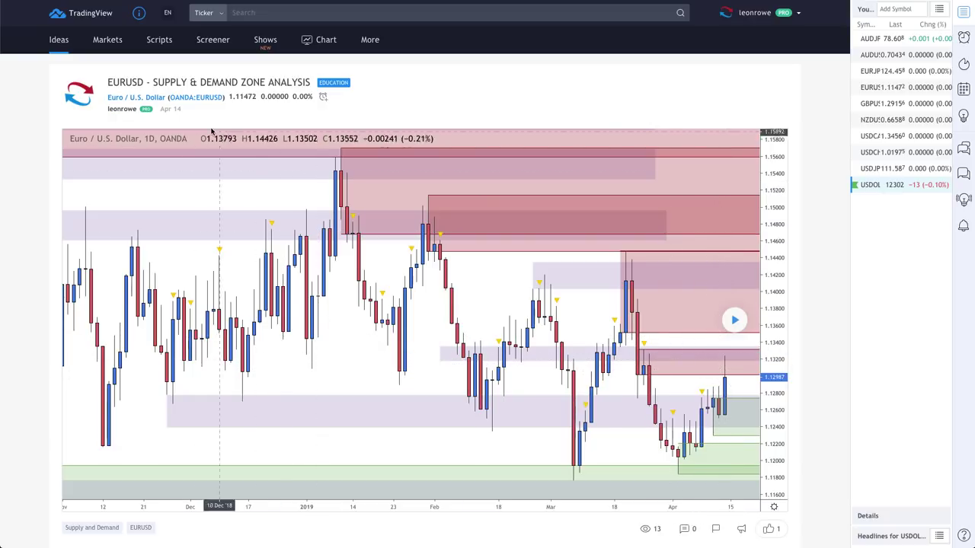
# - Play the published 14 April EURUSD idea forward to compare its zones with the price action, and return to the chart
pyautogui.click(734, 323)
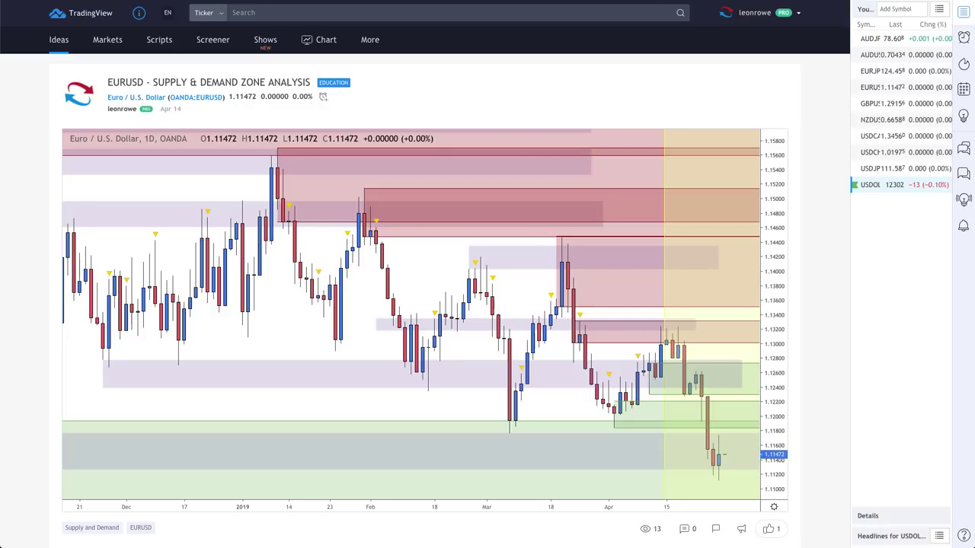
pyautogui.hotkey('alt', 'Left')
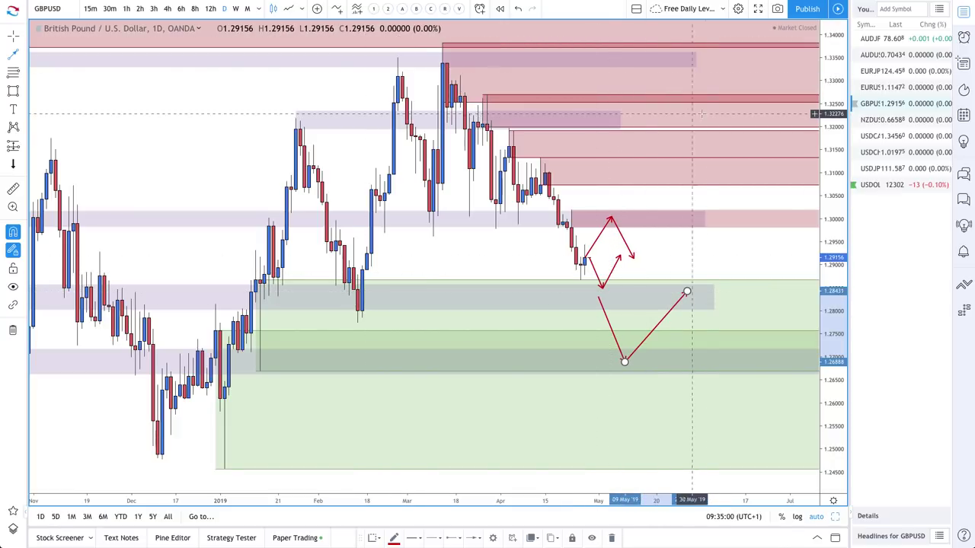
# - Open the EURUSD chart and delete the broken green demand zone at about 1.1230–1.1274
pyautogui.click(882, 87)
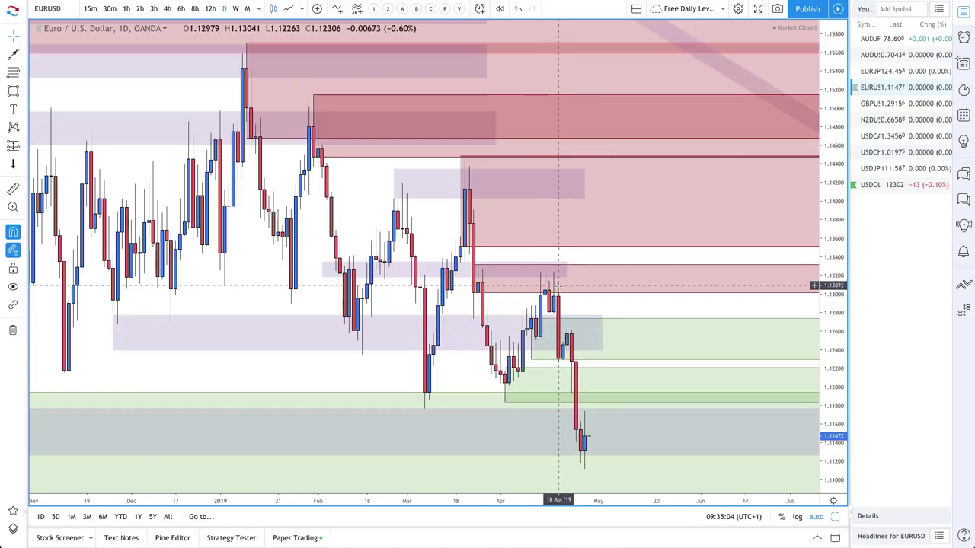
pyautogui.click(617, 324)
pyautogui.press('Delete')
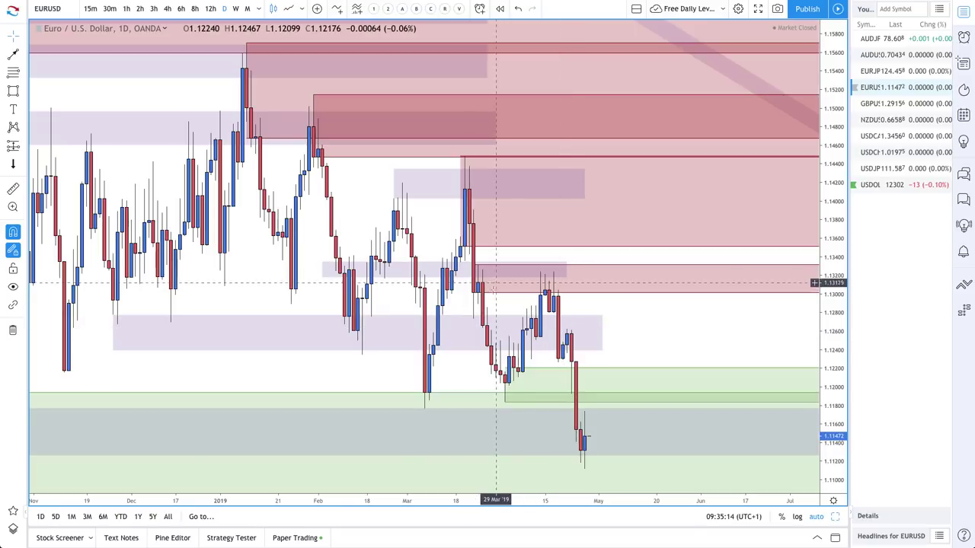
# - Draw a supply zone at 1.12453–1.12620 from 22 April 2019 and delete the broken green demand zone at about 1.1184–1.1221
pyautogui.click(16, 71)
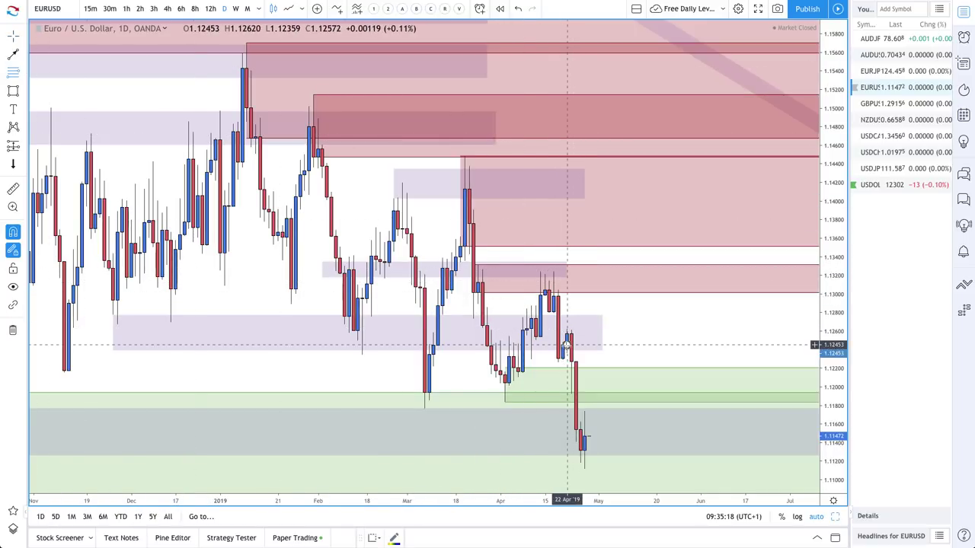
pyautogui.moveTo(566, 346); pyautogui.dragTo(566, 329)
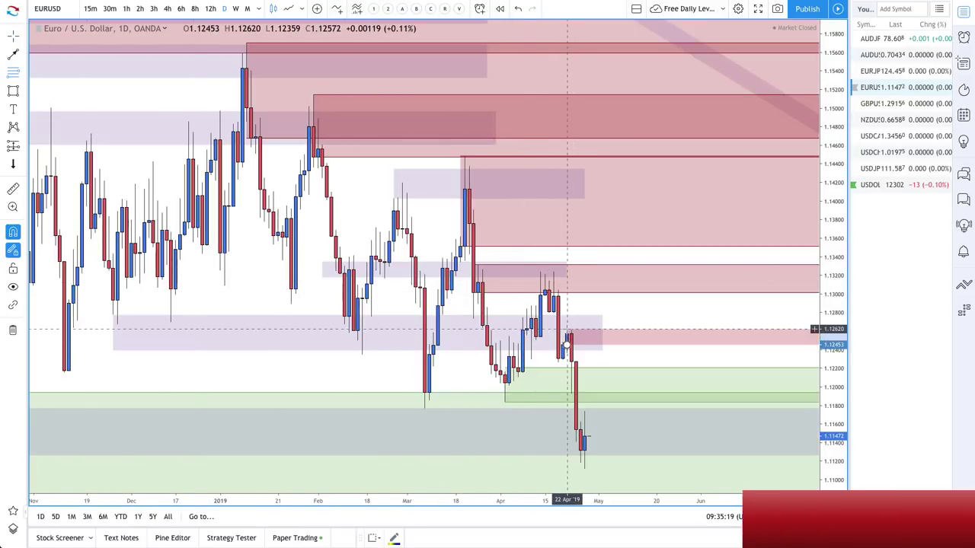
pyautogui.click(626, 372)
pyautogui.press('Delete')
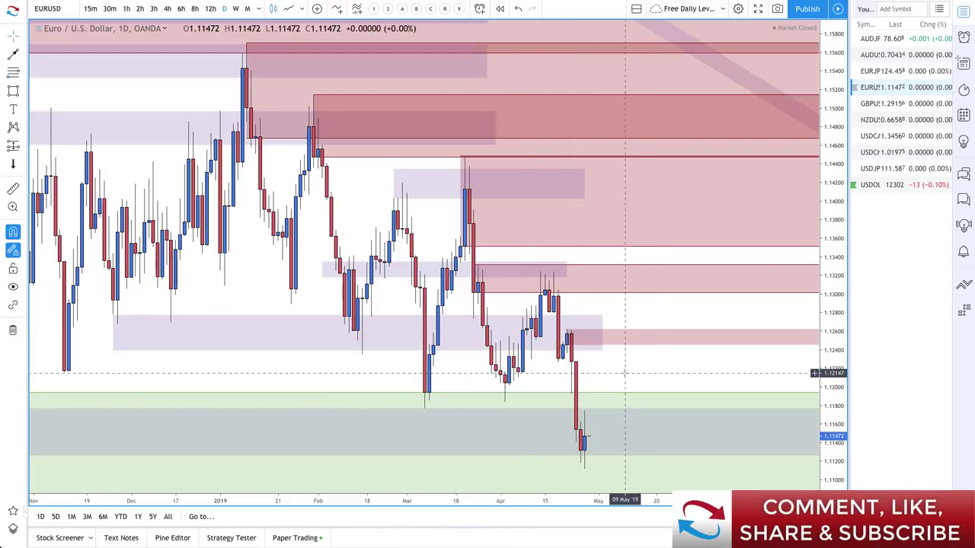
# - Lower the top edge of the EURUSD demand zone from May 2017 to 1.11482, anchored at the 20 June 2017 low
pyautogui.scroll(-6, 659, 427)
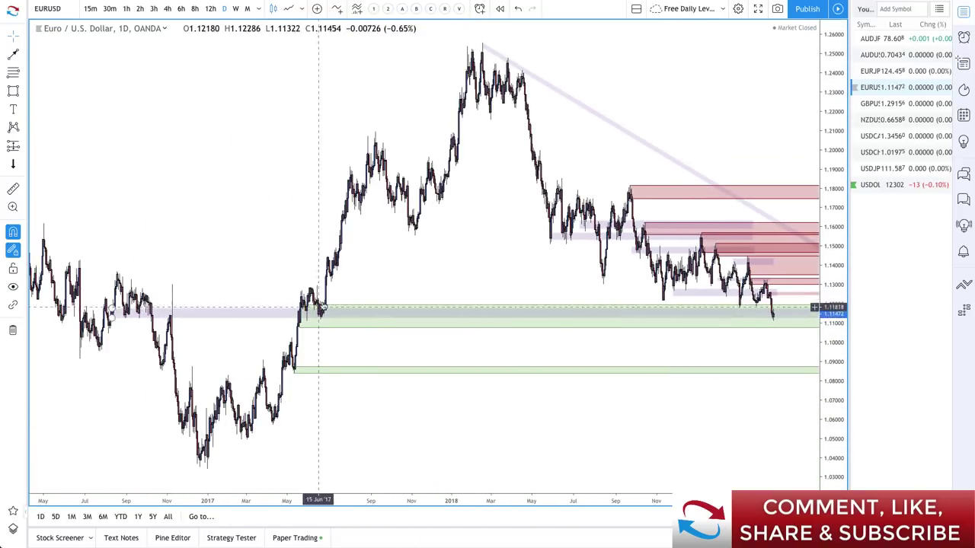
pyautogui.hscroll(-5, 339, 313)
pyautogui.hscroll(6, 339, 312)
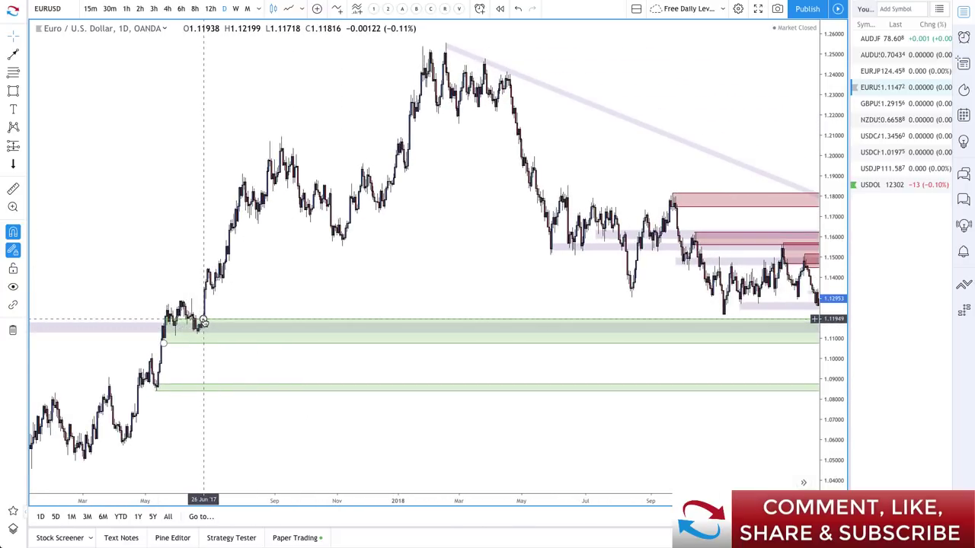
pyautogui.moveTo(204, 320); pyautogui.dragTo(197, 329)
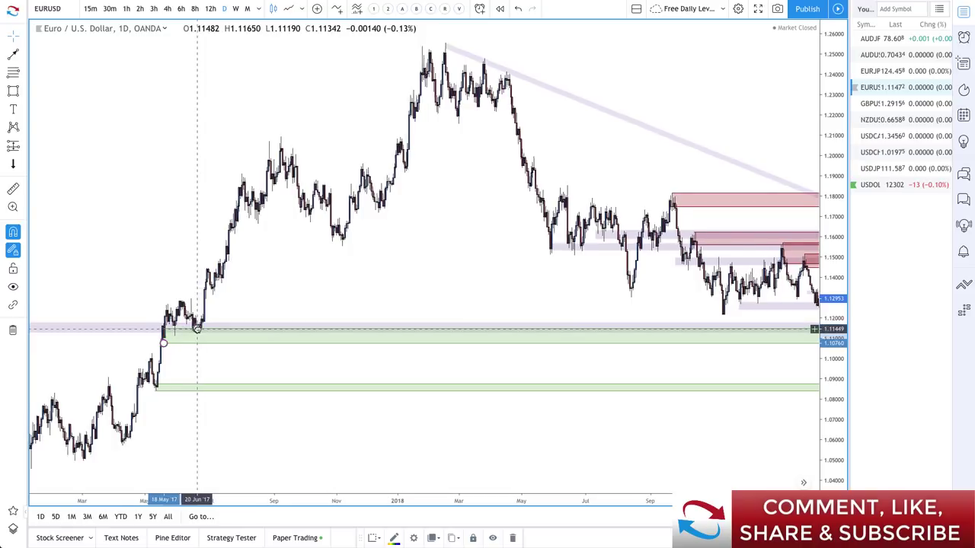
pyautogui.scroll(-3, 197, 329)
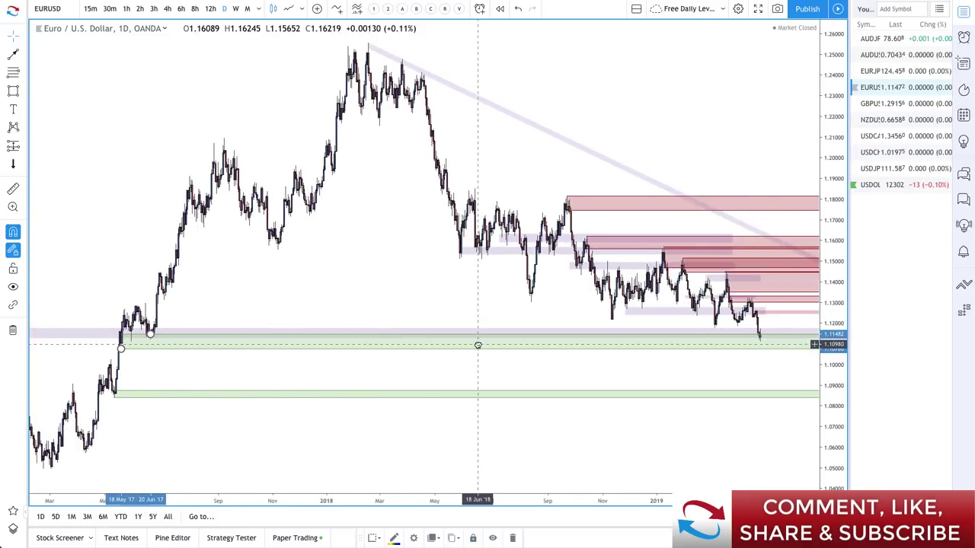
pyautogui.scroll(-1, 544, 371)
pyautogui.scroll(-1, 543, 371)
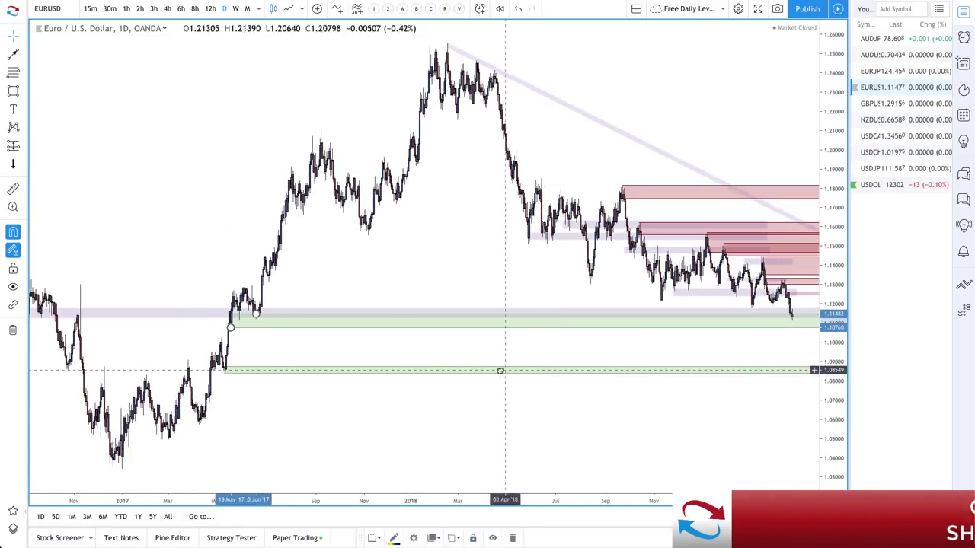
# - Draw projection arrows from the current EURUSD price 1.11472 up to 1.12540 on 9 May and down to 1.11627 on 28 May 2019
pyautogui.scroll(5, 493, 387)
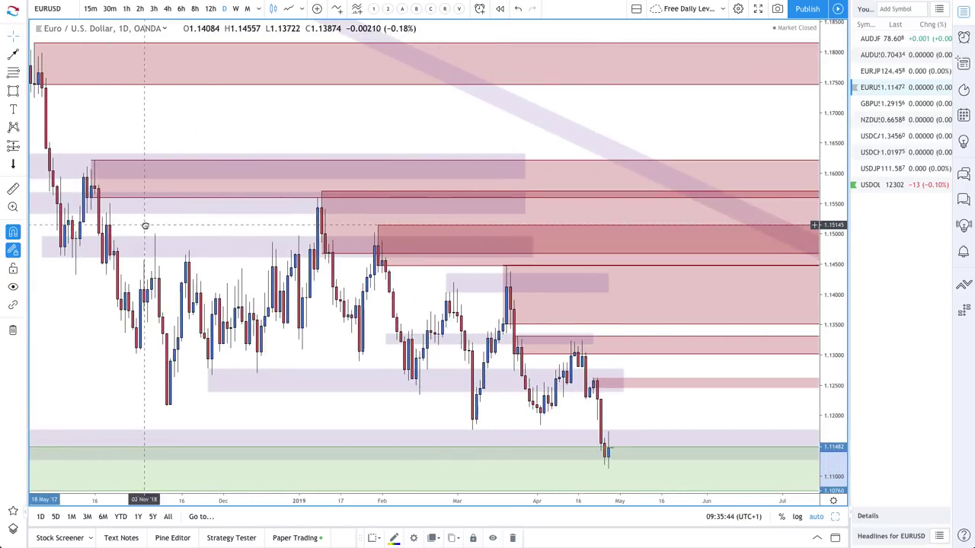
pyautogui.click(13, 55)
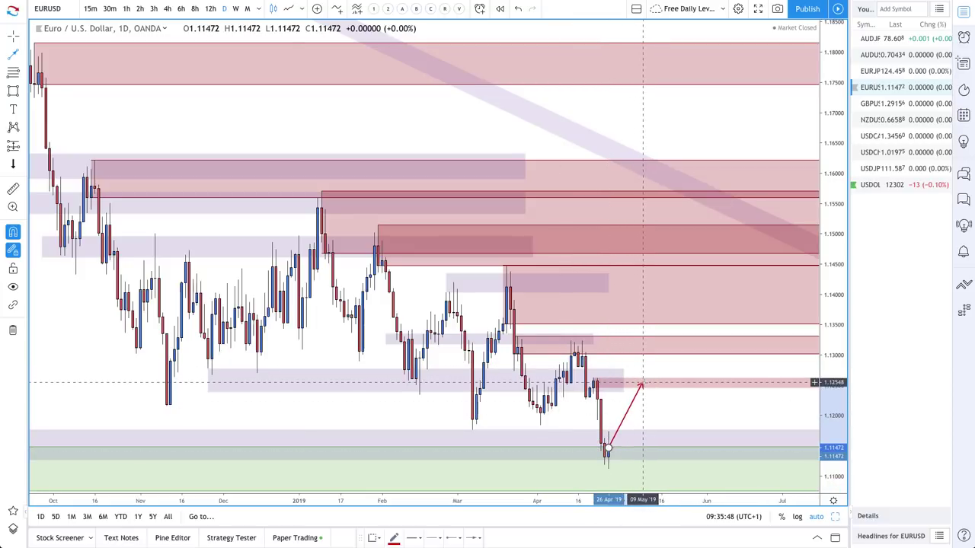
pyautogui.click(643, 383)
pyautogui.doubleClick(692, 438)
# - Draw a purple zone at 1.11763–1.11951 from the 7 March 2019 low to 17 May 2019
pyautogui.scroll(3, 501, 366)
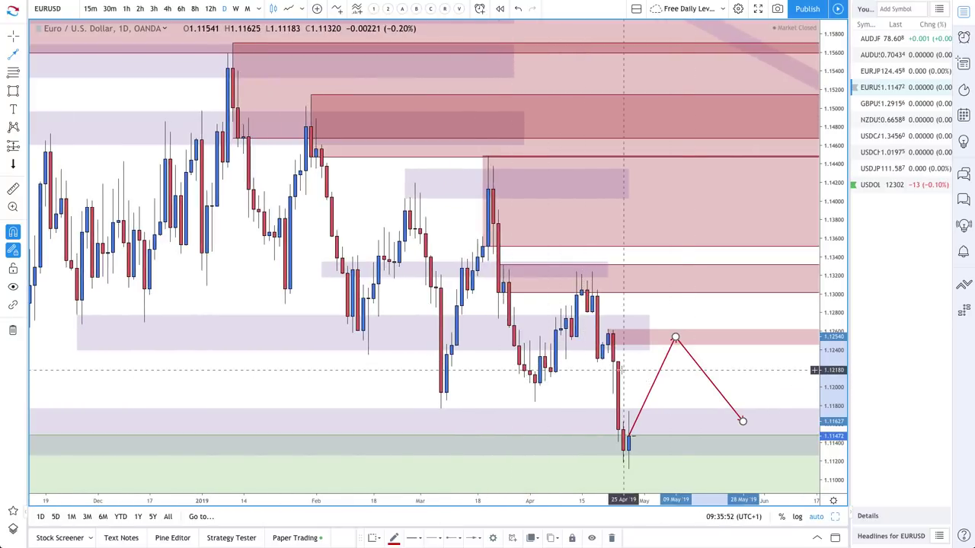
pyautogui.click(13, 92)
pyautogui.click(440, 409)
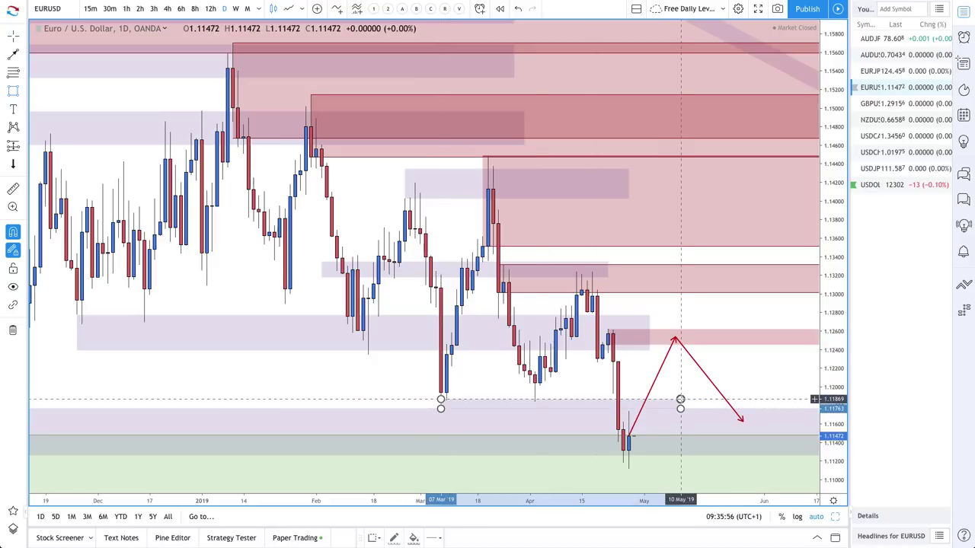
pyautogui.click(706, 392)
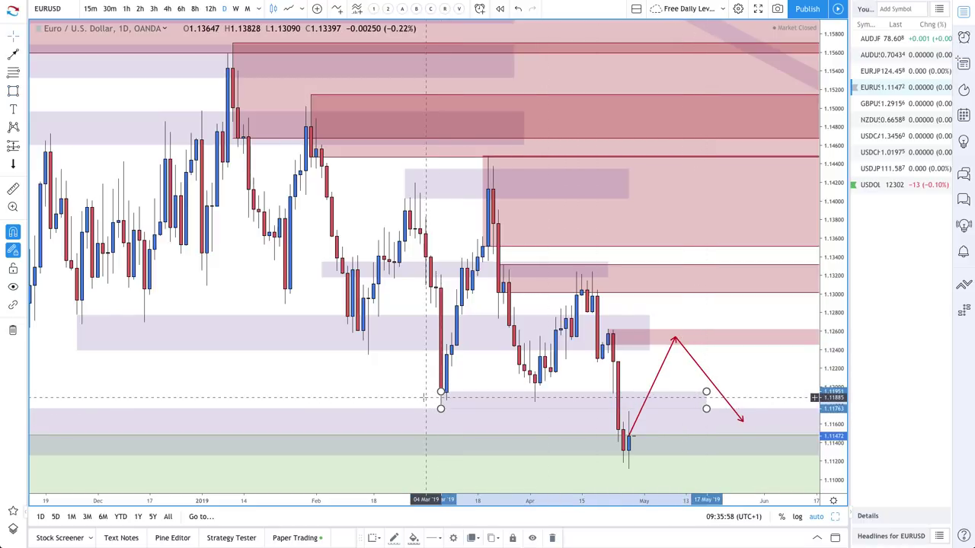
# - Lower the top edge of the long purple zone above 1.11265 to 1.11470
pyautogui.scroll(-5, 358, 407)
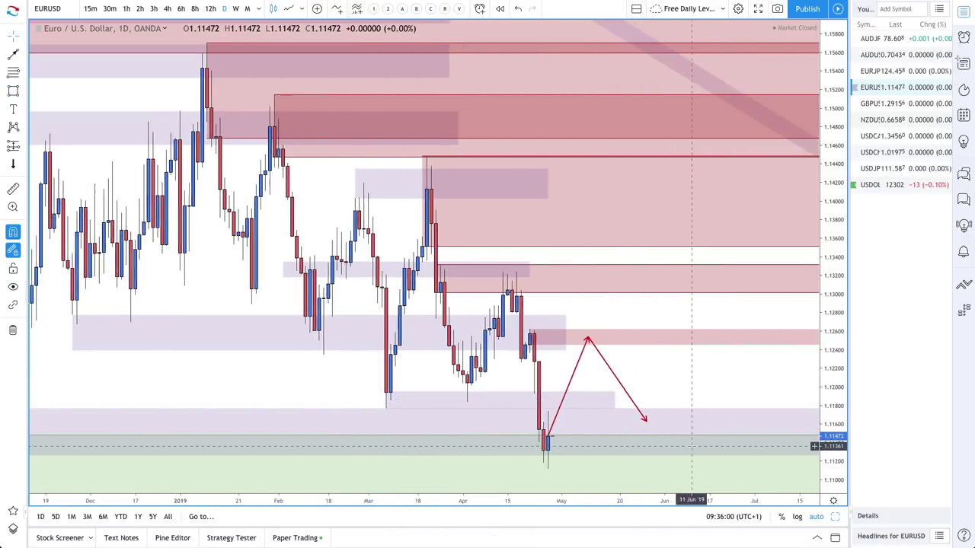
pyautogui.scroll(-2, 693, 447)
pyautogui.moveTo(658, 410); pyautogui.dragTo(659, 438)
pyautogui.scroll(2, 592, 411)
pyautogui.scroll(3, 530, 381)
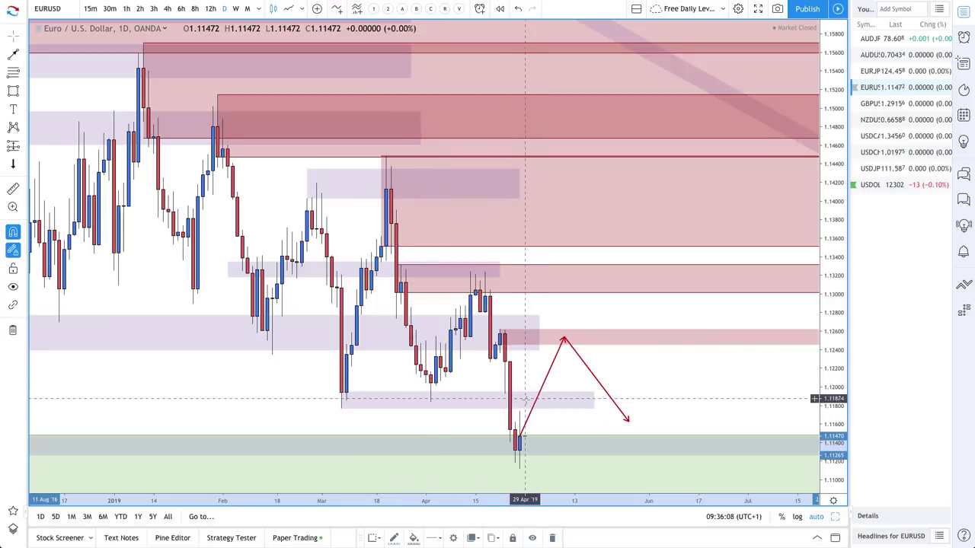
# - Draw a projection arrow from 1.11880 on 2 May down to 1.11536 on 9 May 2019
pyautogui.click(14, 55)
pyautogui.click(539, 399)
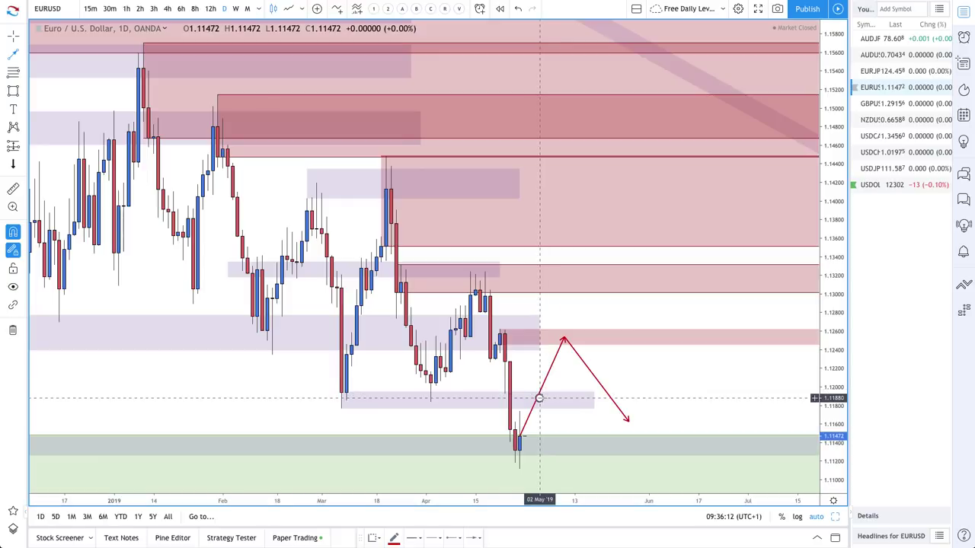
pyautogui.click(564, 429)
pyautogui.scroll(1, 524, 371)
pyautogui.scroll(1, 524, 371)
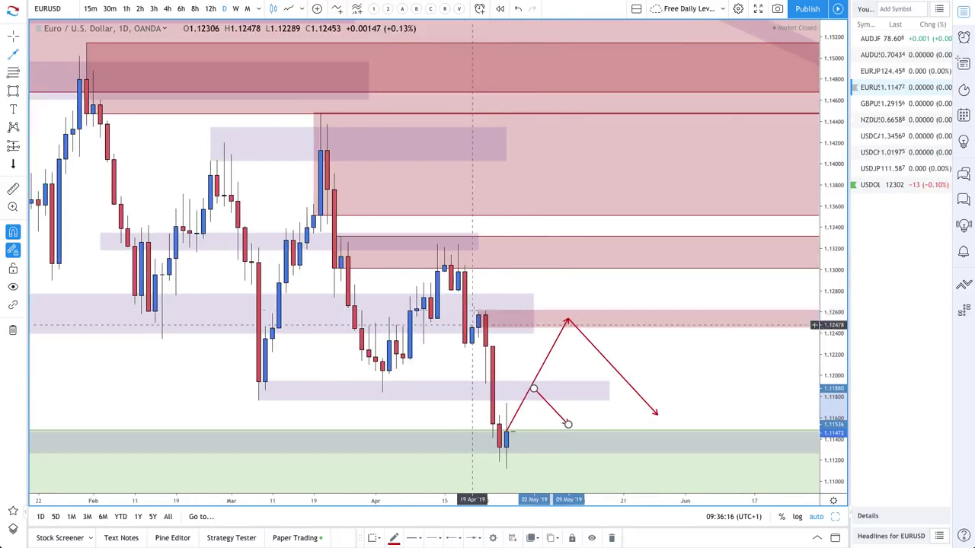
# - Move the start point of the short downward arrow up to 1.11926
pyautogui.click(478, 310)
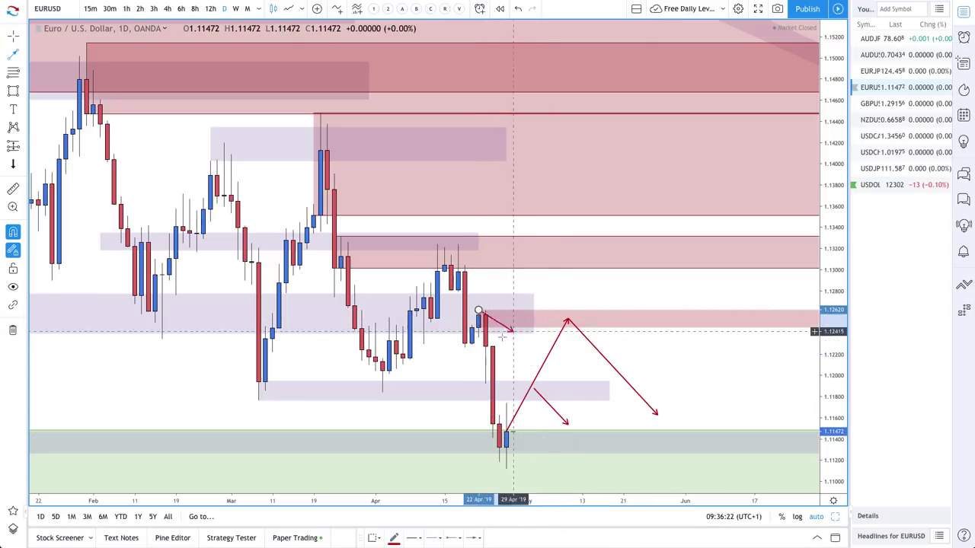
pyautogui.press('Escape')
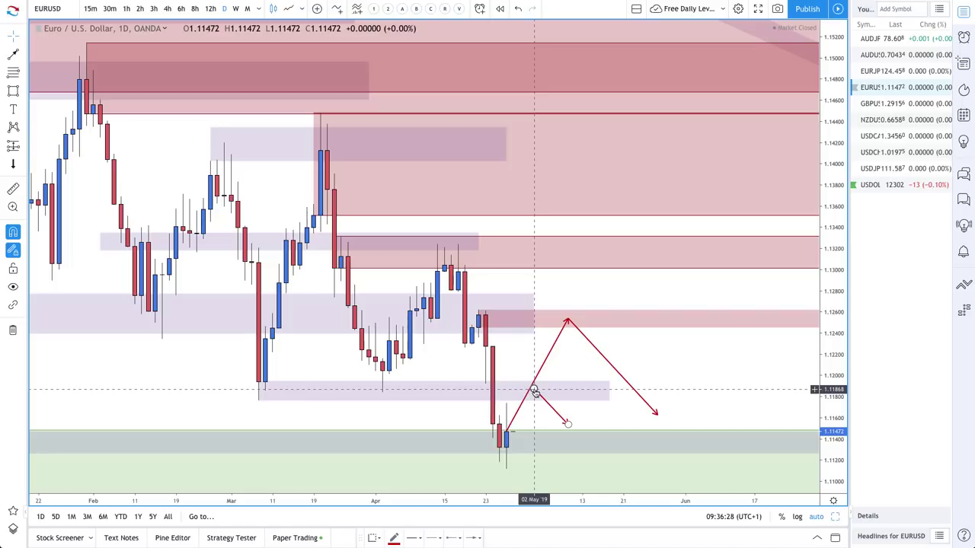
pyautogui.moveTo(534, 391); pyautogui.dragTo(541, 387)
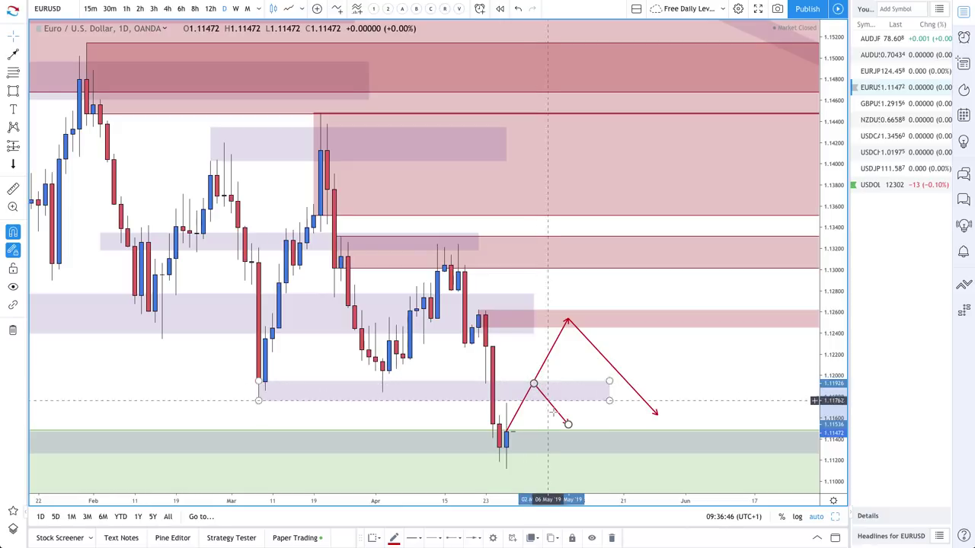
# - Move the end point of the short downward arrow down to 1.11024 on 14 May 2019
pyautogui.moveTo(567, 424); pyautogui.dragTo(581, 447)
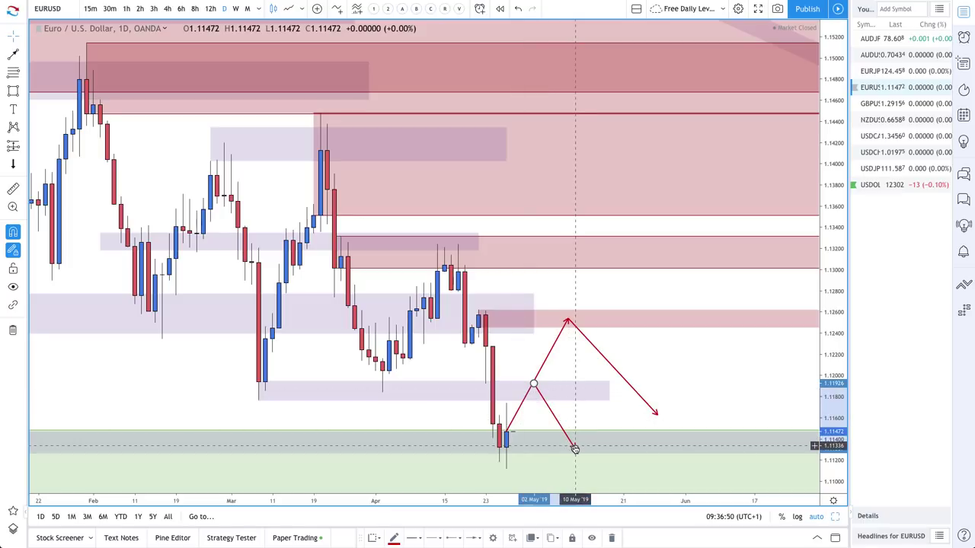
pyautogui.moveTo(575, 449); pyautogui.dragTo(588, 478)
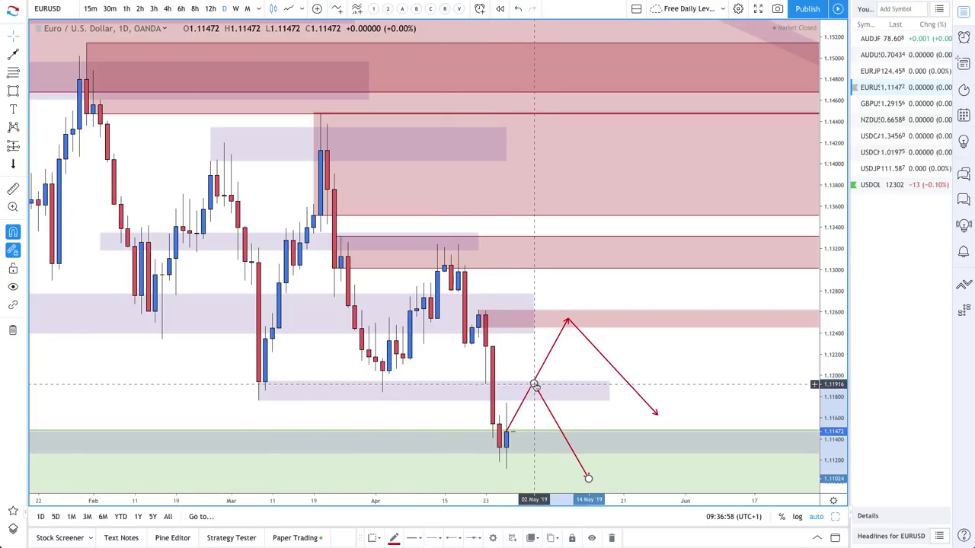
# - Extend the lower projection with arrows up to 1.11820 on 20 May and down to 1.11290 on 28 May 2019
pyautogui.scroll(-2, 568, 320)
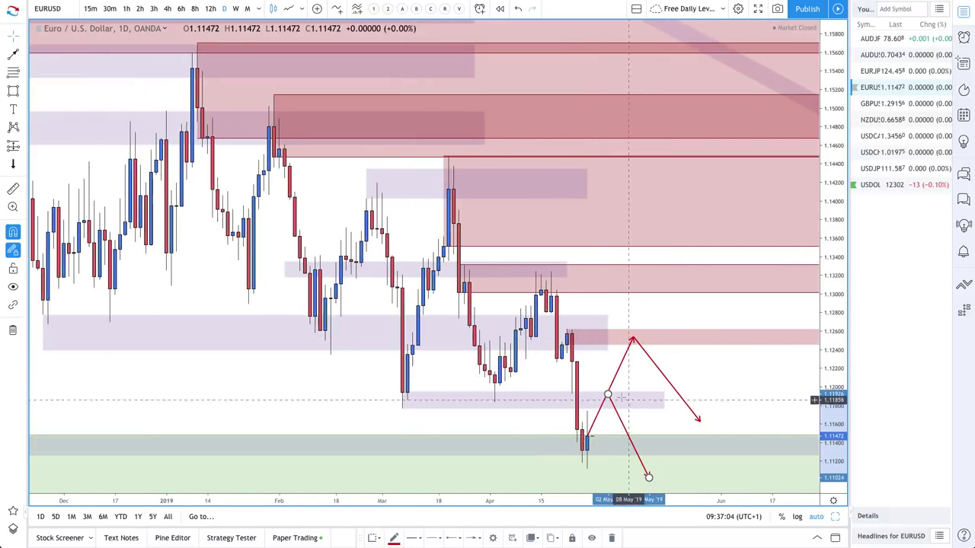
pyautogui.click(12, 56)
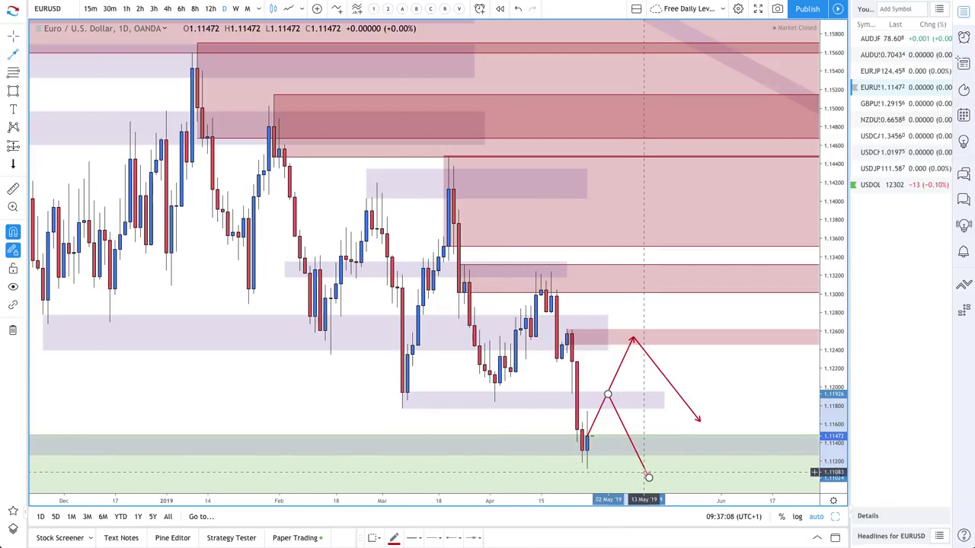
pyautogui.click(647, 477)
pyautogui.click(669, 404)
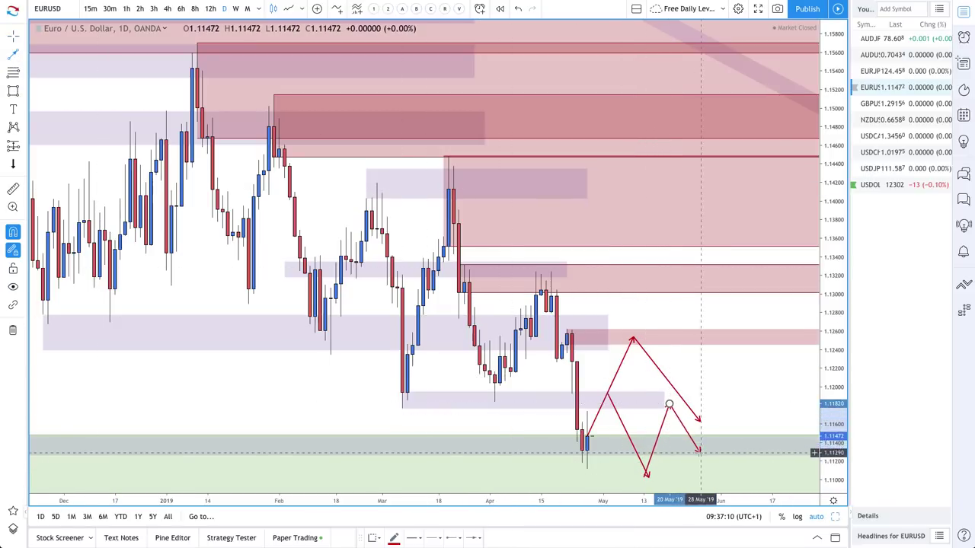
pyautogui.click(700, 453)
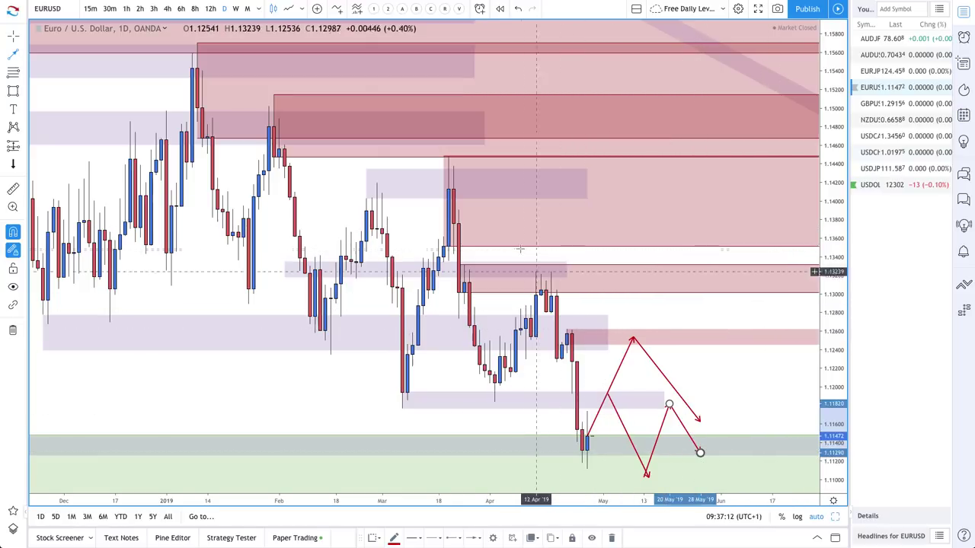
# - Check the wider EURUSD price history and play the published EURJPY supply and demand idea forward
pyautogui.scroll(-3, 580, 381)
pyautogui.scroll(-6, 580, 381)
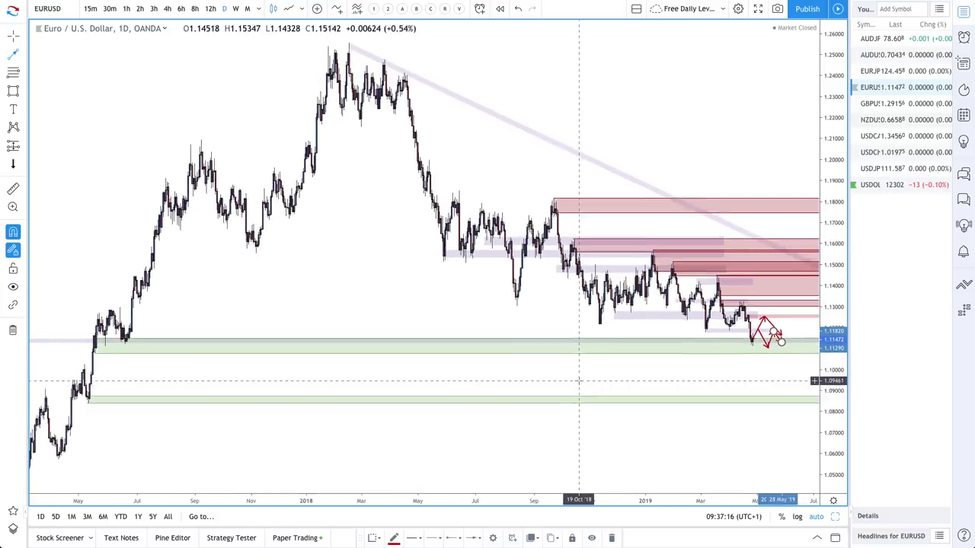
pyautogui.hscroll(2, 581, 381)
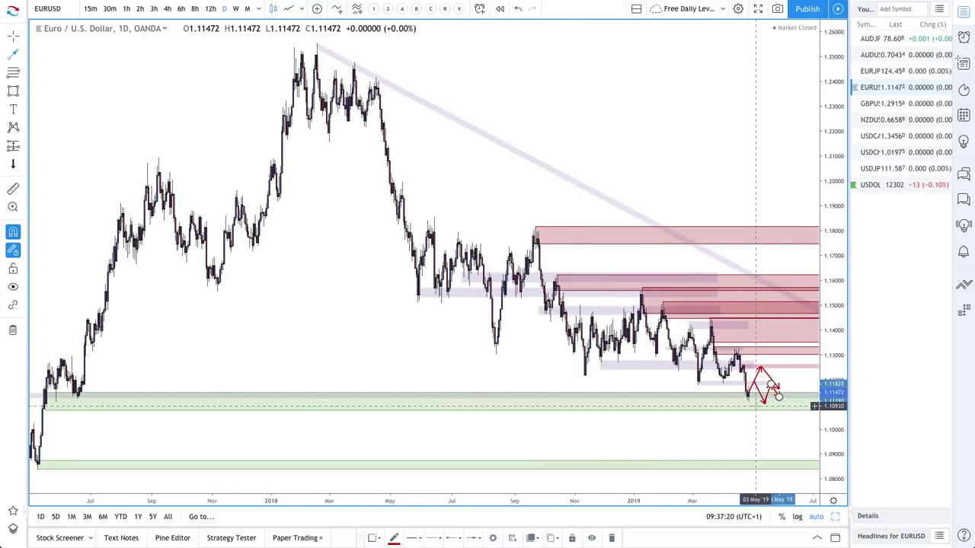
pyautogui.scroll(1, 756, 406)
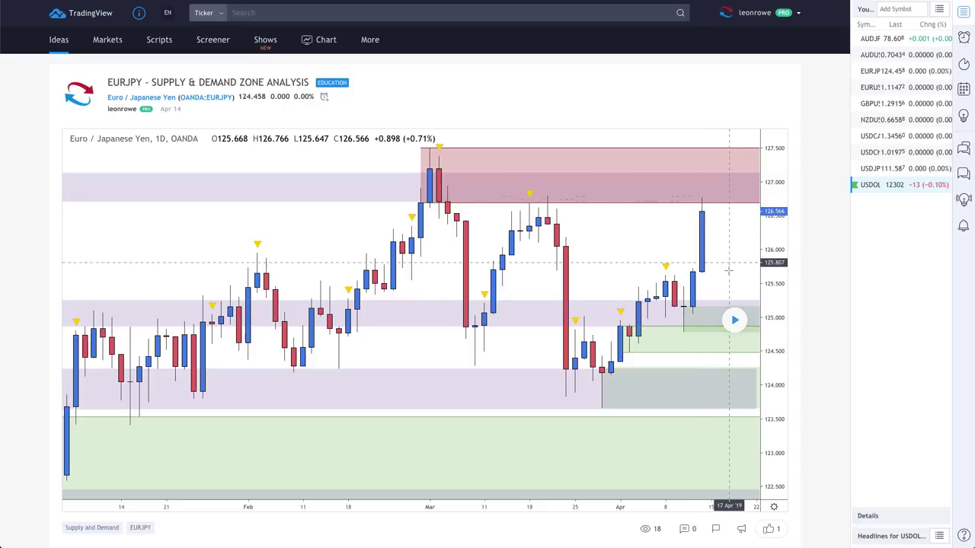
pyautogui.click(732, 319)
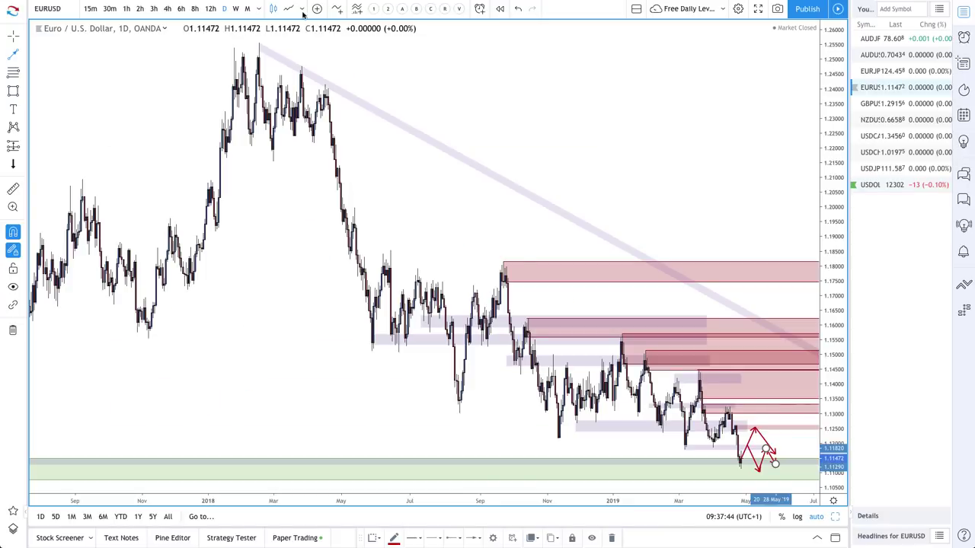
# - Open the EURJPY chart and delete the two broken green demand zones between about 124.5 and 125.2
pyautogui.click(883, 71)
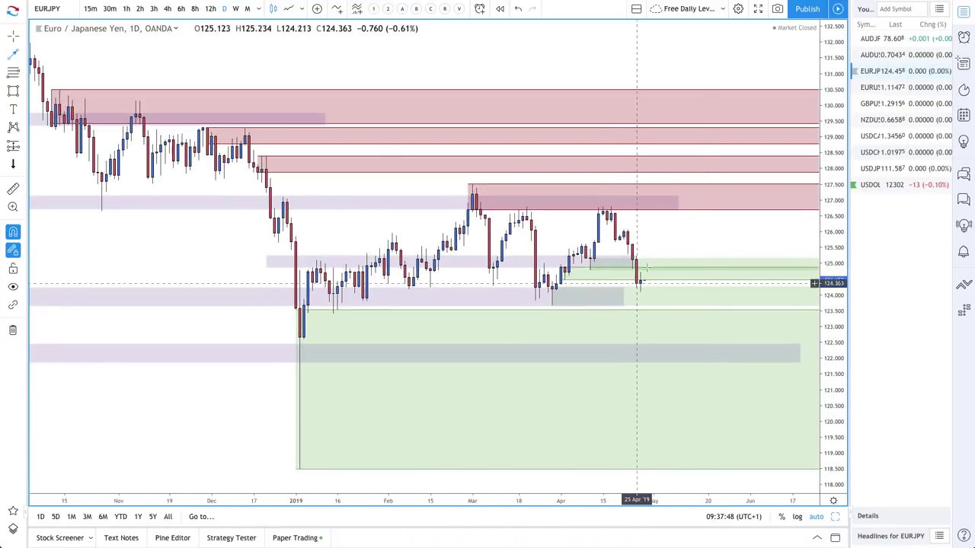
pyautogui.scroll(5, 631, 175)
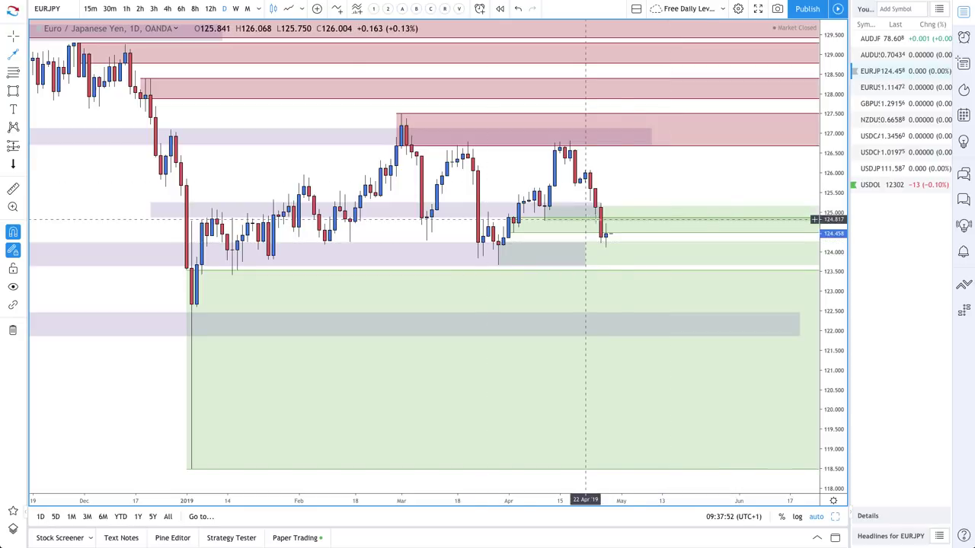
pyautogui.click(630, 209)
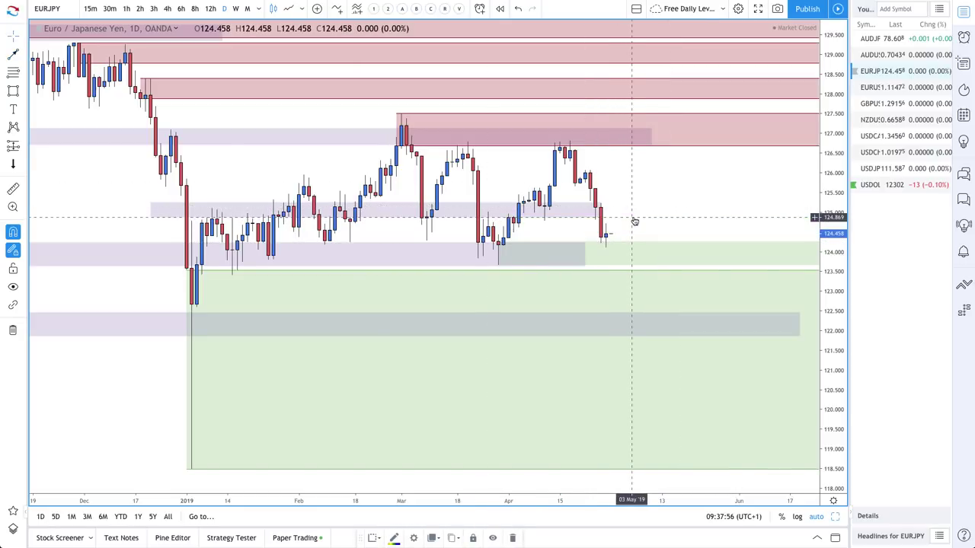
pyautogui.moveTo(633, 219); pyautogui.dragTo(589, 256)
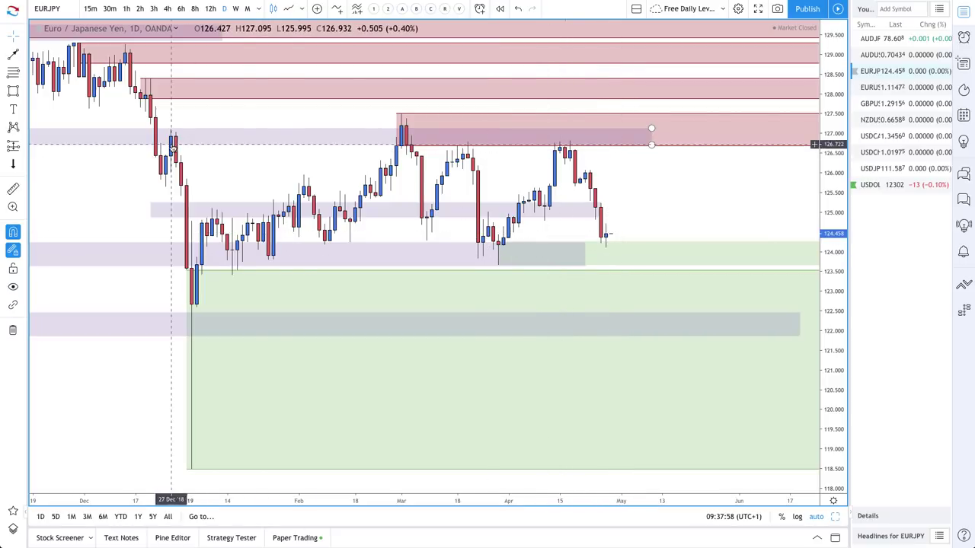
# - Draw a red supply zone at 125.841–126.068 starting from the 22 April 2019 candle
pyautogui.click(13, 73)
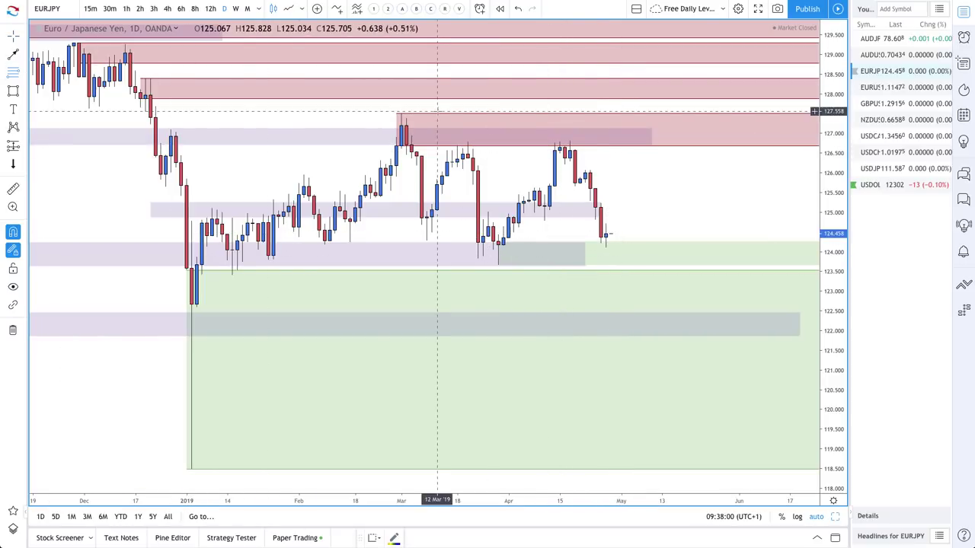
pyautogui.moveTo(584, 174); pyautogui.dragTo(585, 180)
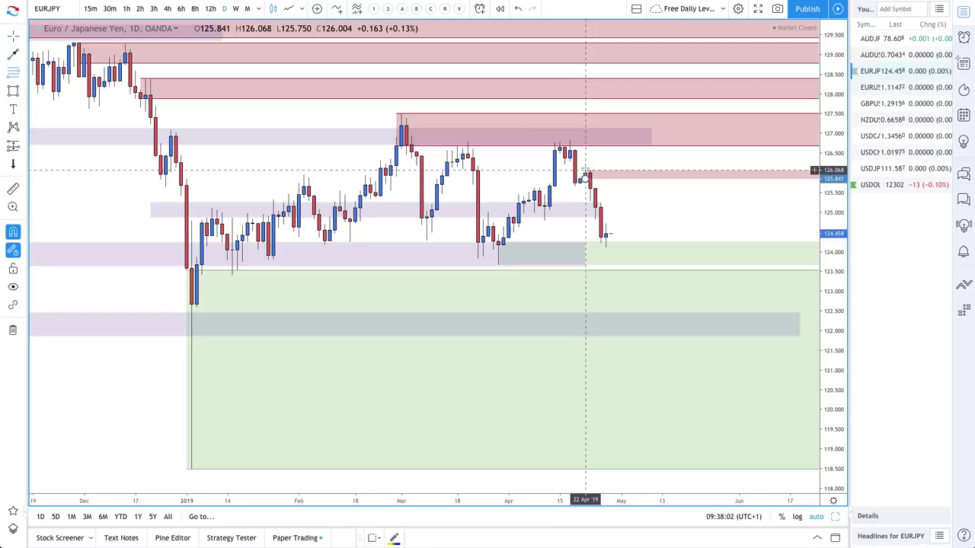
# - Draw projection arrows from 124.458 on 26 April up to 125.935 on 13 May, and down to 124.640 on 24 May 2019
pyautogui.scroll(4, 701, 194)
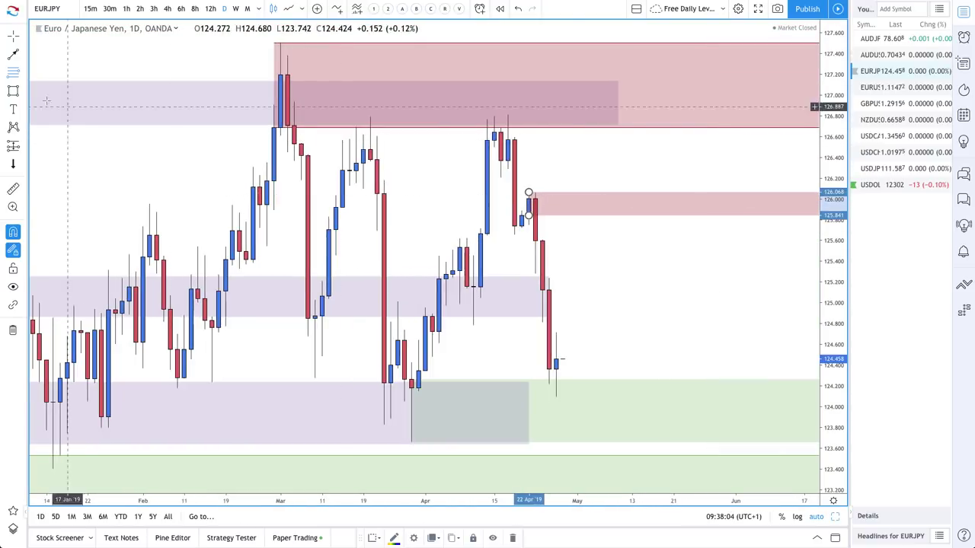
pyautogui.click(13, 57)
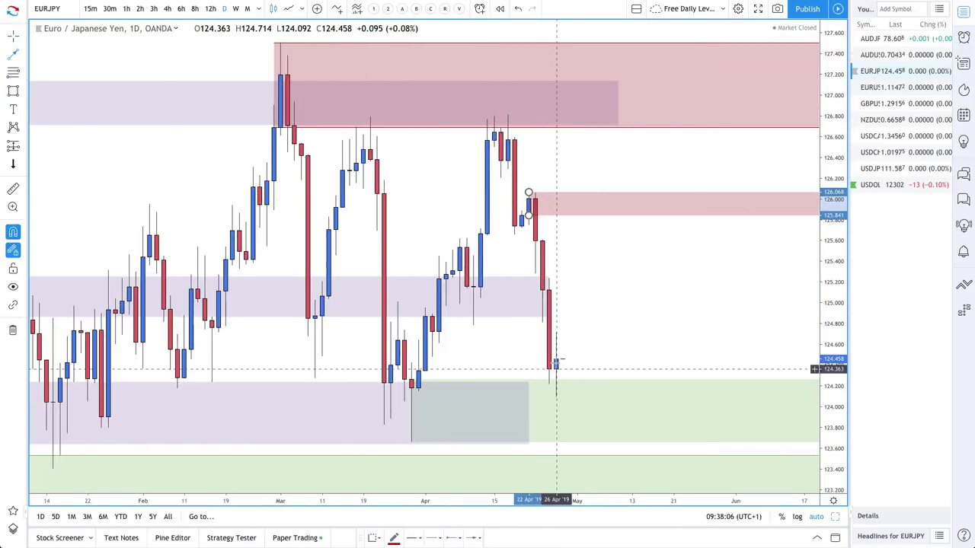
pyautogui.click(556, 359)
pyautogui.click(631, 206)
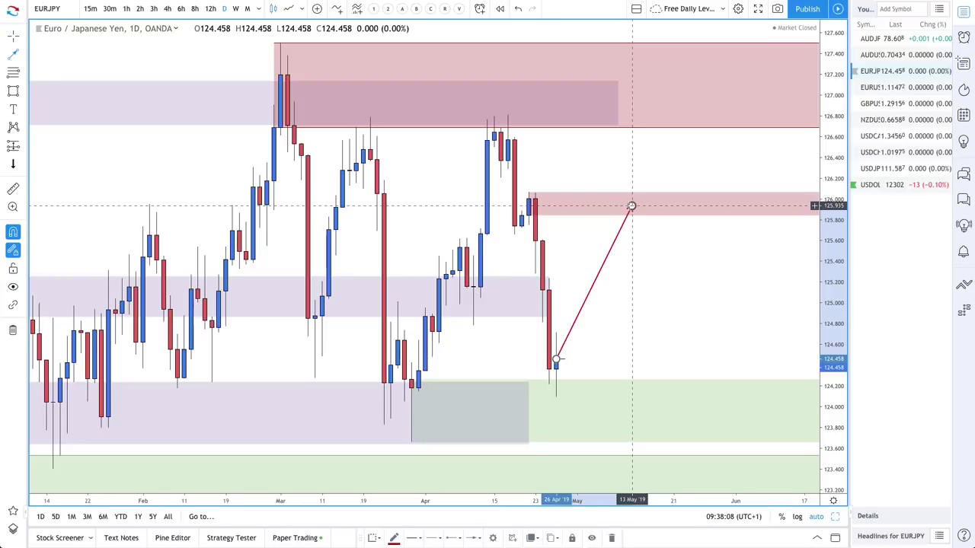
pyautogui.doubleClick(693, 340)
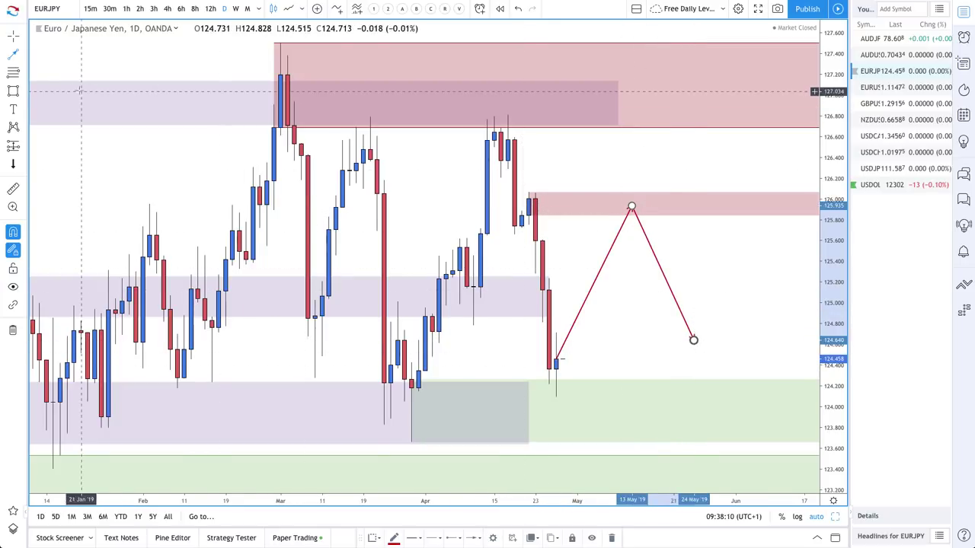
# - Draw a red supply zone at 126.370–126.807 starting from the 17 April 2019 candle
pyautogui.click(13, 72)
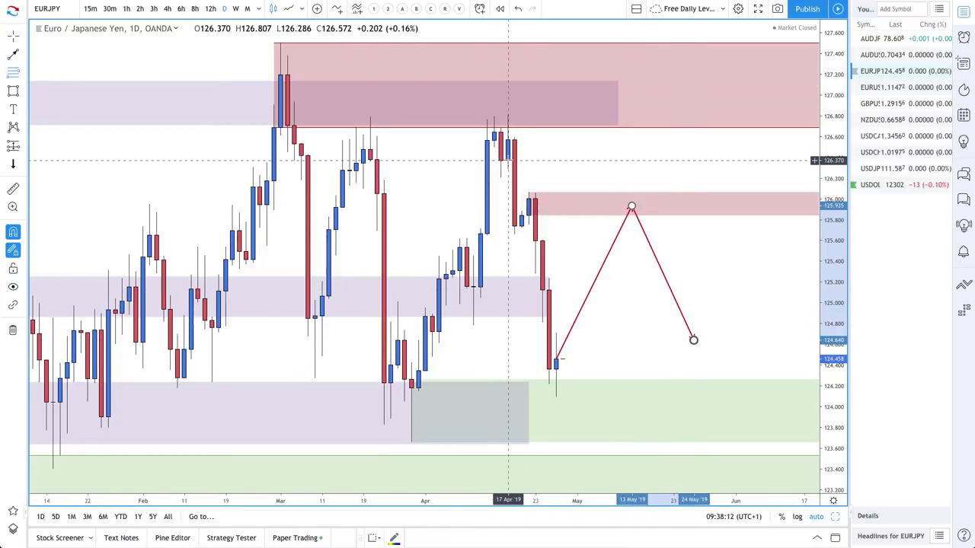
pyautogui.click(508, 160)
pyautogui.click(508, 115)
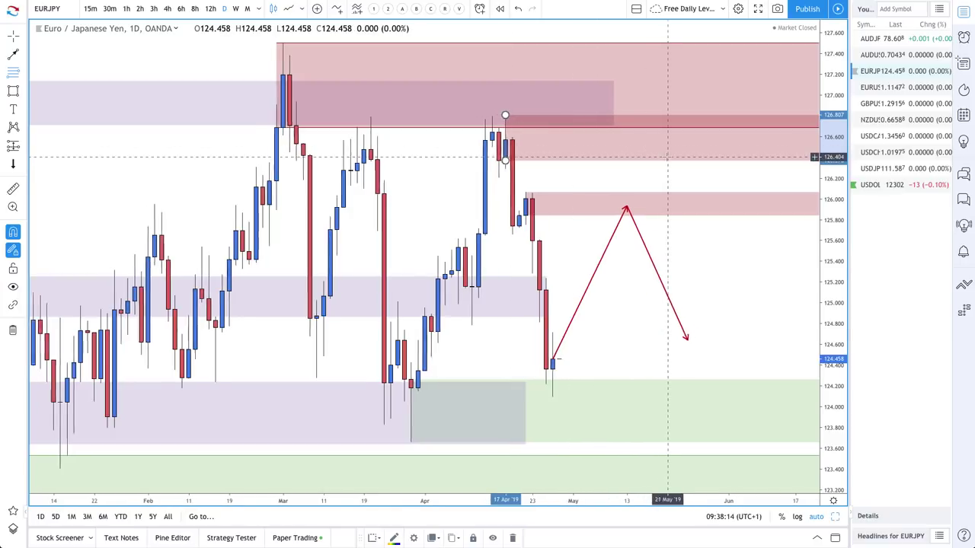
pyautogui.scroll(-1, 668, 156)
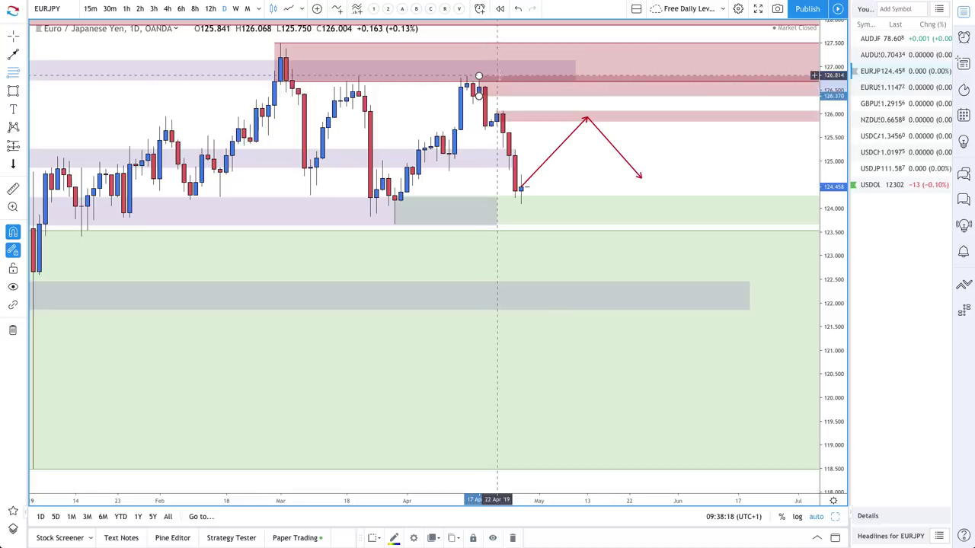
pyautogui.click(618, 88)
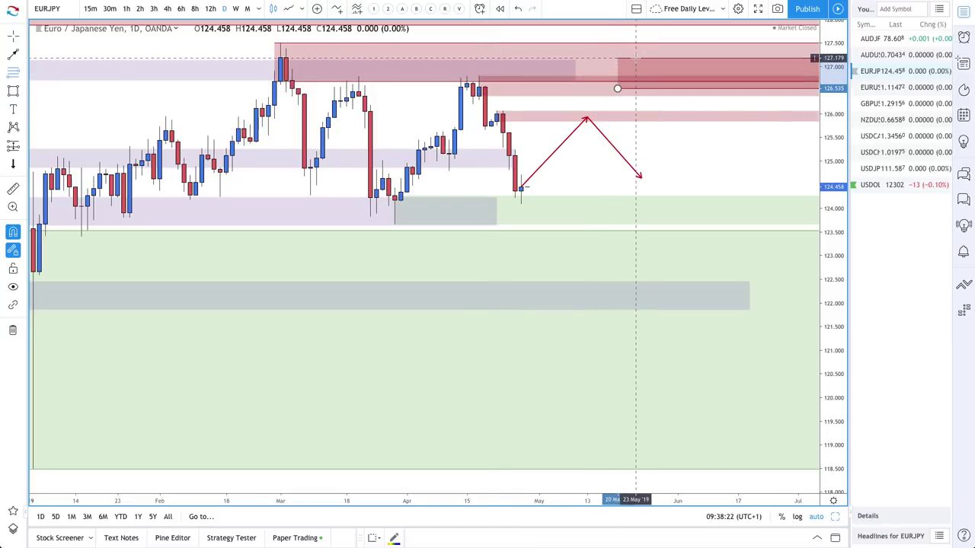
pyautogui.press('Escape')
# - Draw a short arrow pointing into the upper red zone, from 127.104 on 3 June back to 126.933 on 23 May 2019
pyautogui.click(24, 57)
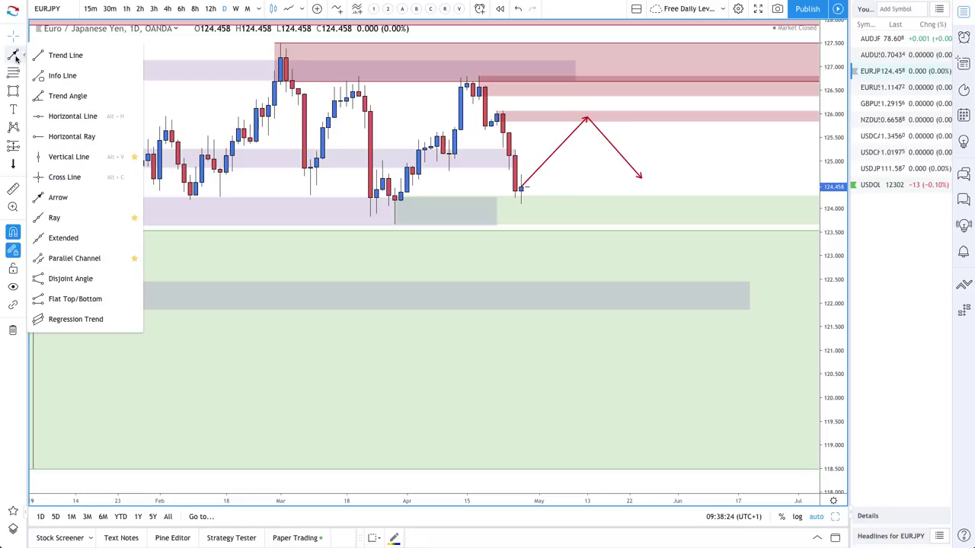
pyautogui.click(14, 57)
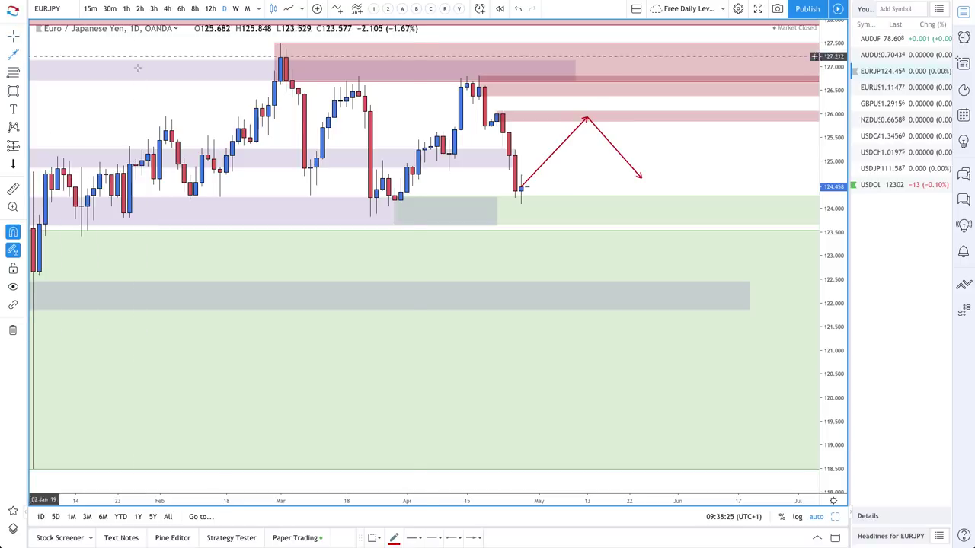
pyautogui.click(677, 61)
pyautogui.click(630, 72)
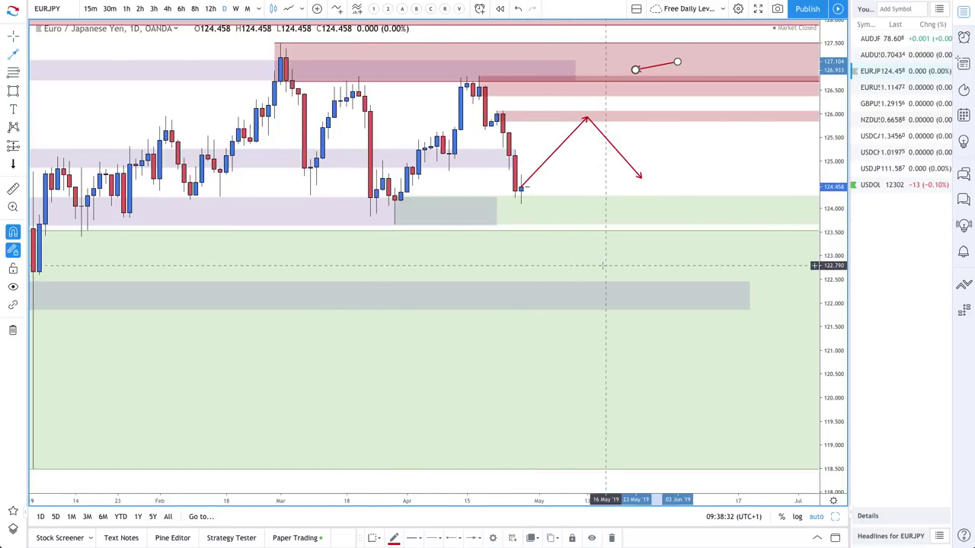
# - Extend the purple zone at 123.659–124.239 forward in time to 12 June 2019
pyautogui.scroll(-3, 598, 264)
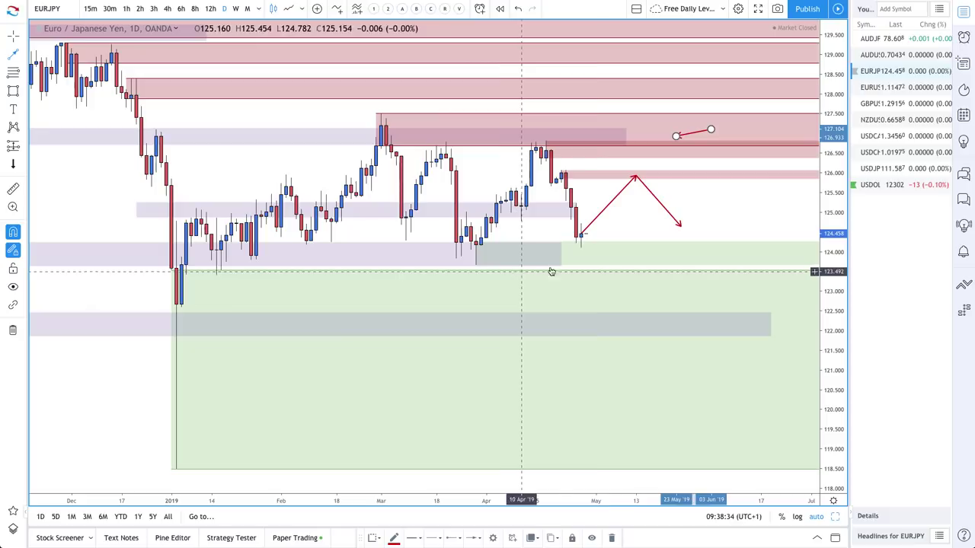
pyautogui.moveTo(561, 267); pyautogui.dragTo(746, 265)
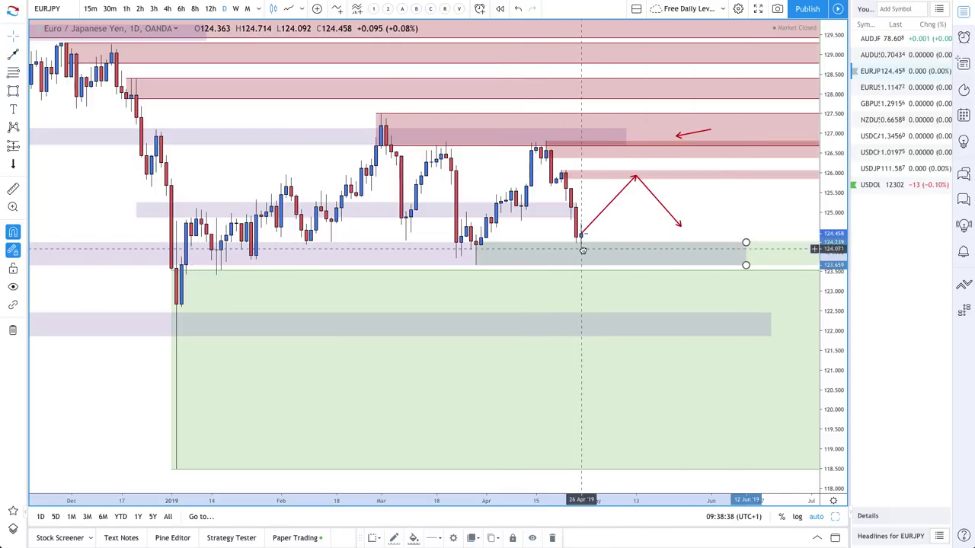
# - Draw projection arrows from the 26 April low down to 121.987 on 6 May, and up to 123.106 on 15 May 2019
pyautogui.click(13, 55)
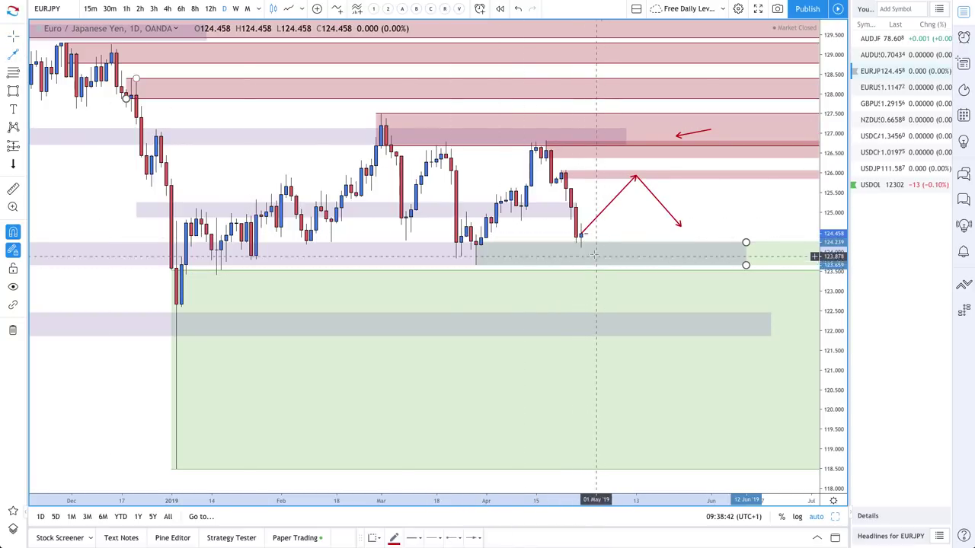
pyautogui.click(581, 237)
pyautogui.click(610, 331)
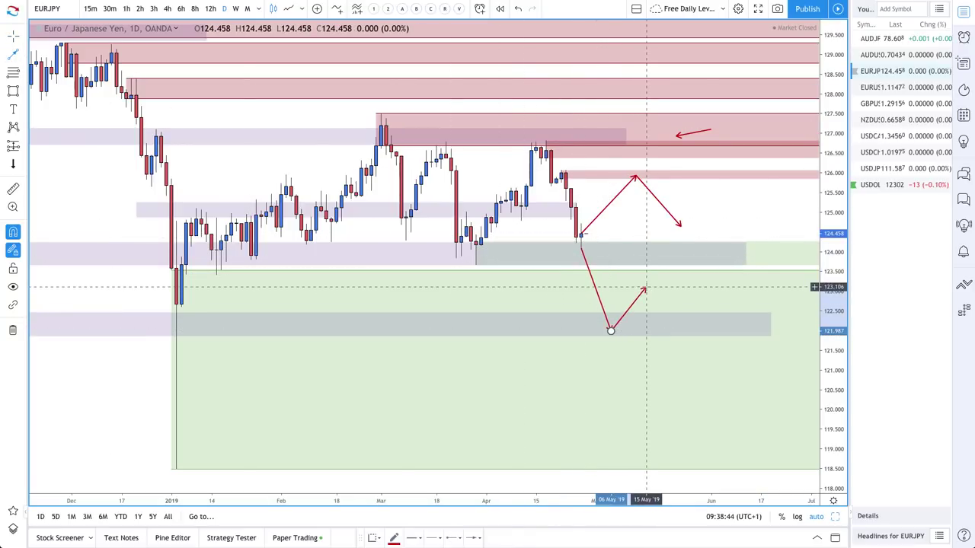
pyautogui.doubleClick(645, 288)
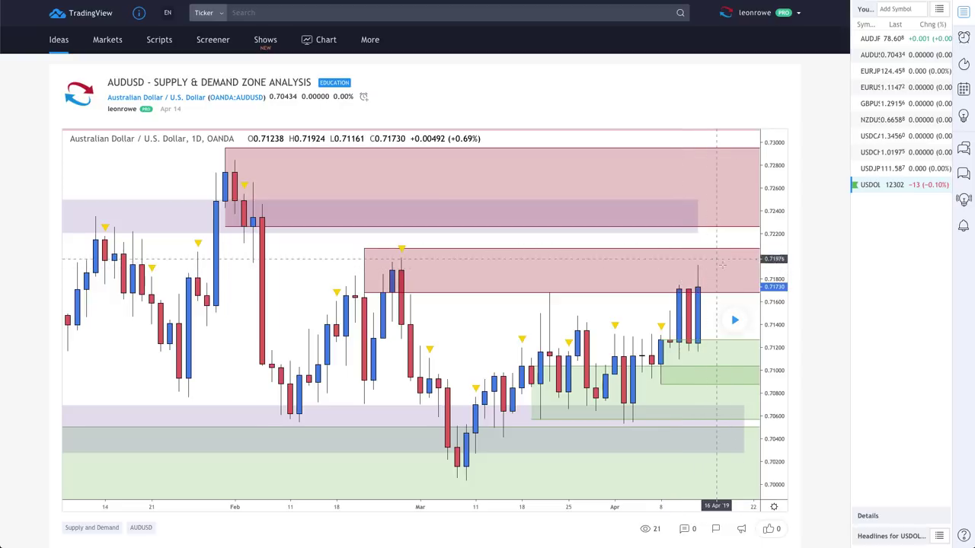
# - Play the published AUDUSD supply and demand idea forward
pyautogui.click(735, 321)
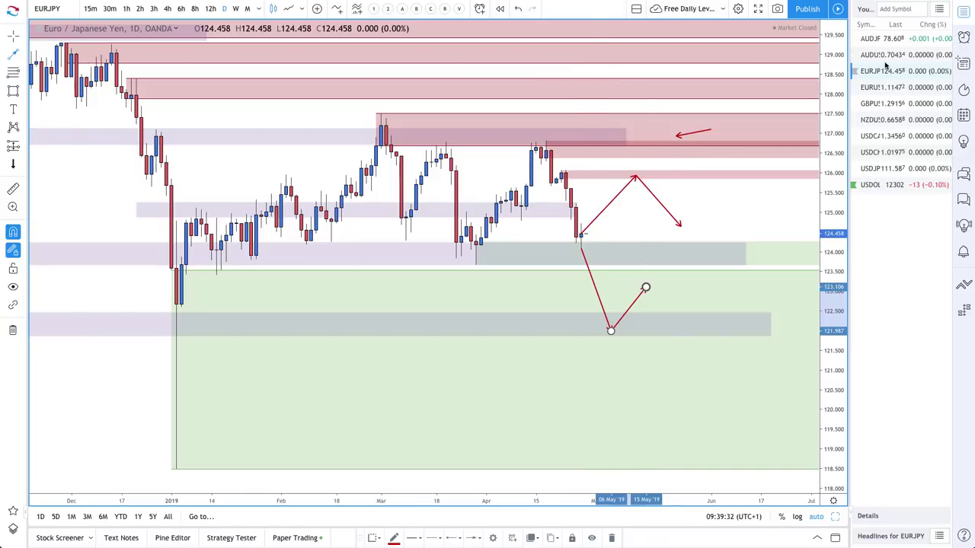
# - Open the AUDUSD chart and delete the broken green demand zone between about 0.7088 and 0.7128
pyautogui.click(863, 58)
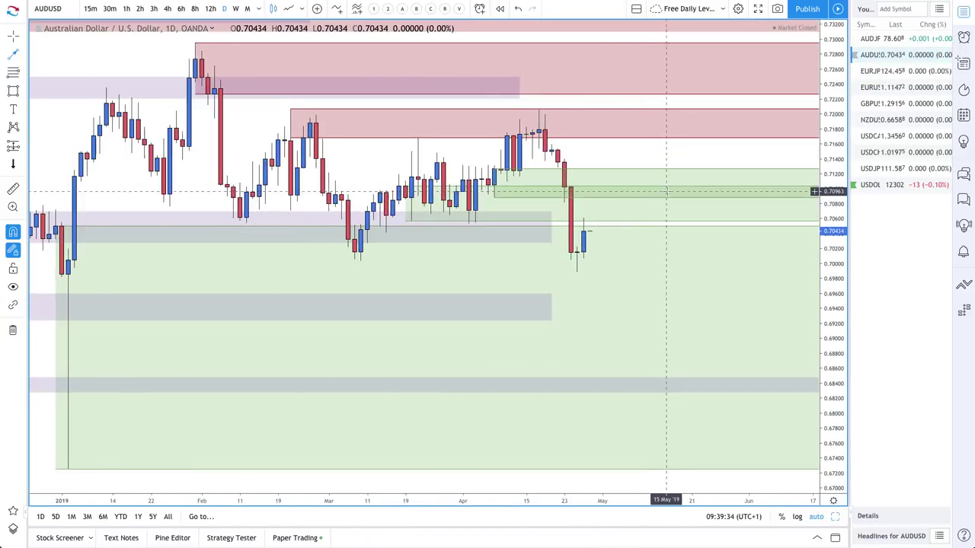
pyautogui.click(621, 170)
pyautogui.press('Delete')
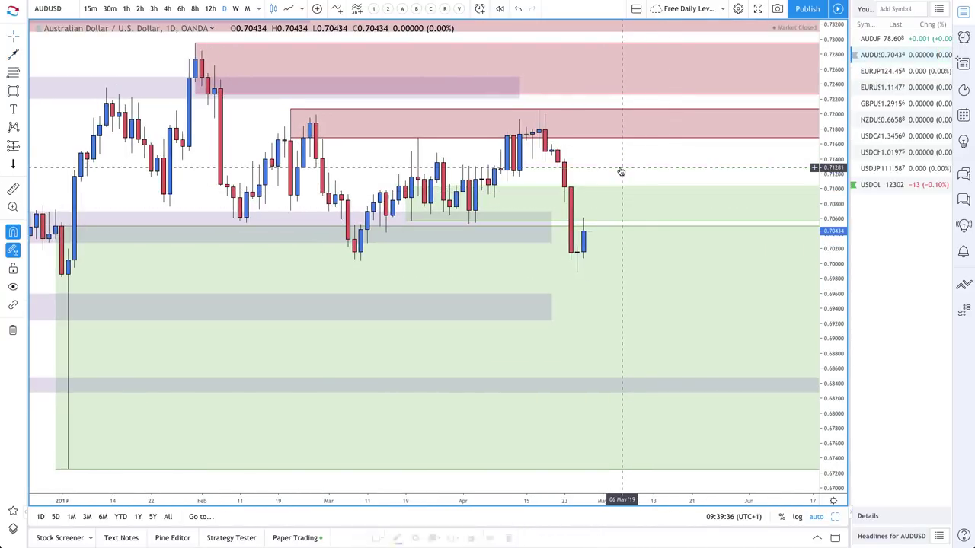
# - Delete the green demand zone between about 0.7056 and 0.7104 on the AUDUSD chart
pyautogui.click(614, 189)
pyautogui.press('Delete')
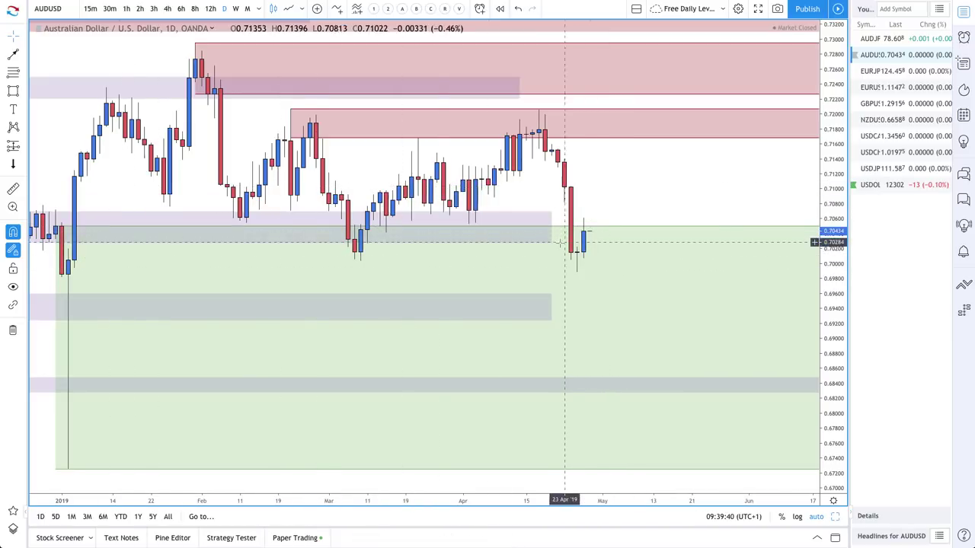
# - Extend the purple zone just above 0.7000 forward to 24 May 2019 and resize it to span 0.70067–0.70257
pyautogui.moveTo(552, 244); pyautogui.dragTo(714, 246)
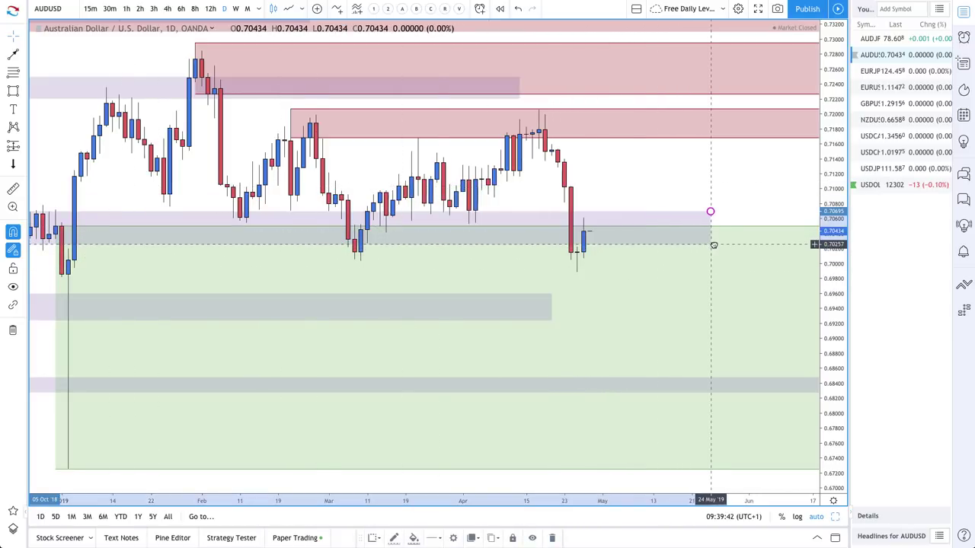
pyautogui.scroll(-3, 689, 217)
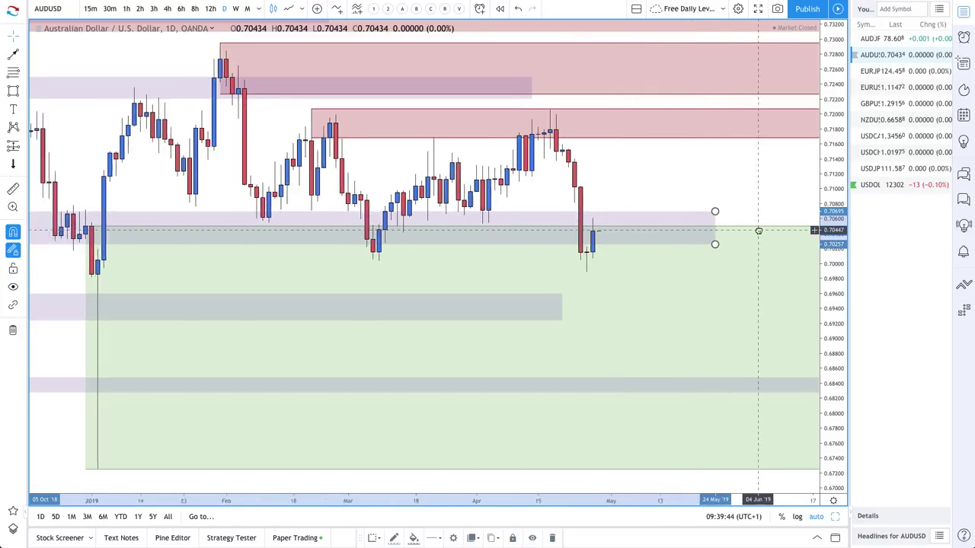
pyautogui.moveTo(736, 249); pyautogui.dragTo(736, 289)
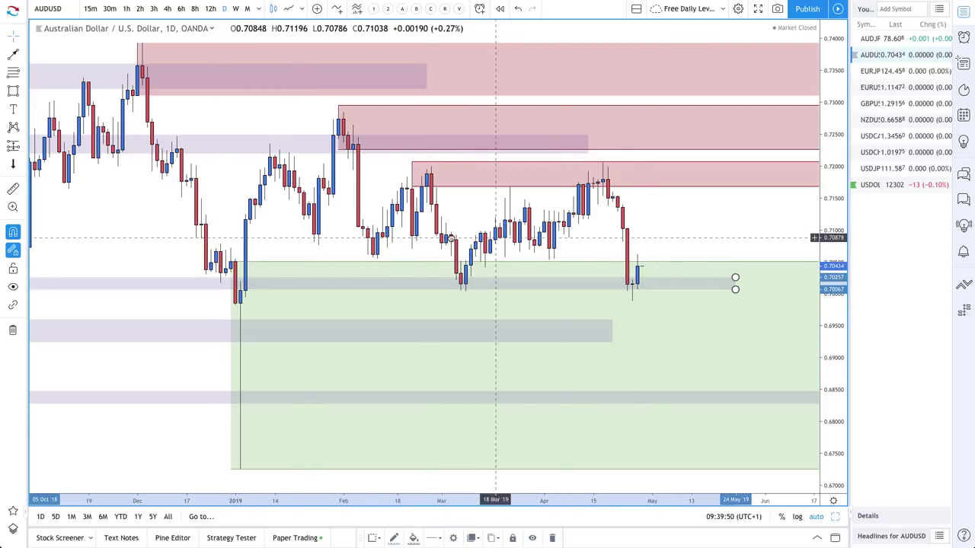
# - Extend the purple zone at 0.69237–0.69566 forward in time to 30 May 2019
pyautogui.moveTo(236, 263); pyautogui.dragTo(392, 252)
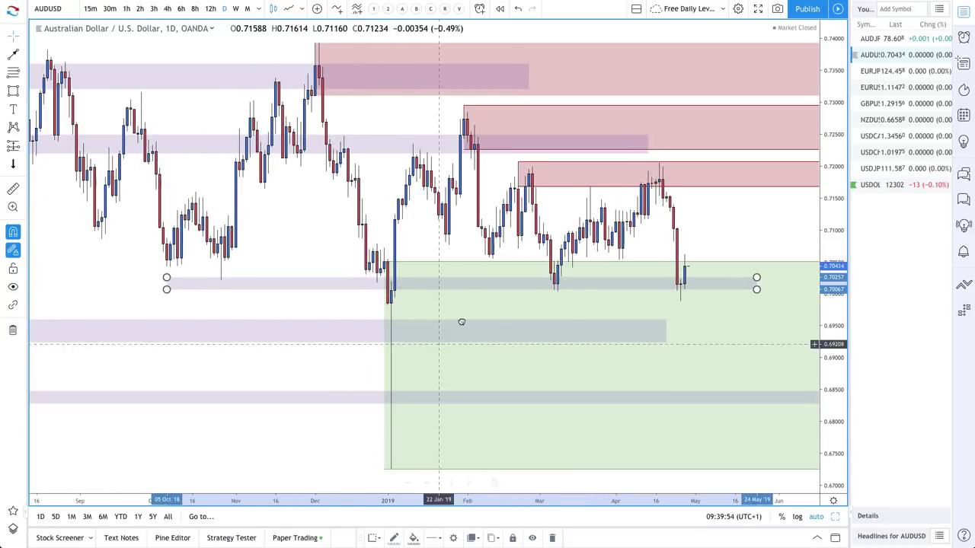
pyautogui.scroll(2, 492, 320)
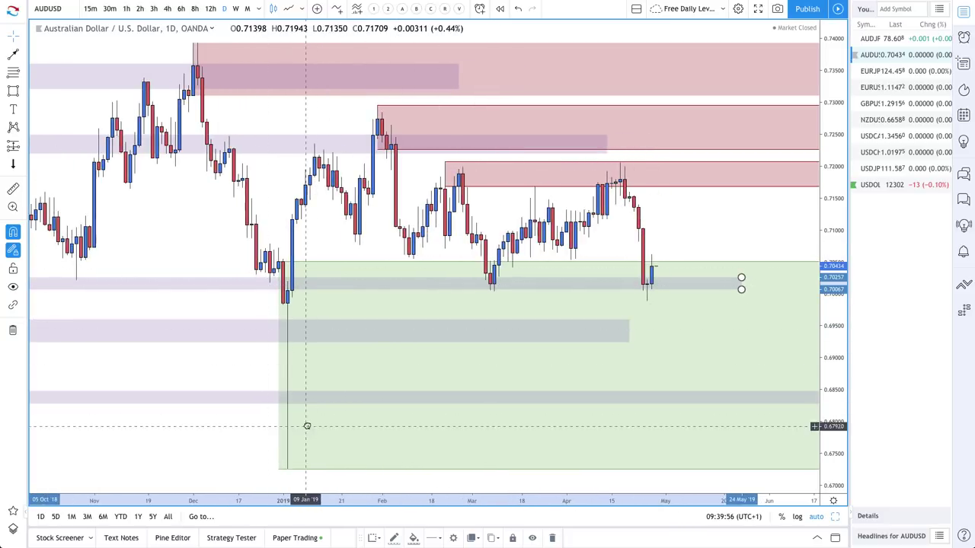
pyautogui.scroll(3, 427, 407)
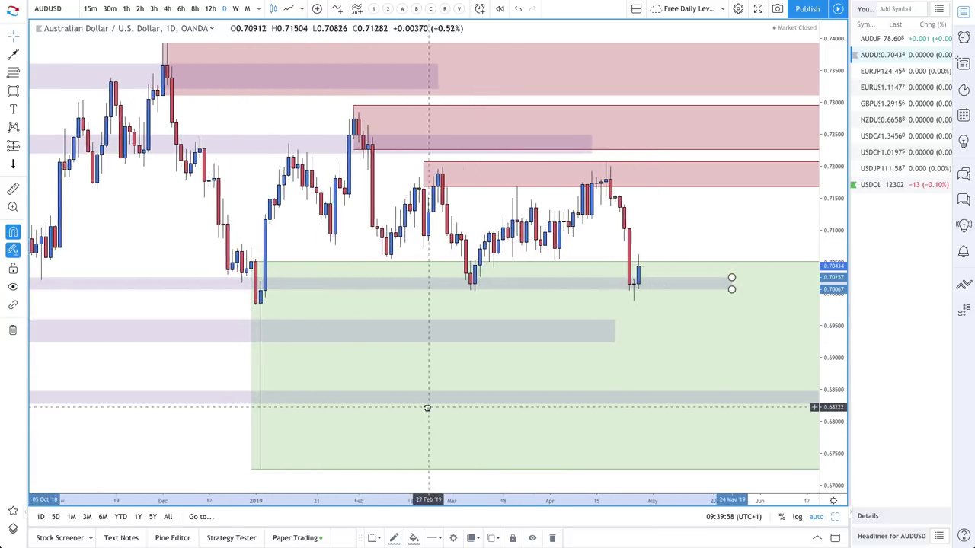
pyautogui.scroll(-3, 460, 352)
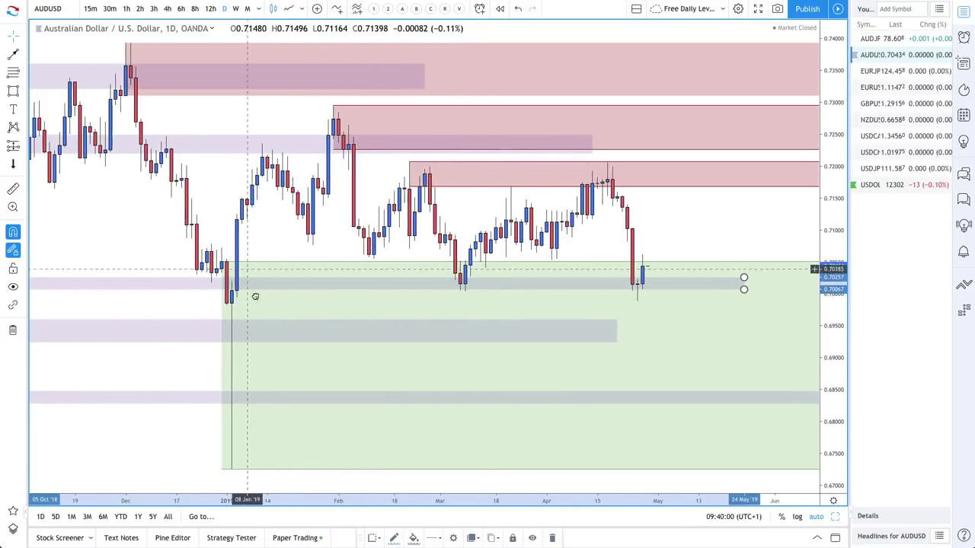
pyautogui.scroll(2, 636, 306)
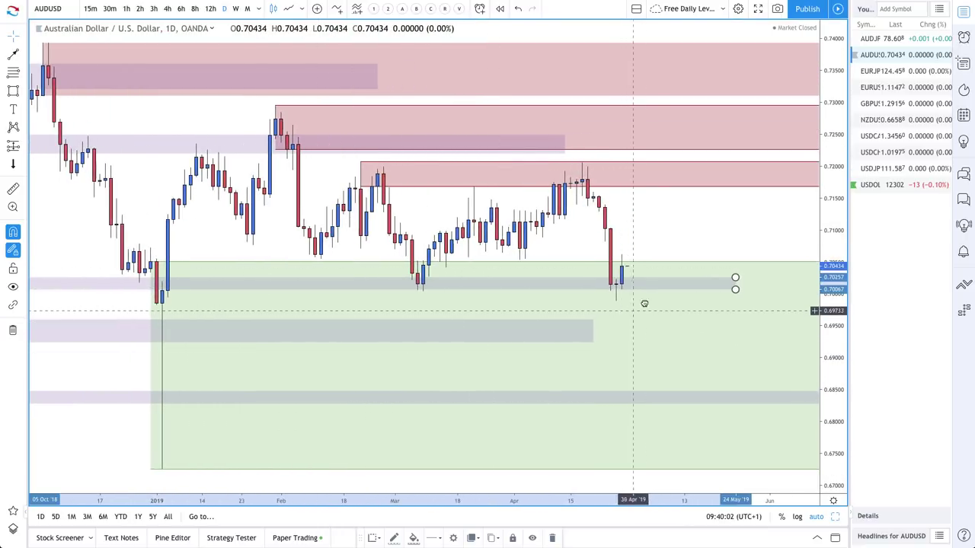
pyautogui.click(14, 56)
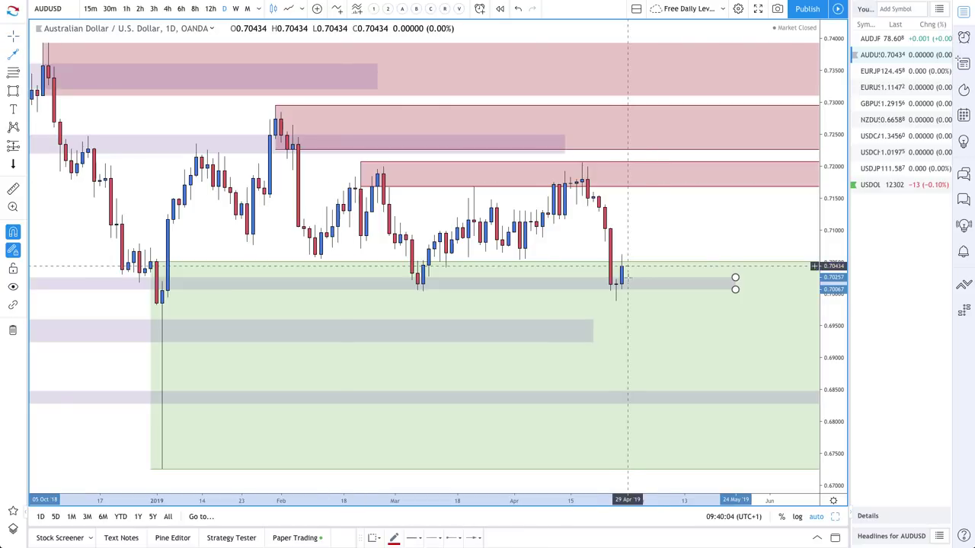
pyautogui.click(613, 323)
pyautogui.moveTo(593, 320); pyautogui.dragTo(754, 322)
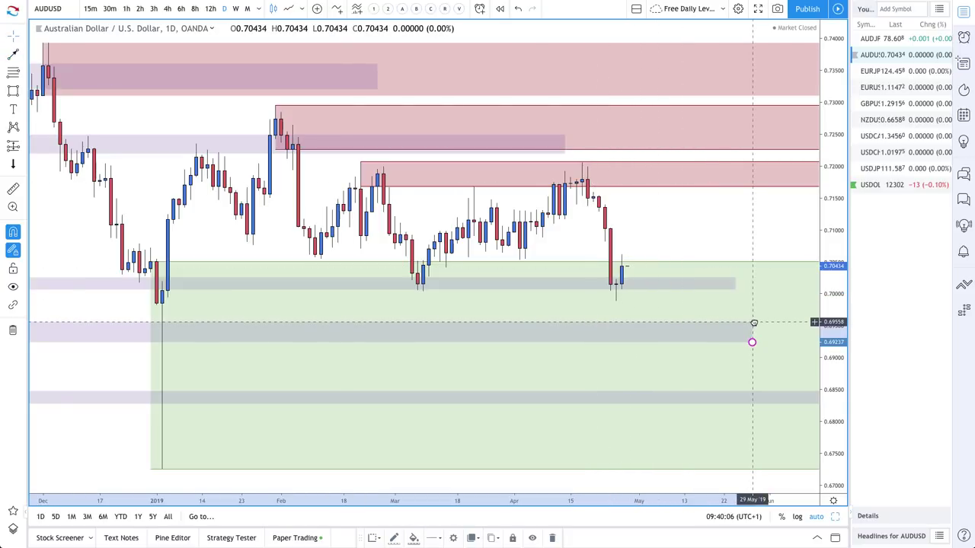
# - Draw three upward projection arrows from the purple zones: 0.70148 to 0.71021, 0.69264 to 0.70171, and 0.68405 to 0.69129
pyautogui.click(14, 54)
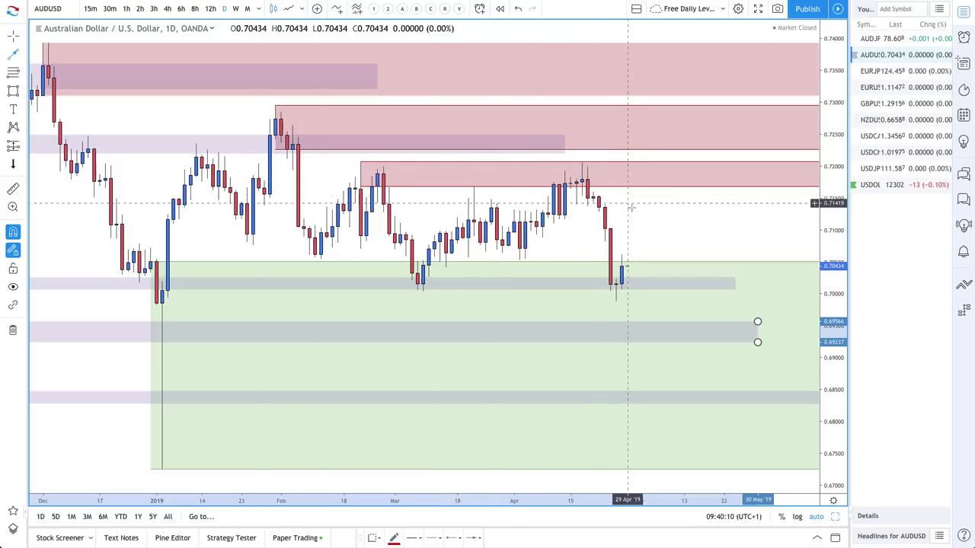
pyautogui.click(616, 284)
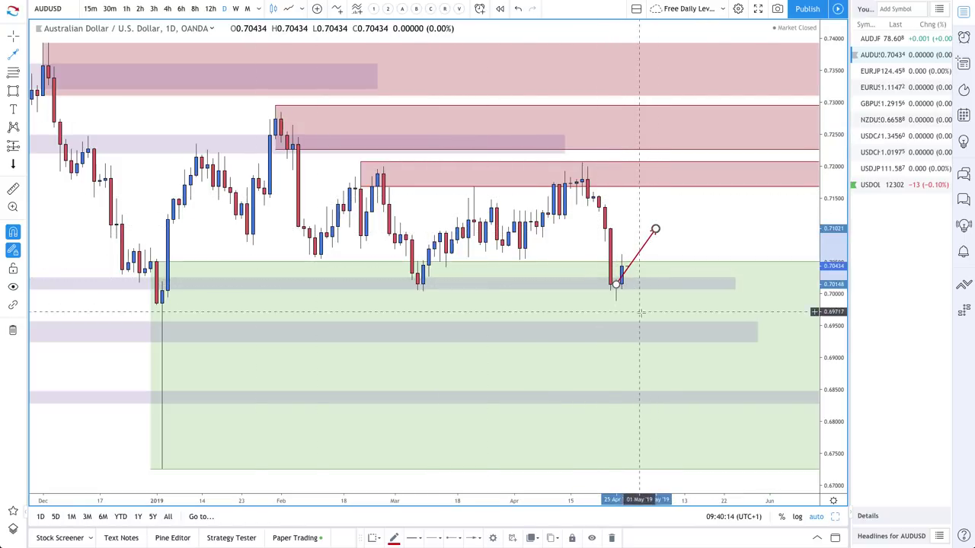
pyautogui.click(627, 341)
pyautogui.click(684, 283)
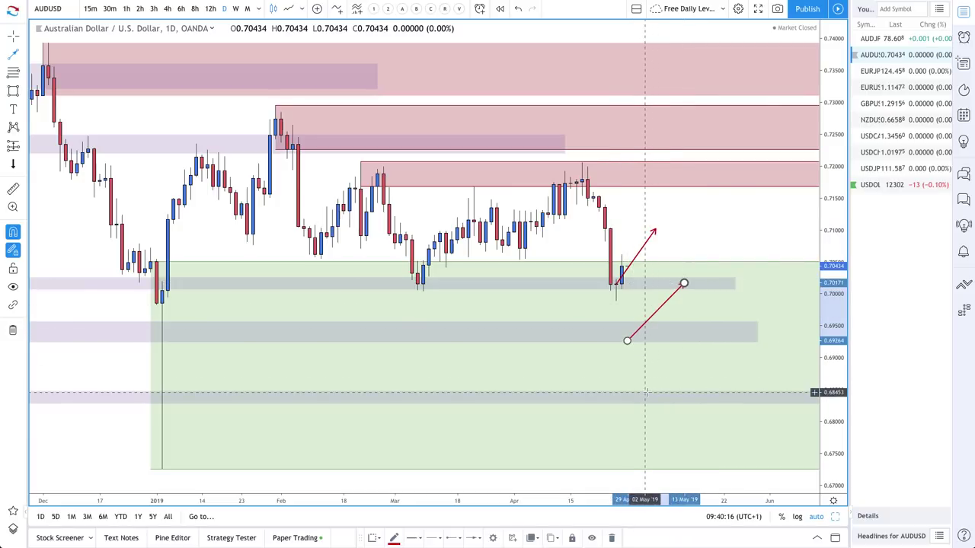
pyautogui.click(644, 395)
pyautogui.click(689, 349)
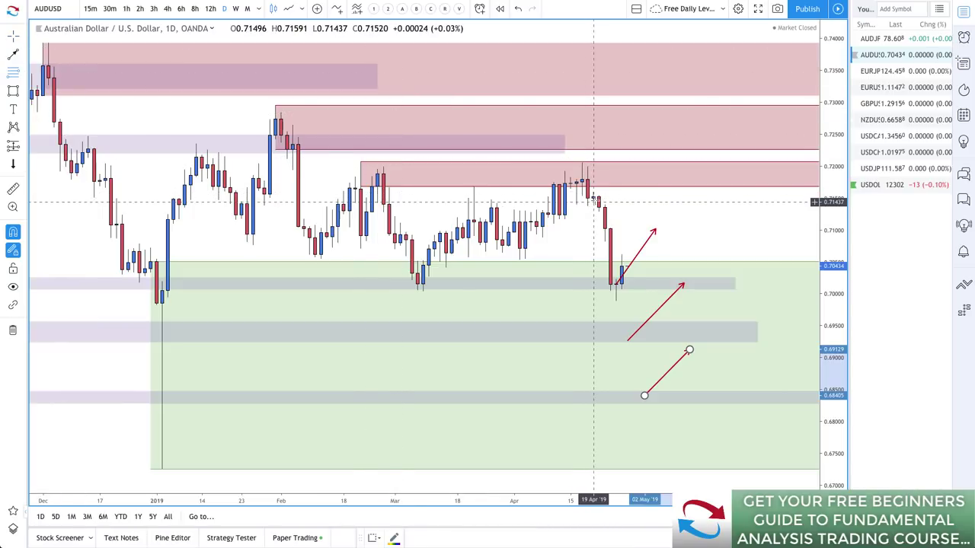
# - Add a red supply zone starting at the 19 April 2019 candle, spanning 0.71496–0.71591
pyautogui.moveTo(594, 202); pyautogui.dragTo(595, 192)
pyautogui.scroll(3, 639, 189)
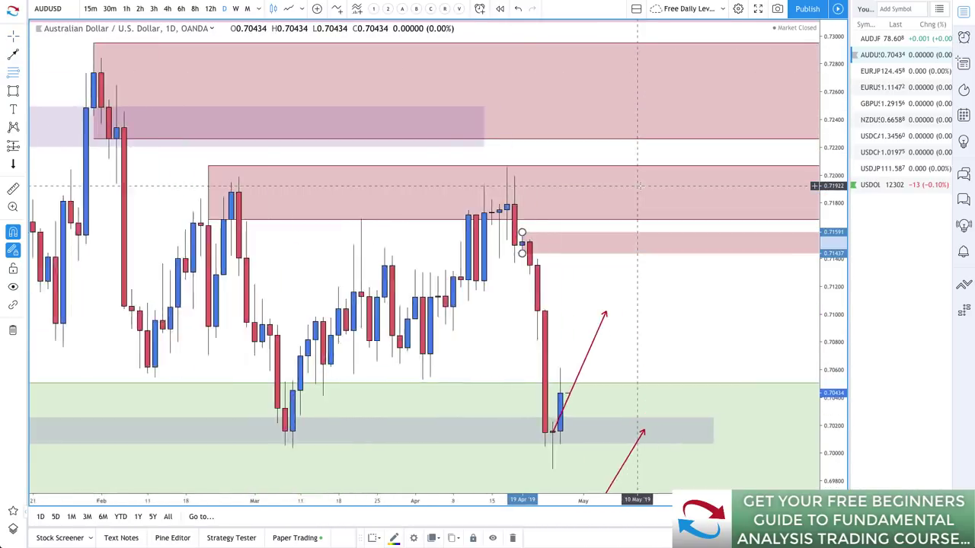
pyautogui.scroll(2, 638, 186)
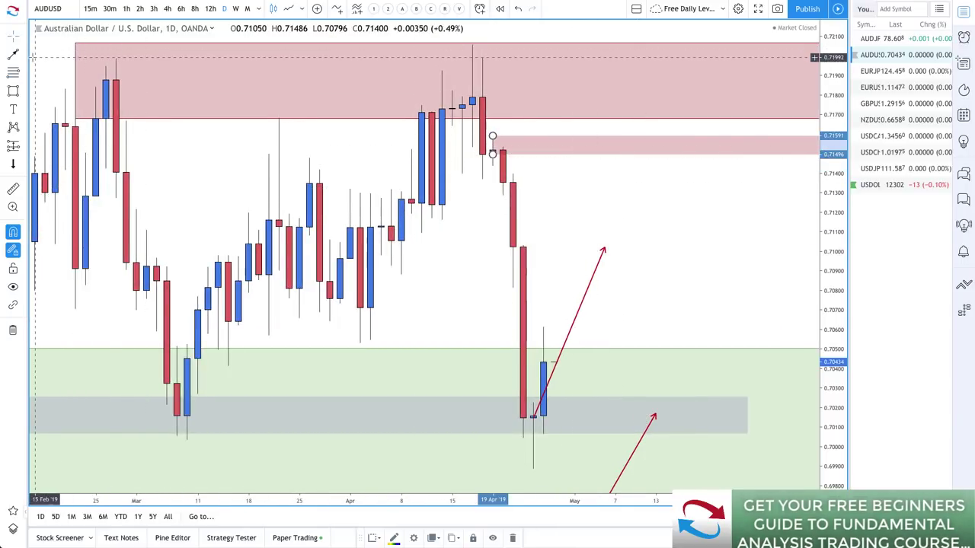
pyautogui.scroll(-2, 589, 300)
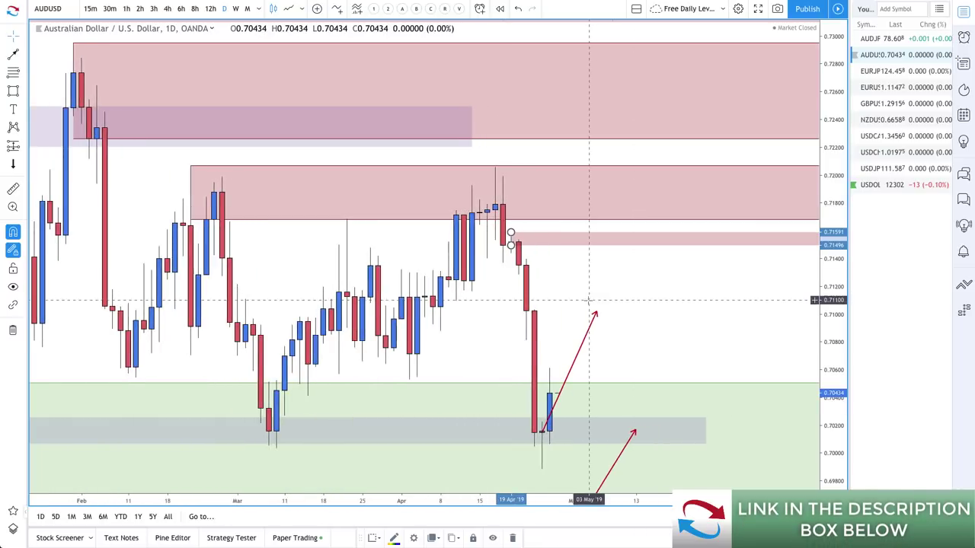
# - Continue the upper arrow path from 0.70990 down to about 0.6947 on 10 May, up to 0.70847, and down to 0.69762
pyautogui.scroll(-2, 659, 287)
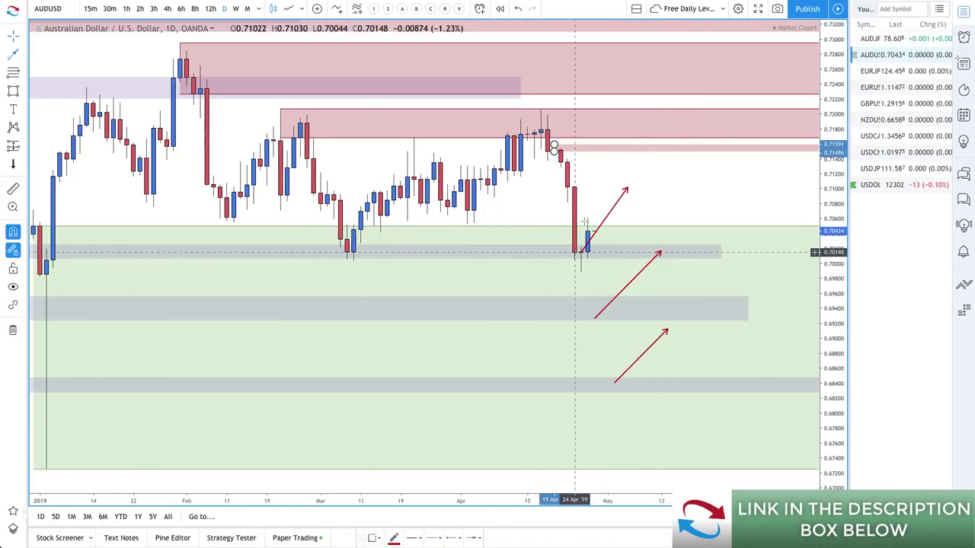
pyautogui.moveTo(627, 190); pyautogui.dragTo(654, 301)
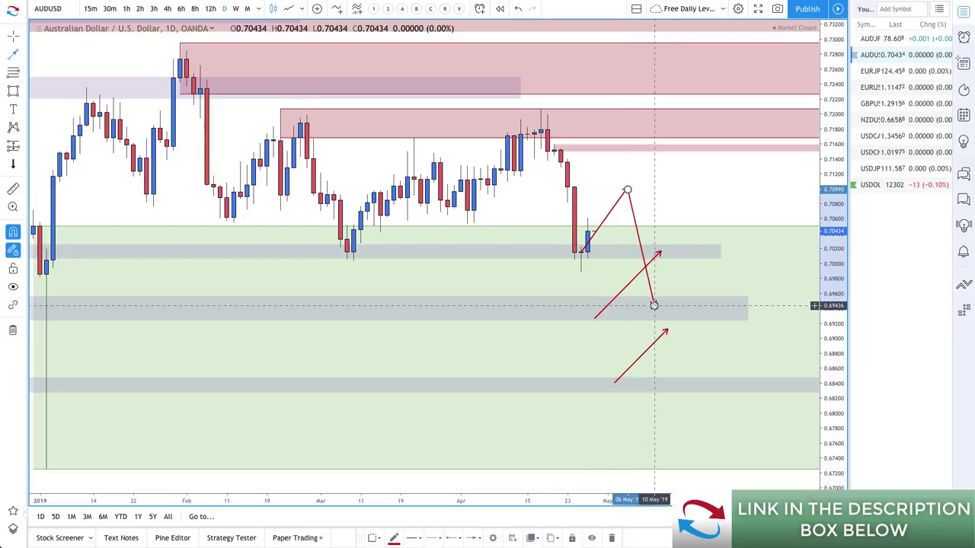
pyautogui.click(654, 305)
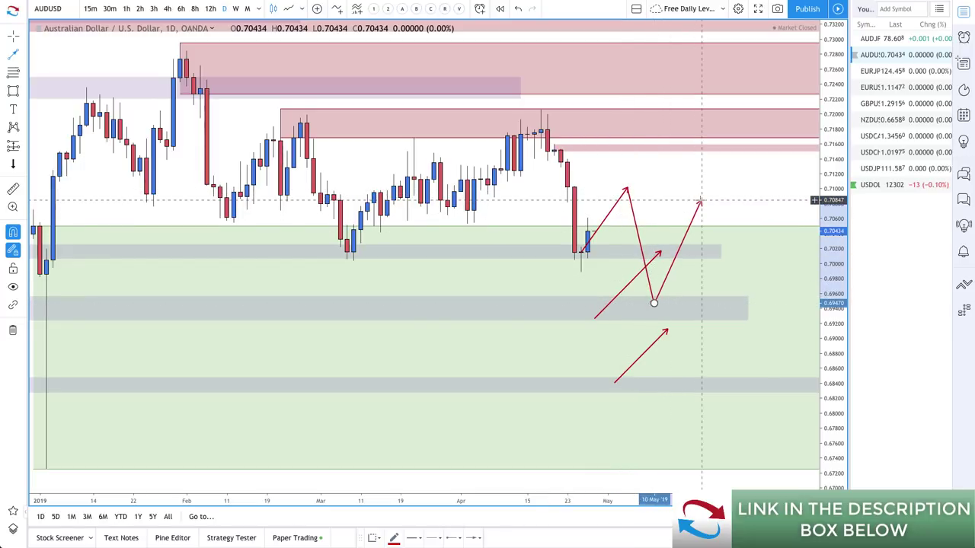
pyautogui.click(701, 201)
pyautogui.doubleClick(741, 281)
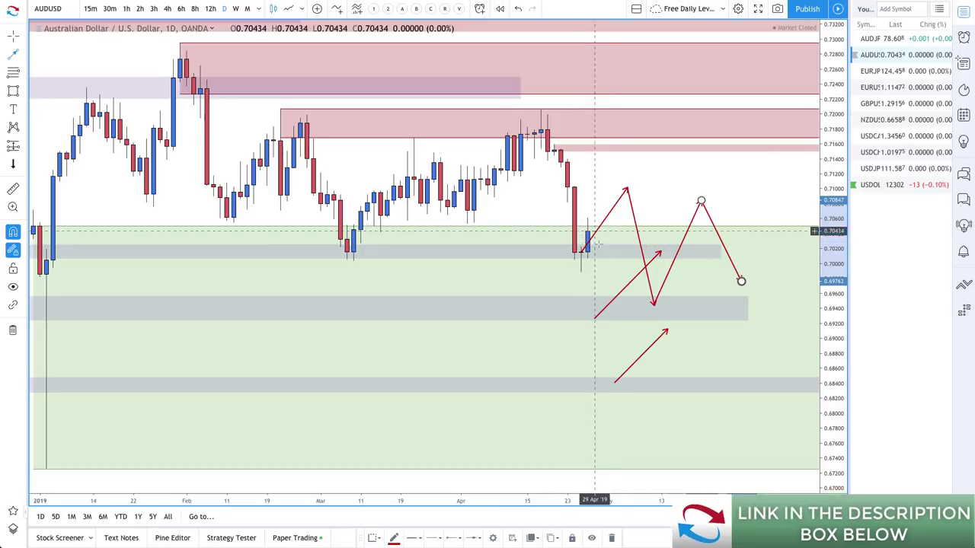
# - Draw arrows from the 25 April candle down to about 0.6929 and up to 0.70203, removing the short extra downward arrow
pyautogui.click(581, 251)
pyautogui.click(599, 315)
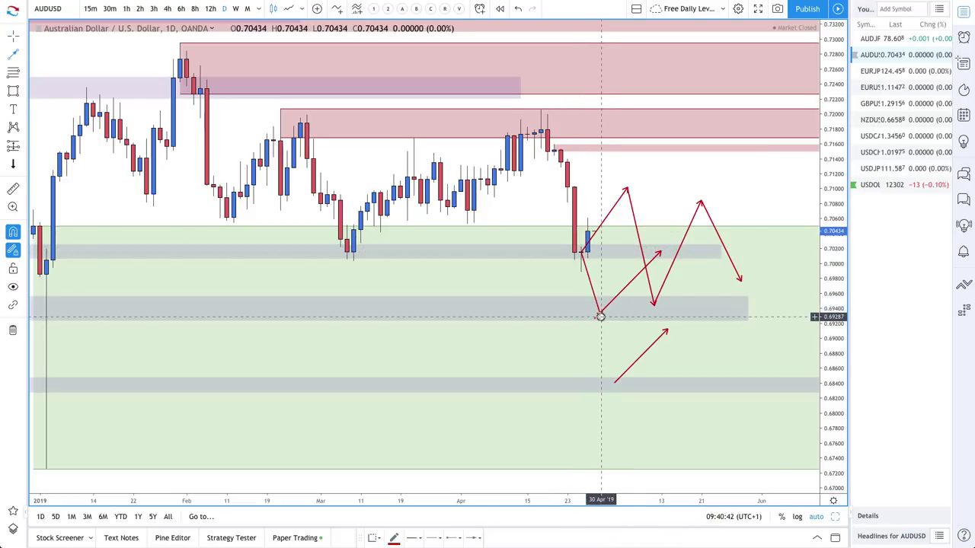
pyautogui.click(621, 248)
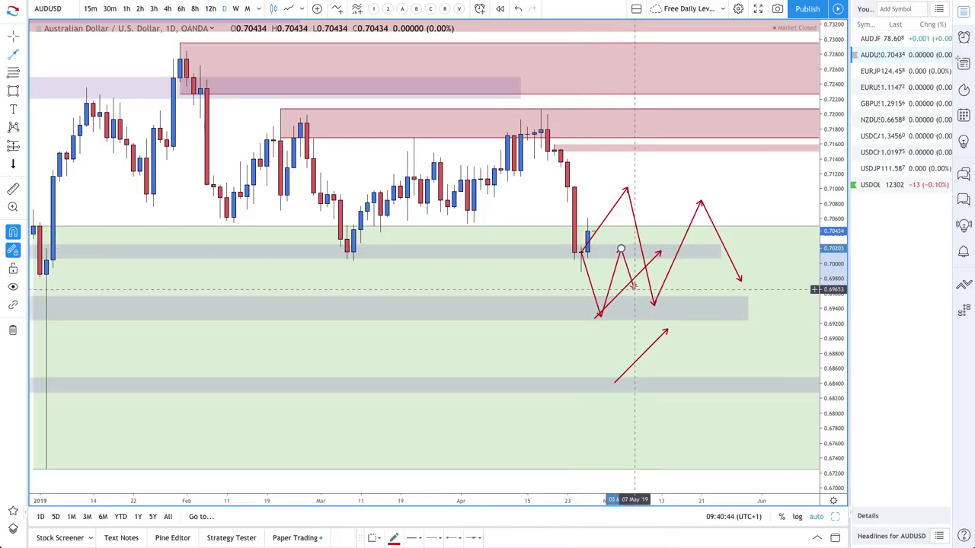
pyautogui.click(633, 284)
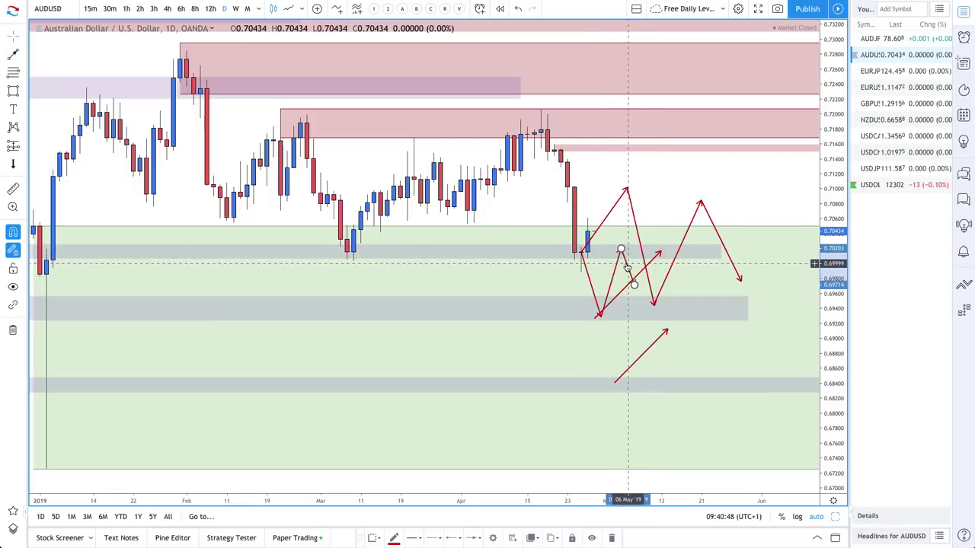
pyautogui.press('Escape')
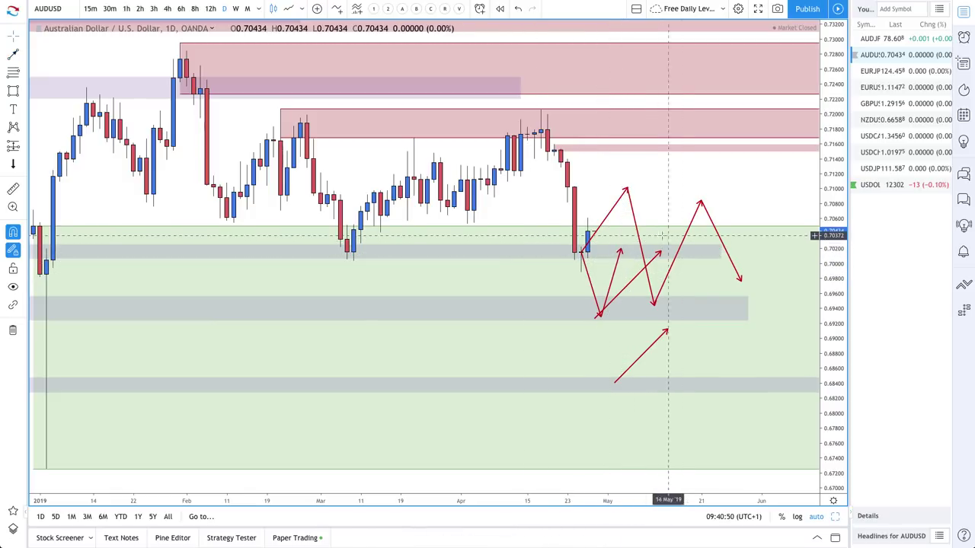
# - Play the published AUDJPY supply and demand idea forward
pyautogui.scroll(3, 632, 251)
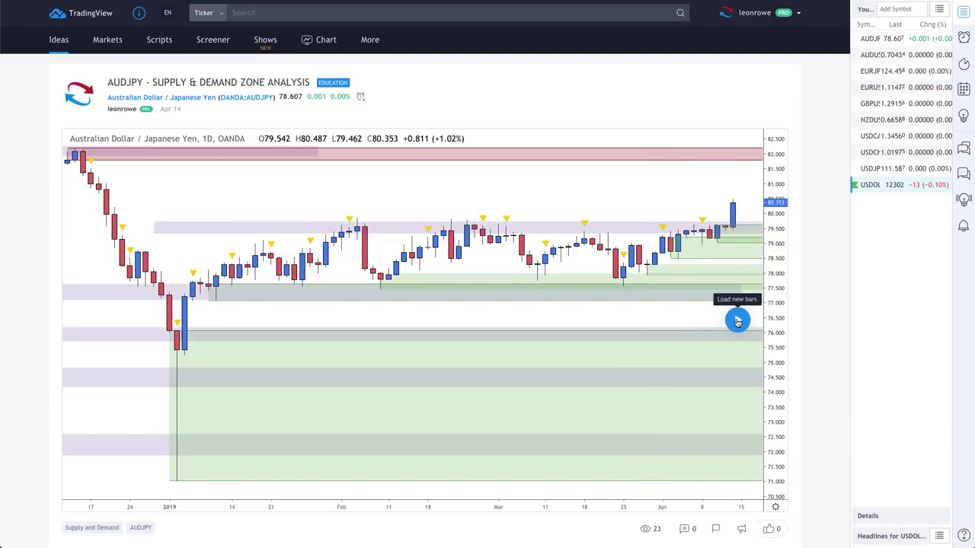
pyautogui.click(737, 321)
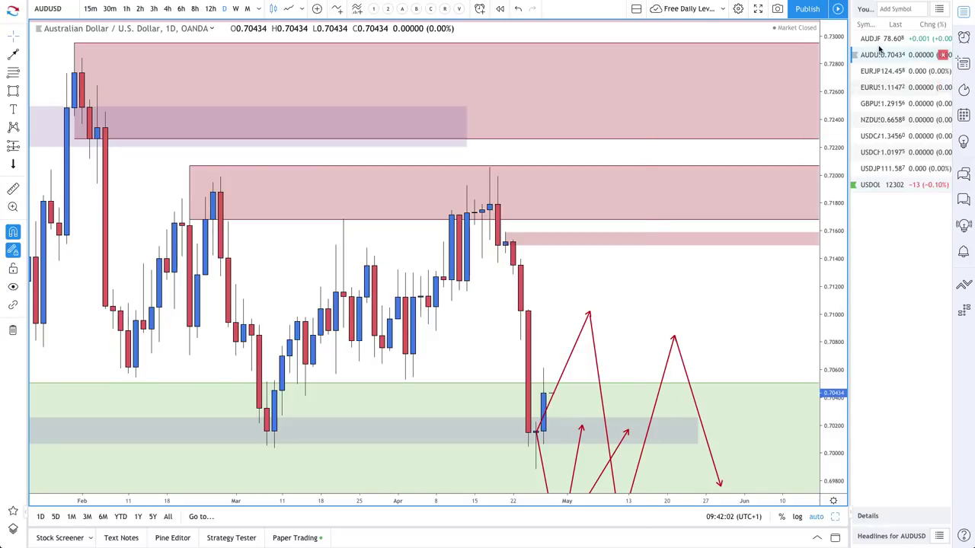
# - Open the AUDJPY chart and delete the two broken green demand zones and the purple zone between about 78.5 and 79.7
pyautogui.click(878, 38)
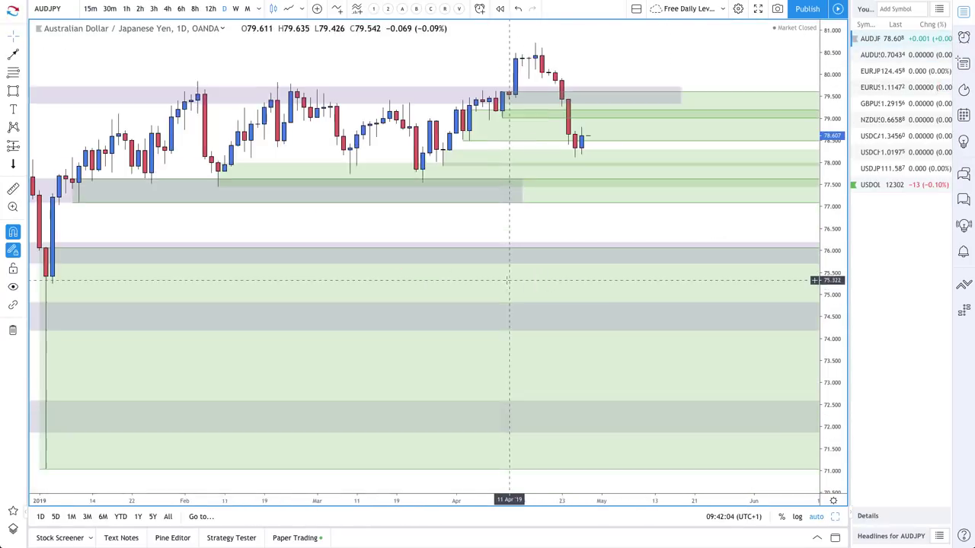
pyautogui.scroll(3, 524, 166)
pyautogui.rightClick(500, 311)
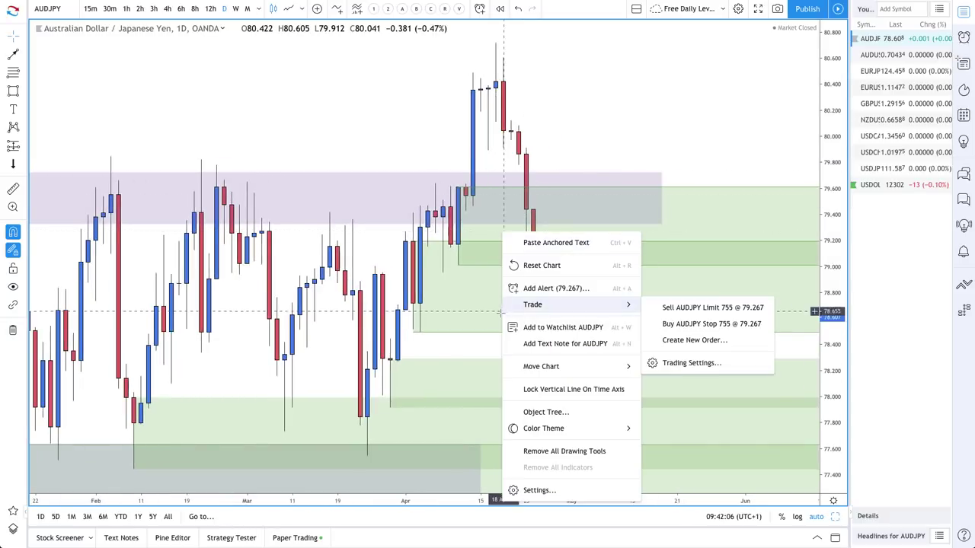
pyautogui.click(473, 336)
pyautogui.moveTo(472, 336); pyautogui.dragTo(476, 336)
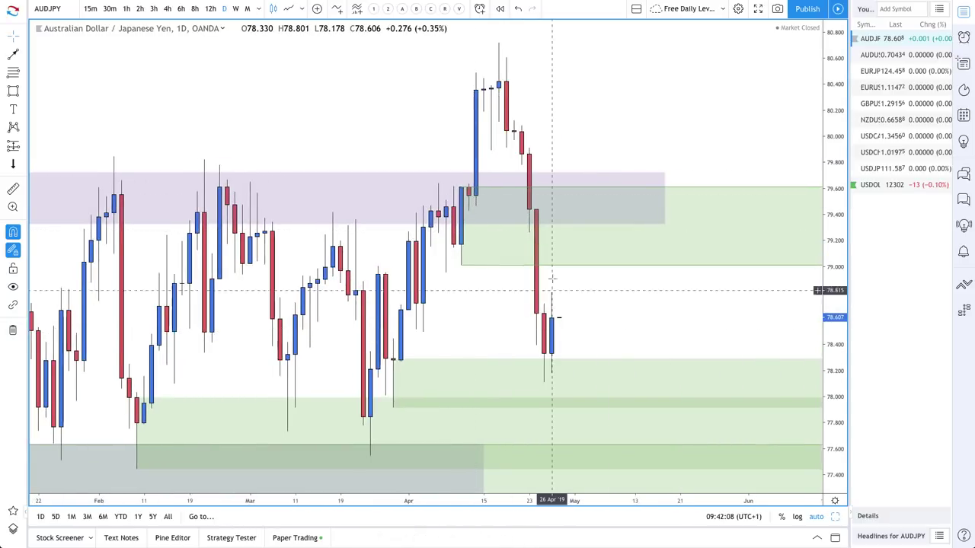
pyautogui.press('Delete')
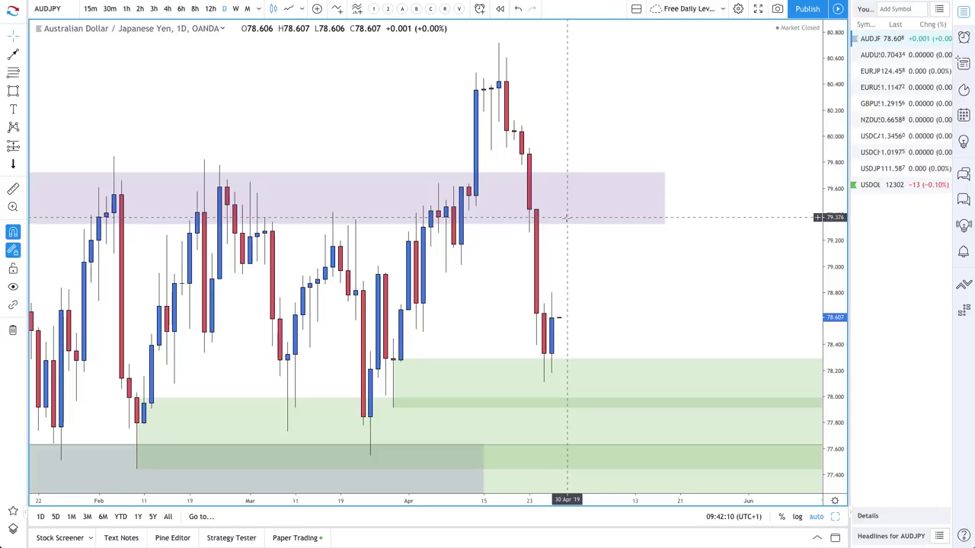
pyautogui.press('Delete')
# - Draw a downward arrow from 78.330 on 26 April to 77.074 on 2 May, followed by an upward arrow to 77.903 on 14 May
pyautogui.scroll(-3, 552, 259)
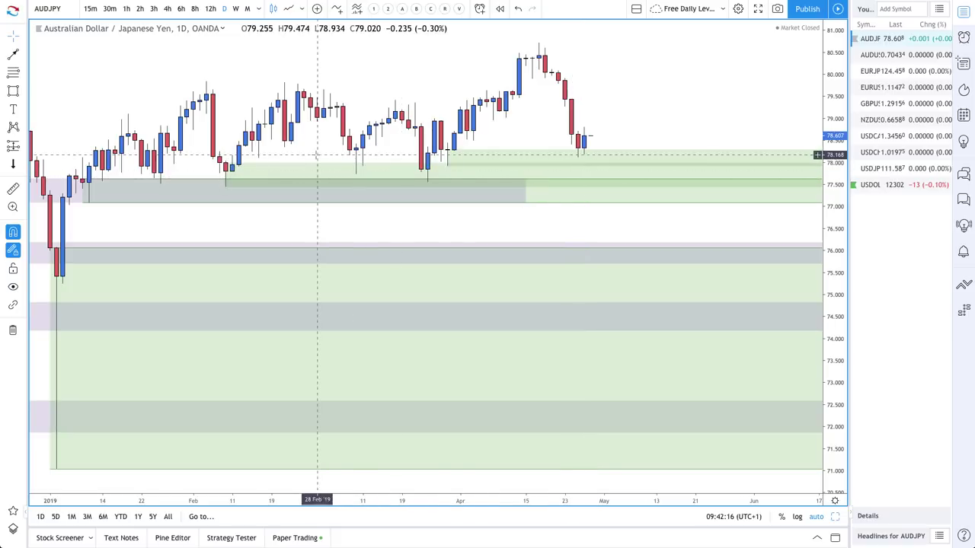
pyautogui.click(17, 55)
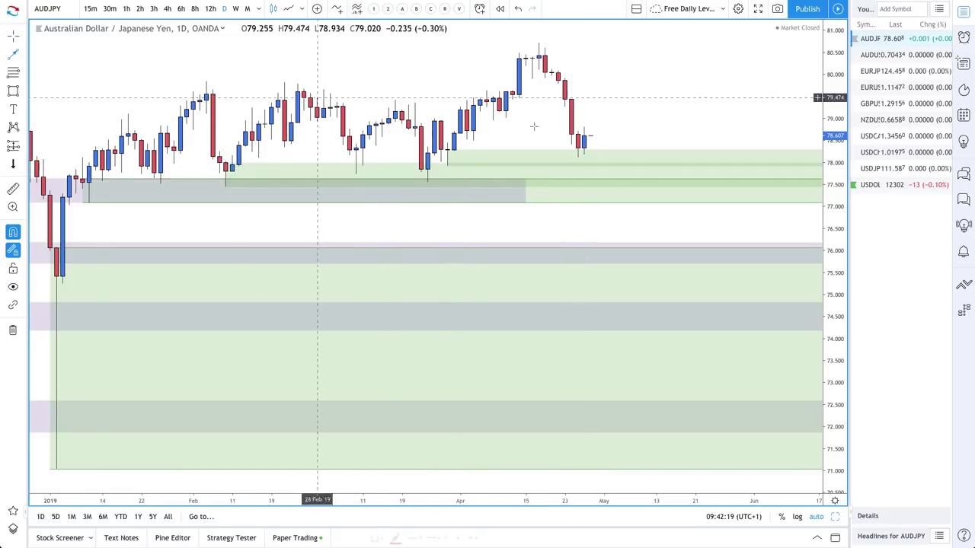
pyautogui.click(584, 148)
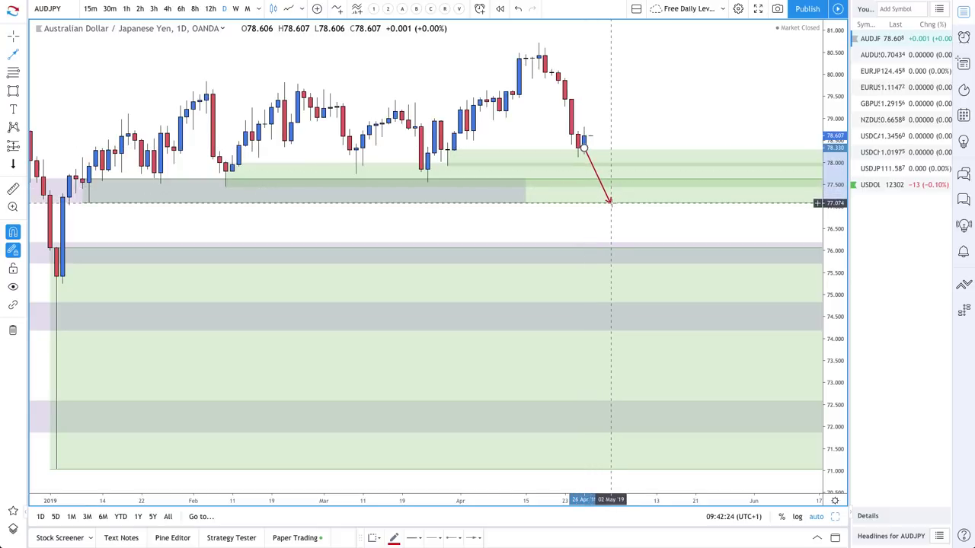
pyautogui.click(610, 203)
pyautogui.doubleClick(661, 166)
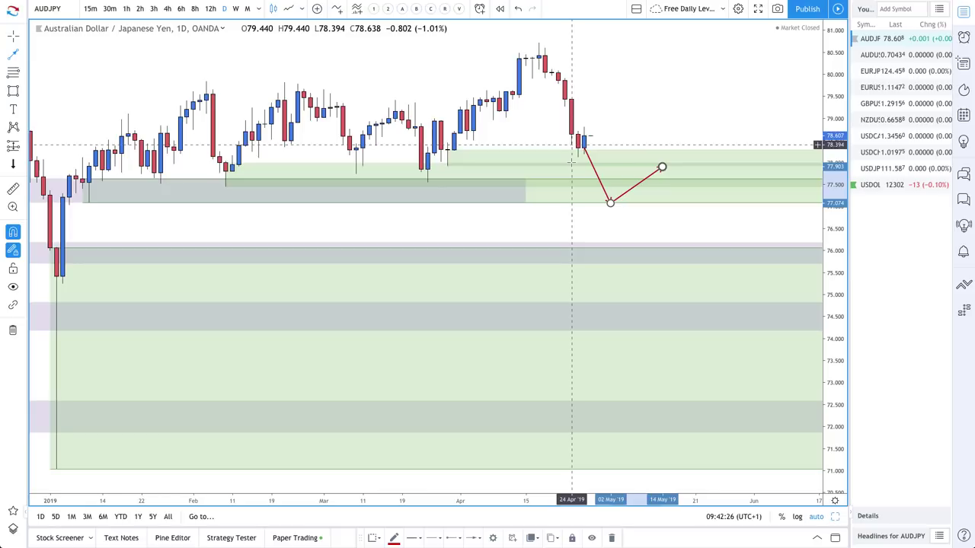
# - Draw an alternative upward arrow from 78.330 on 26 April to about 79.252 on 3 May
pyautogui.scroll(1, 571, 163)
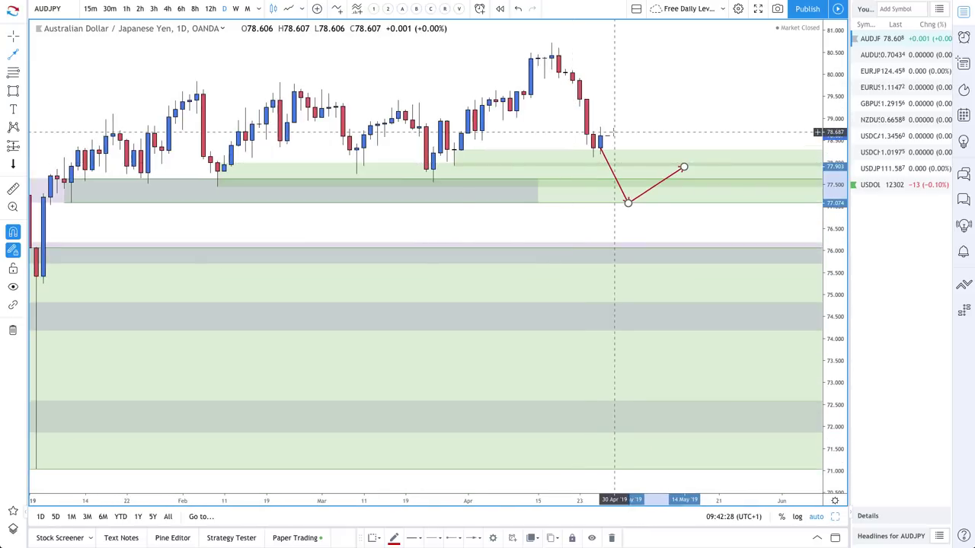
pyautogui.hscroll(-1, 461, 156)
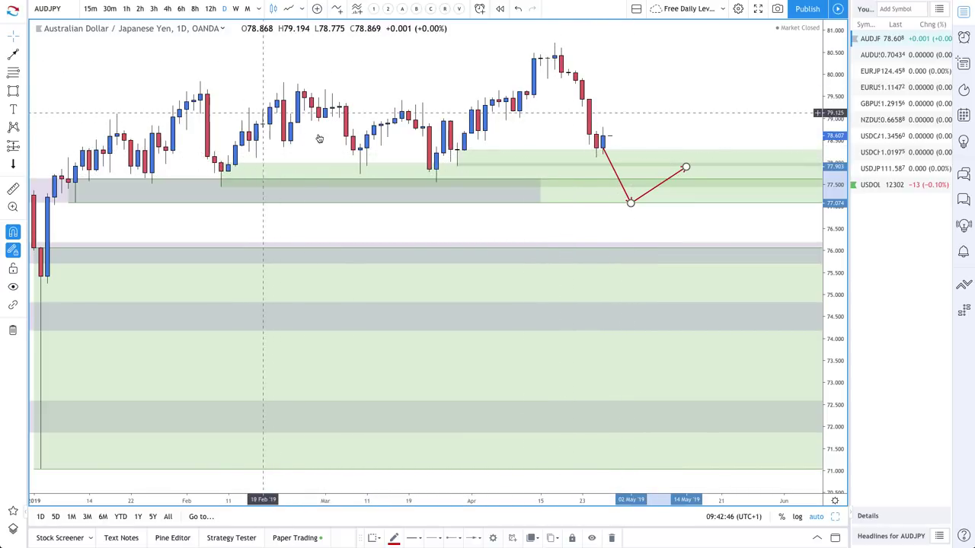
pyautogui.click(13, 56)
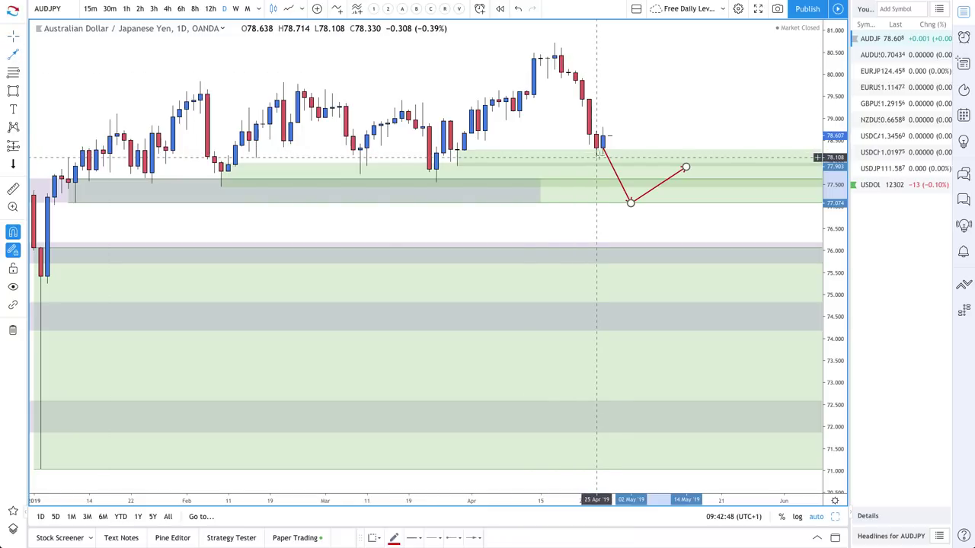
pyautogui.moveTo(604, 148); pyautogui.dragTo(637, 108)
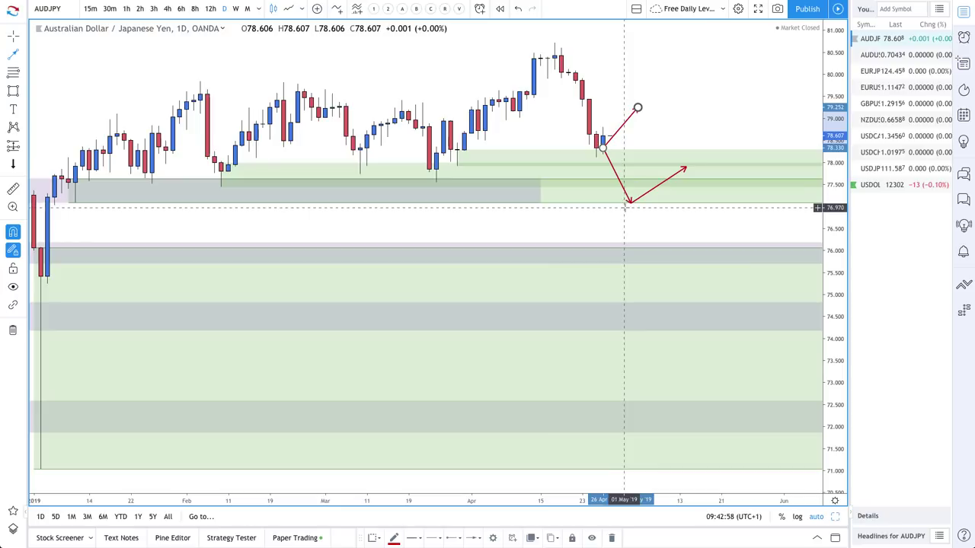
# - Mark a red supply zone at the mid-April high from 80.364 on 16 April to 80.718 on 17 April
pyautogui.scroll(3, 607, 107)
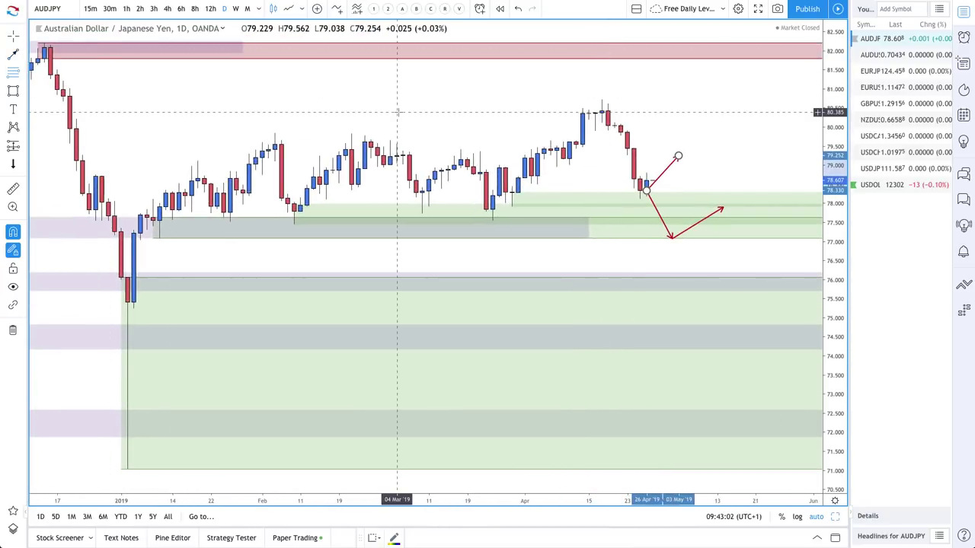
pyautogui.scroll(5, 396, 109)
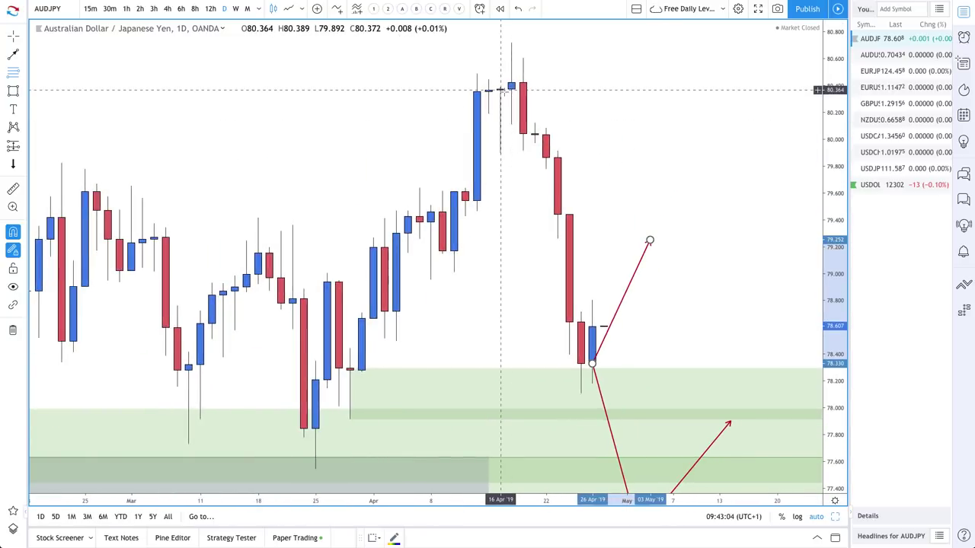
pyautogui.click(500, 89)
pyautogui.click(511, 43)
# - Draw an arrow path from about 79.404 on 6 May up to 80.600 on 15 May inside the supply zone, and down to 80.152
pyautogui.scroll(-2, 512, 45)
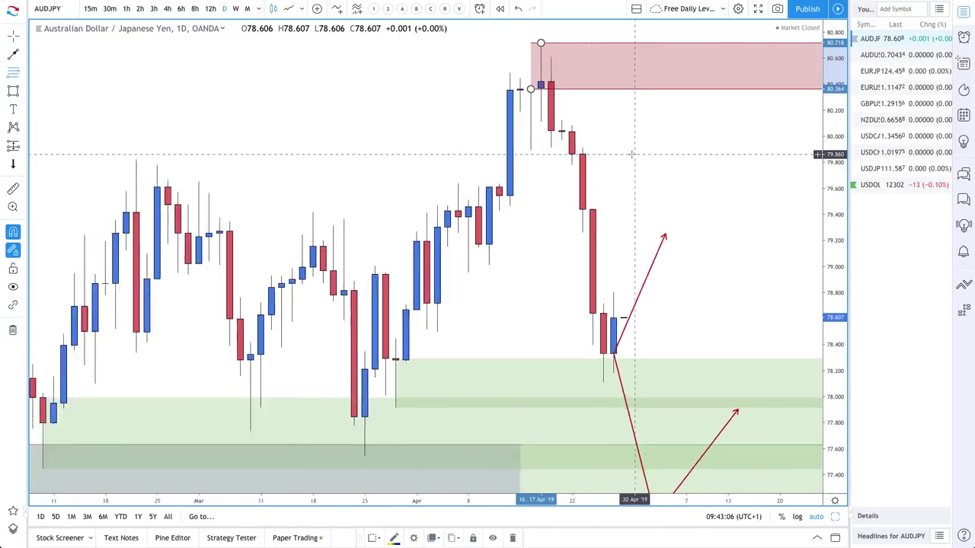
pyautogui.click(15, 53)
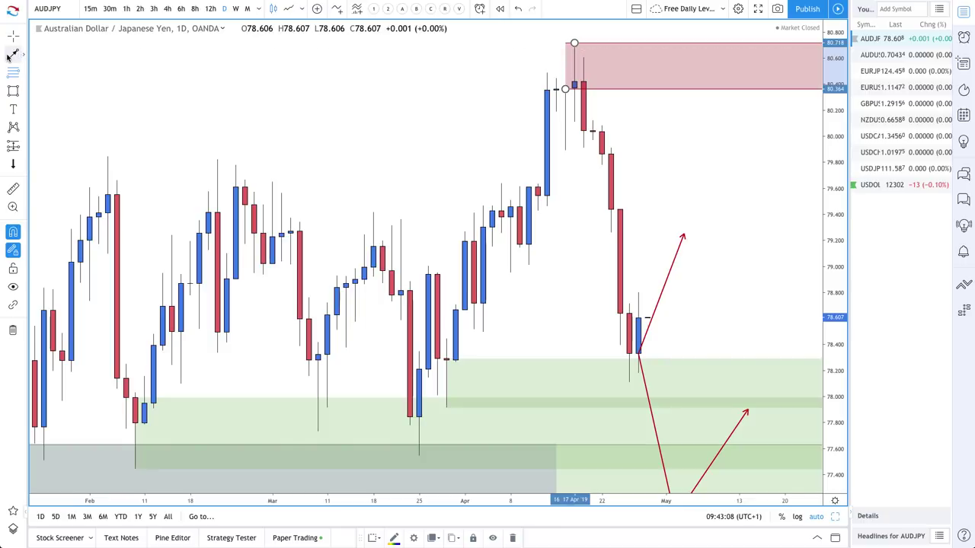
pyautogui.click(693, 213)
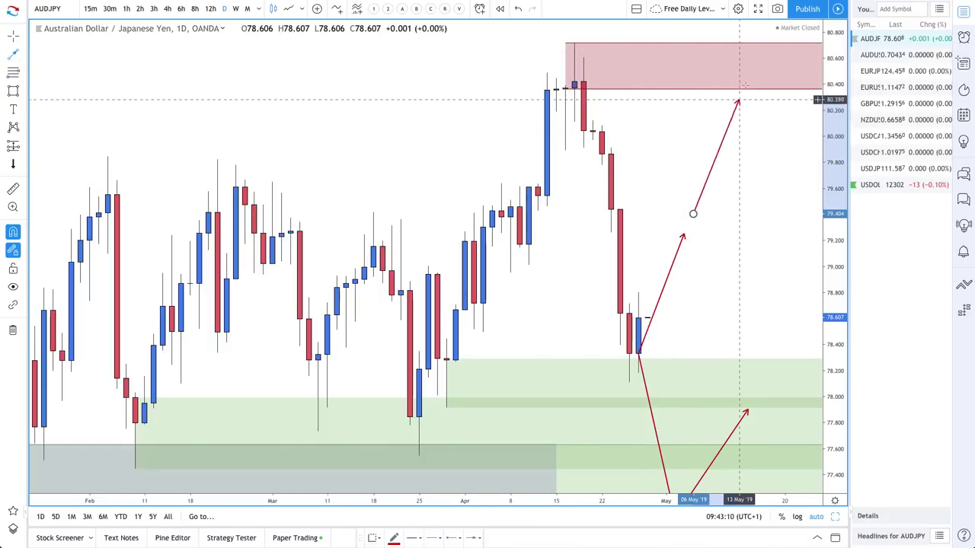
pyautogui.click(757, 58)
pyautogui.scroll(-3, 675, 111)
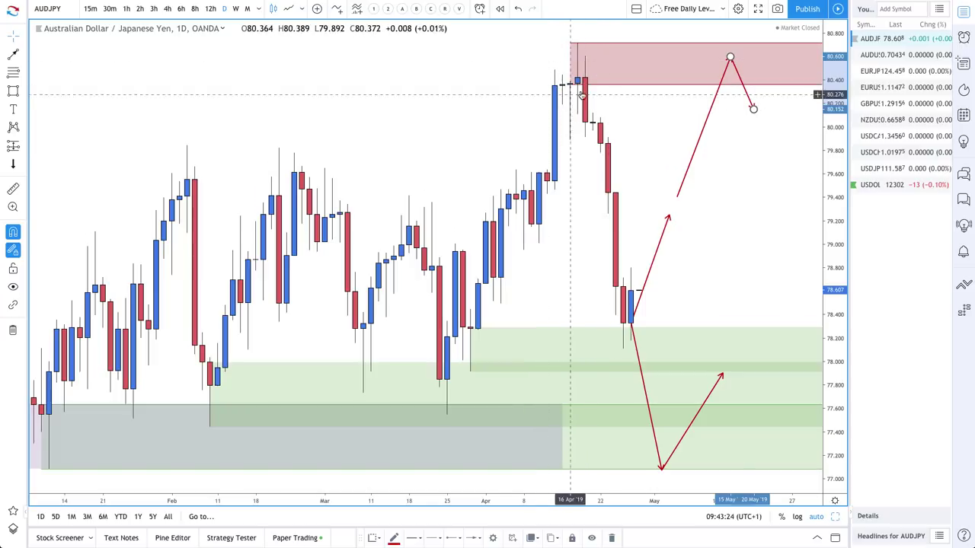
pyautogui.scroll(-3, 593, 149)
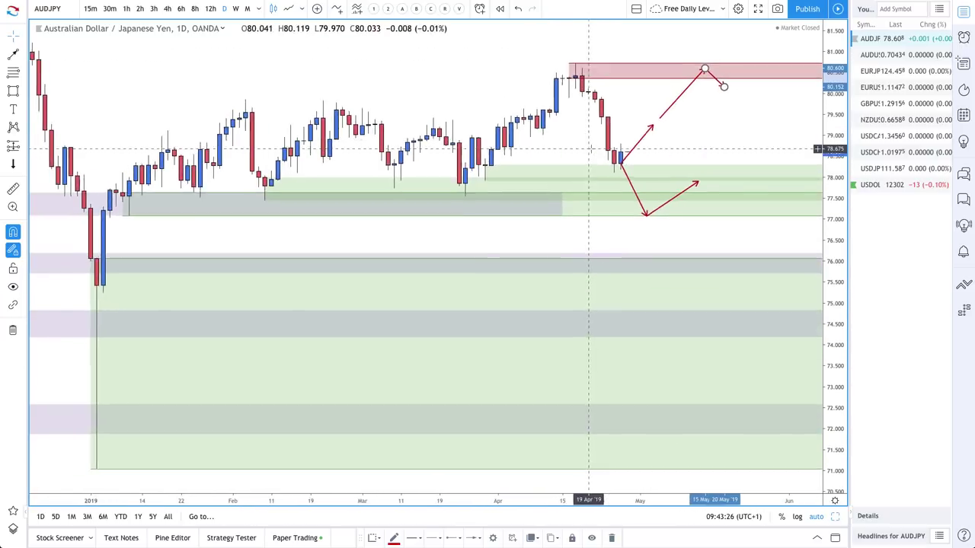
pyautogui.scroll(2, 590, 148)
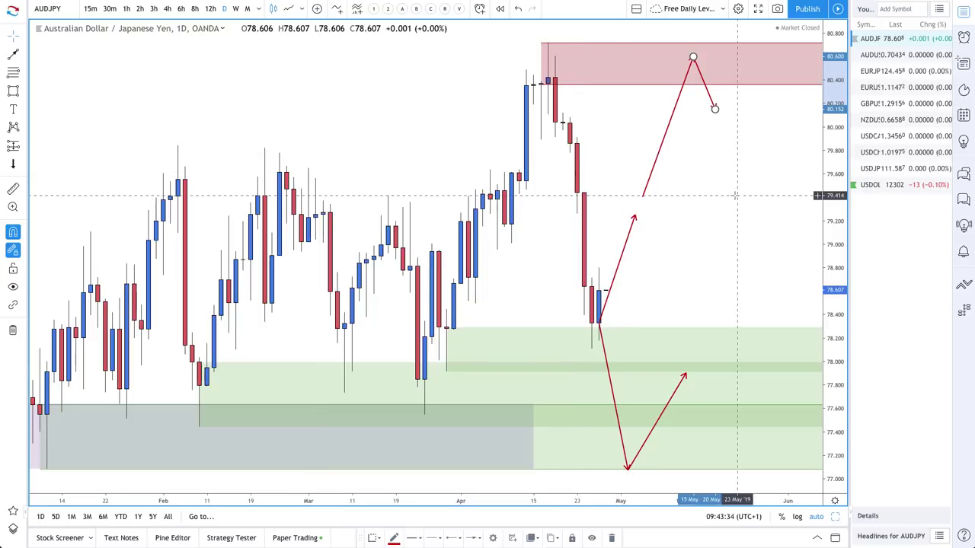
pyautogui.scroll(-3, 735, 196)
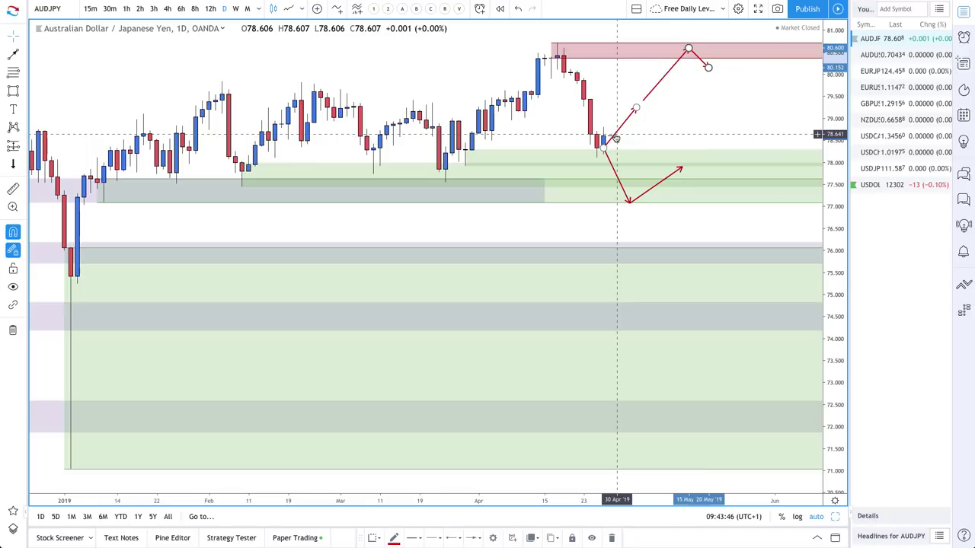
pyautogui.scroll(3, 616, 140)
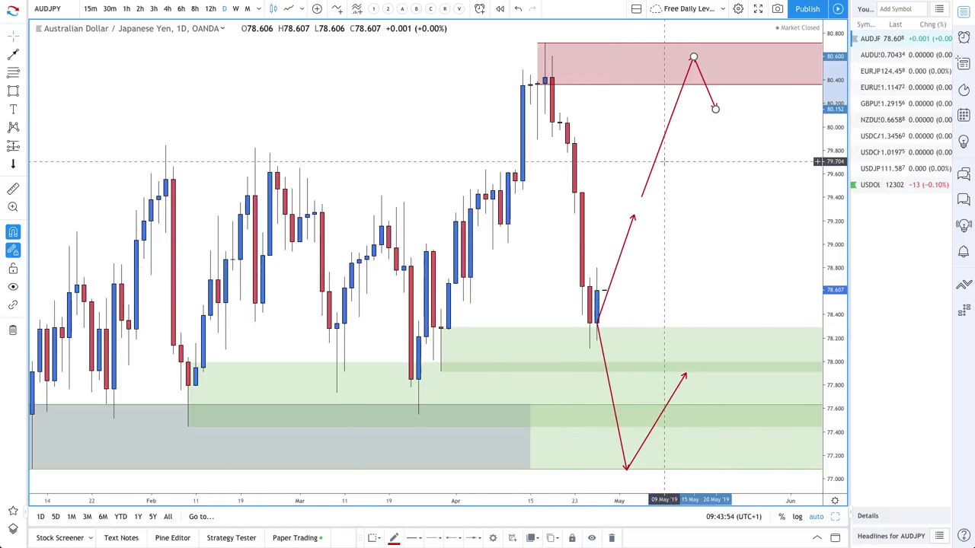
pyautogui.scroll(-1, 662, 153)
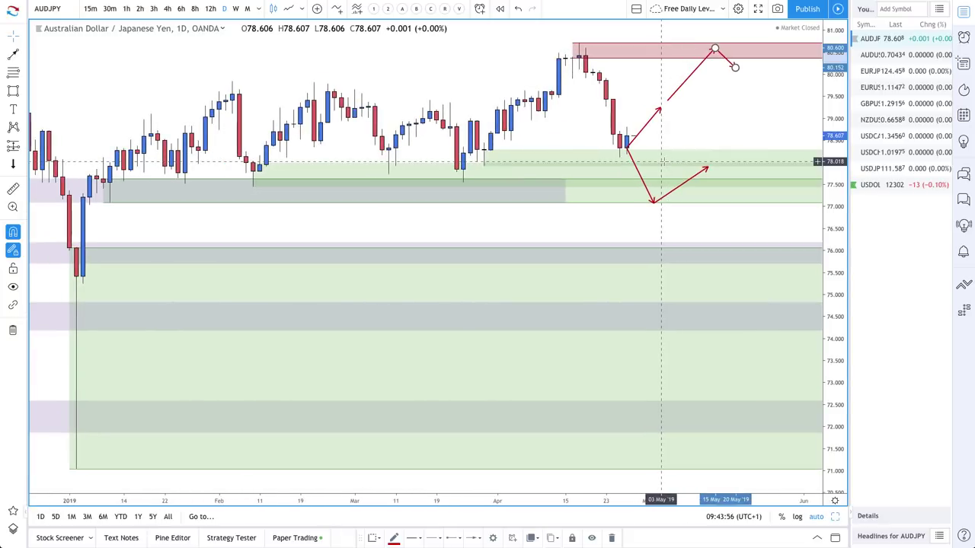